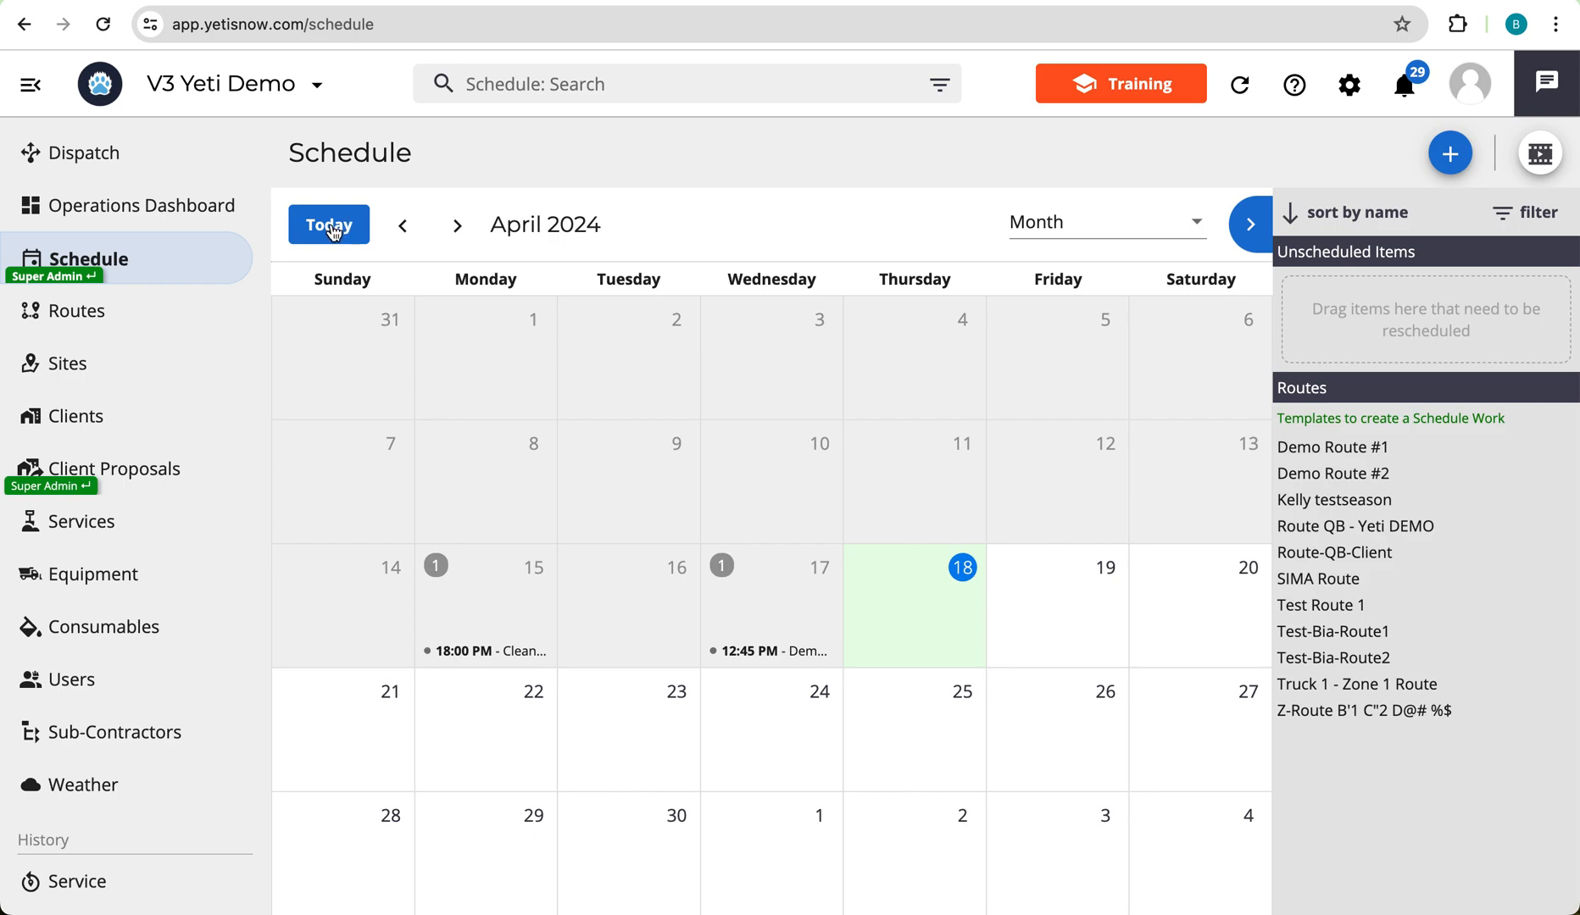
Display today's month in the schedule calendar, move ahead to May 2024 and return to April 2024
{"action": "left_click", "coordinate": [333, 227]}
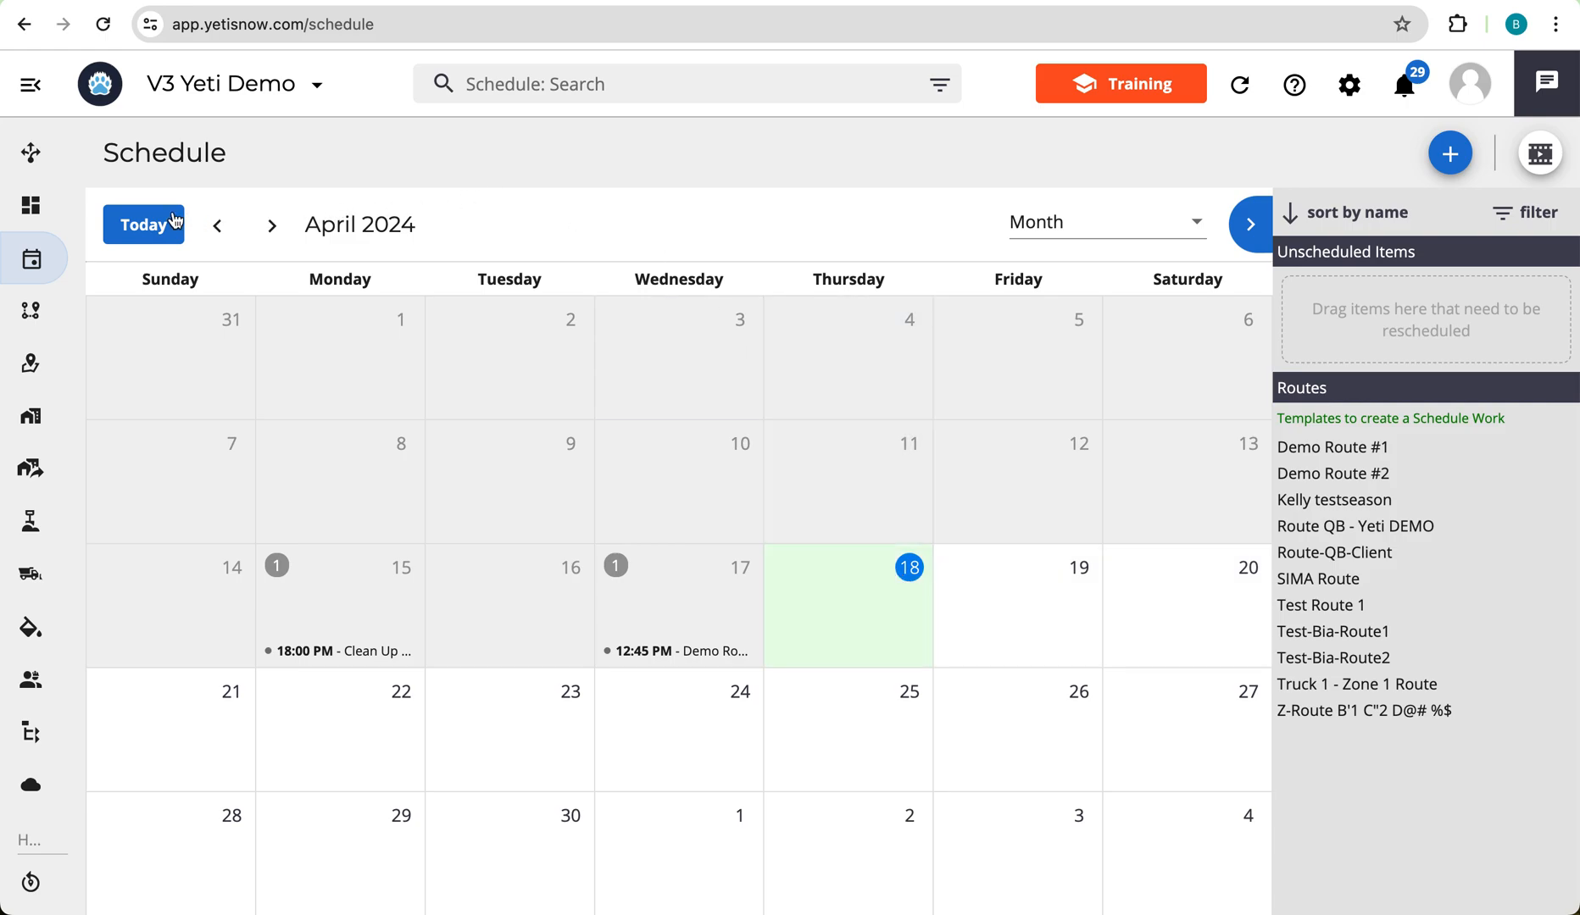
{"action": "left_click", "coordinate": [269, 227]}
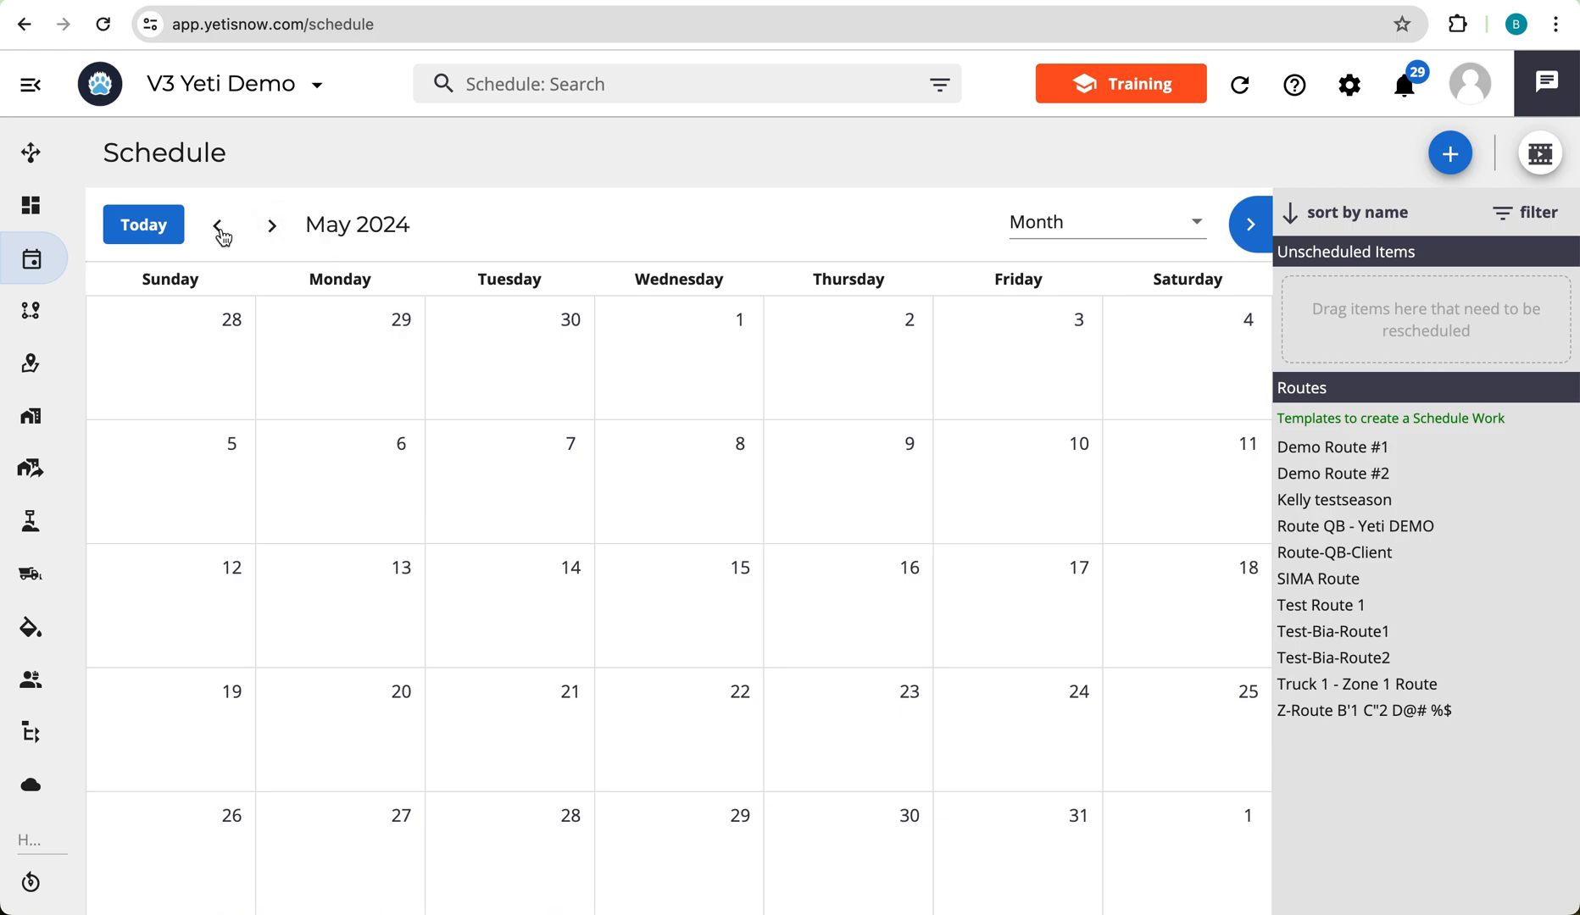
{"action": "left_click", "coordinate": [219, 227]}
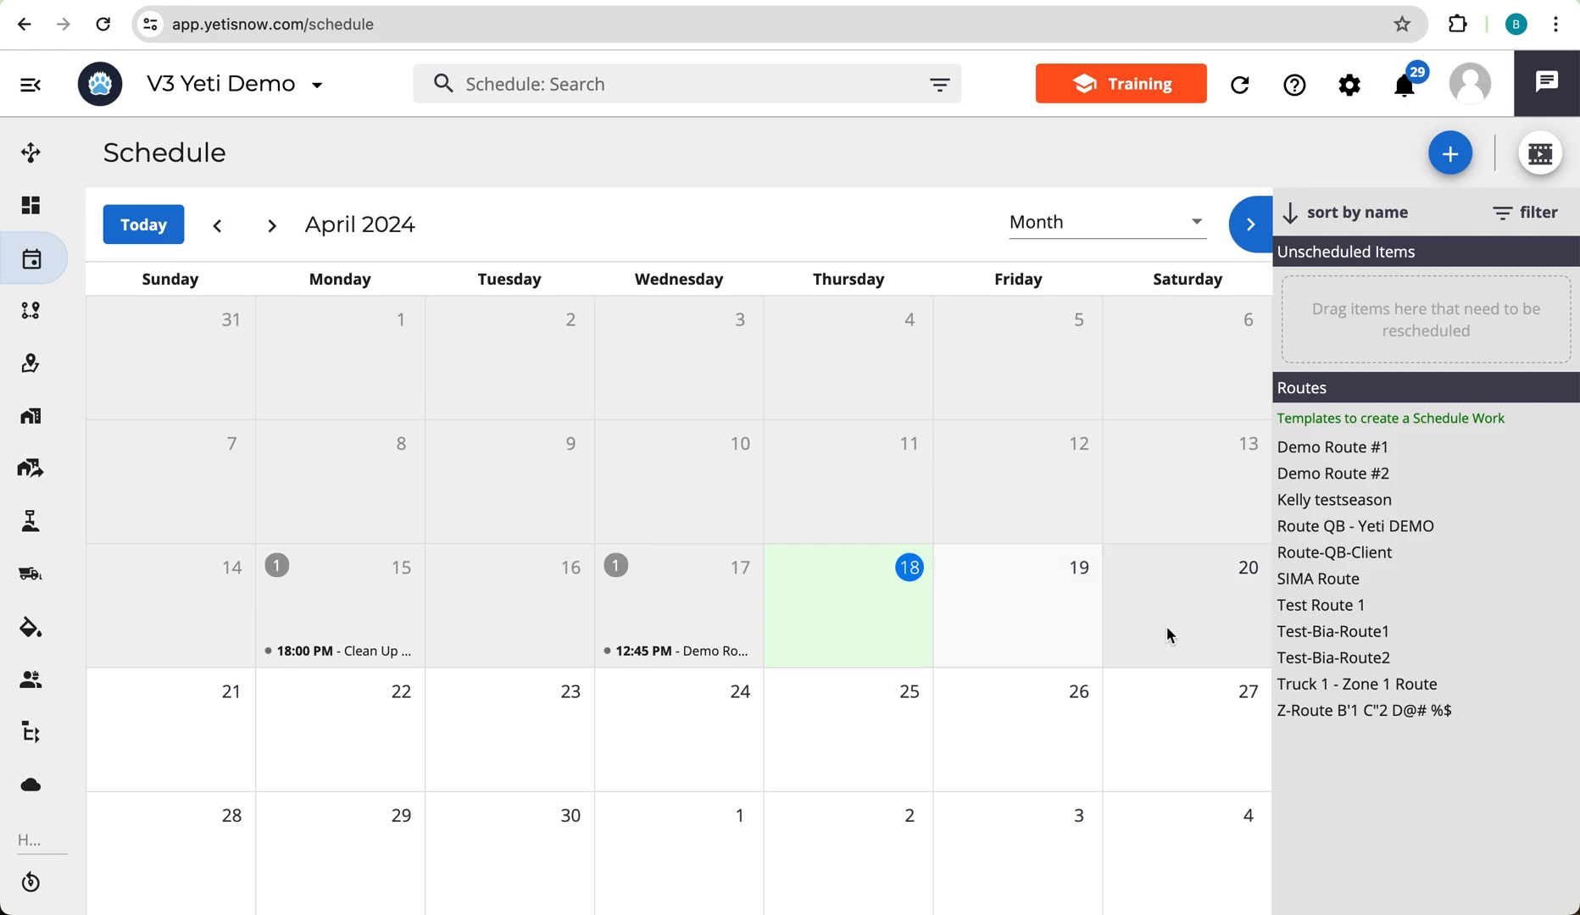
Show the schedule calendar in the Week view and the Day view, and return it to the Month view
{"action": "left_click", "coordinate": [1123, 225]}
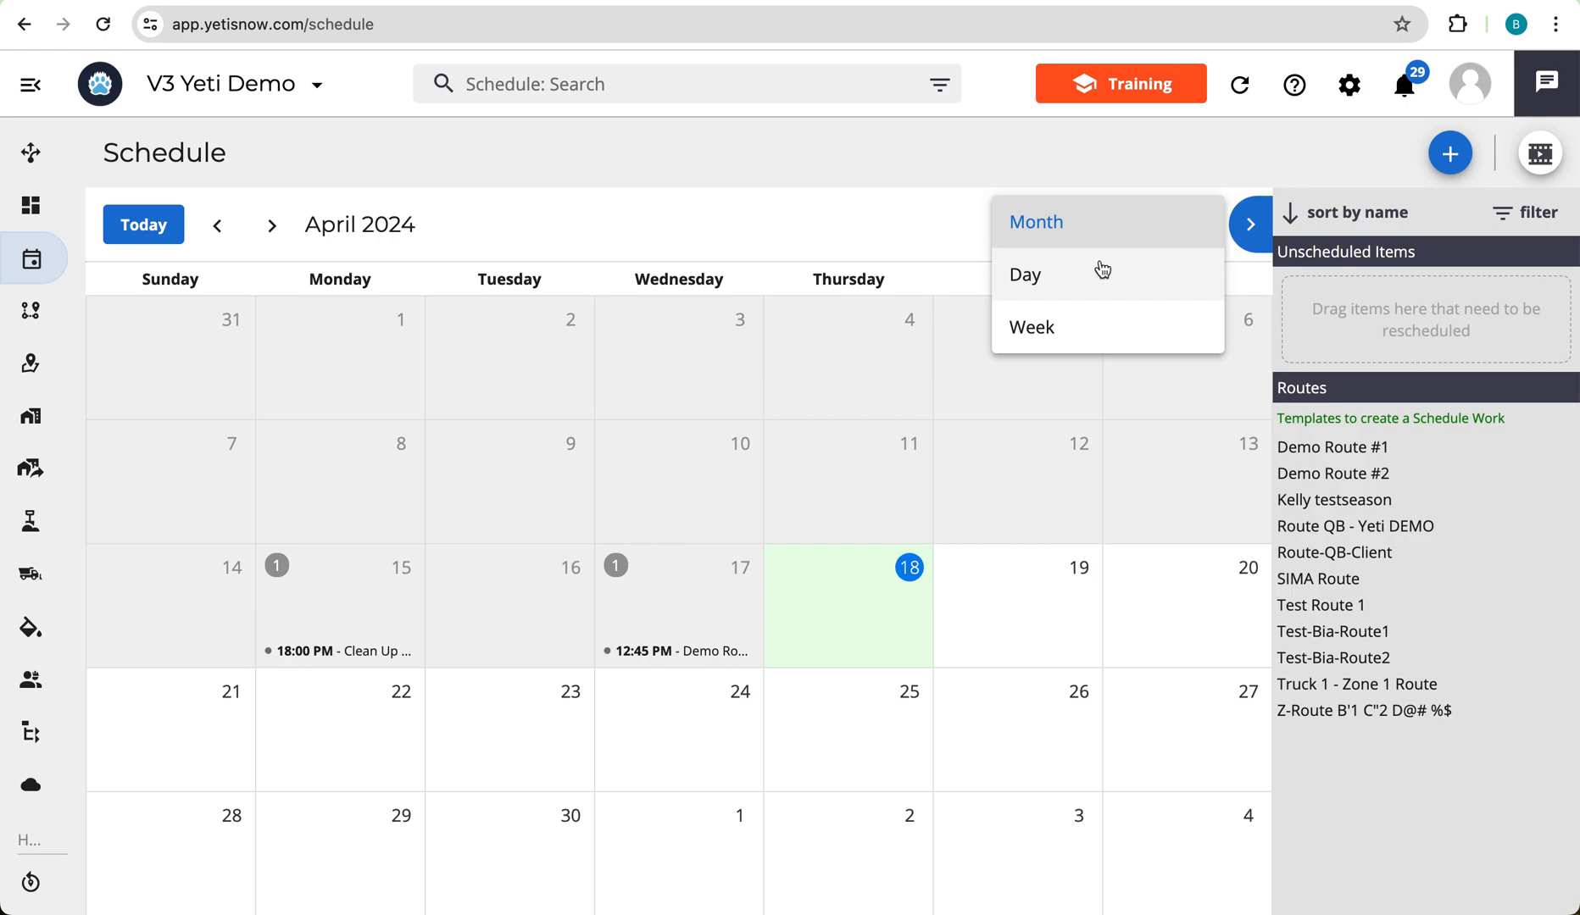
{"action": "left_click", "coordinate": [1084, 327]}
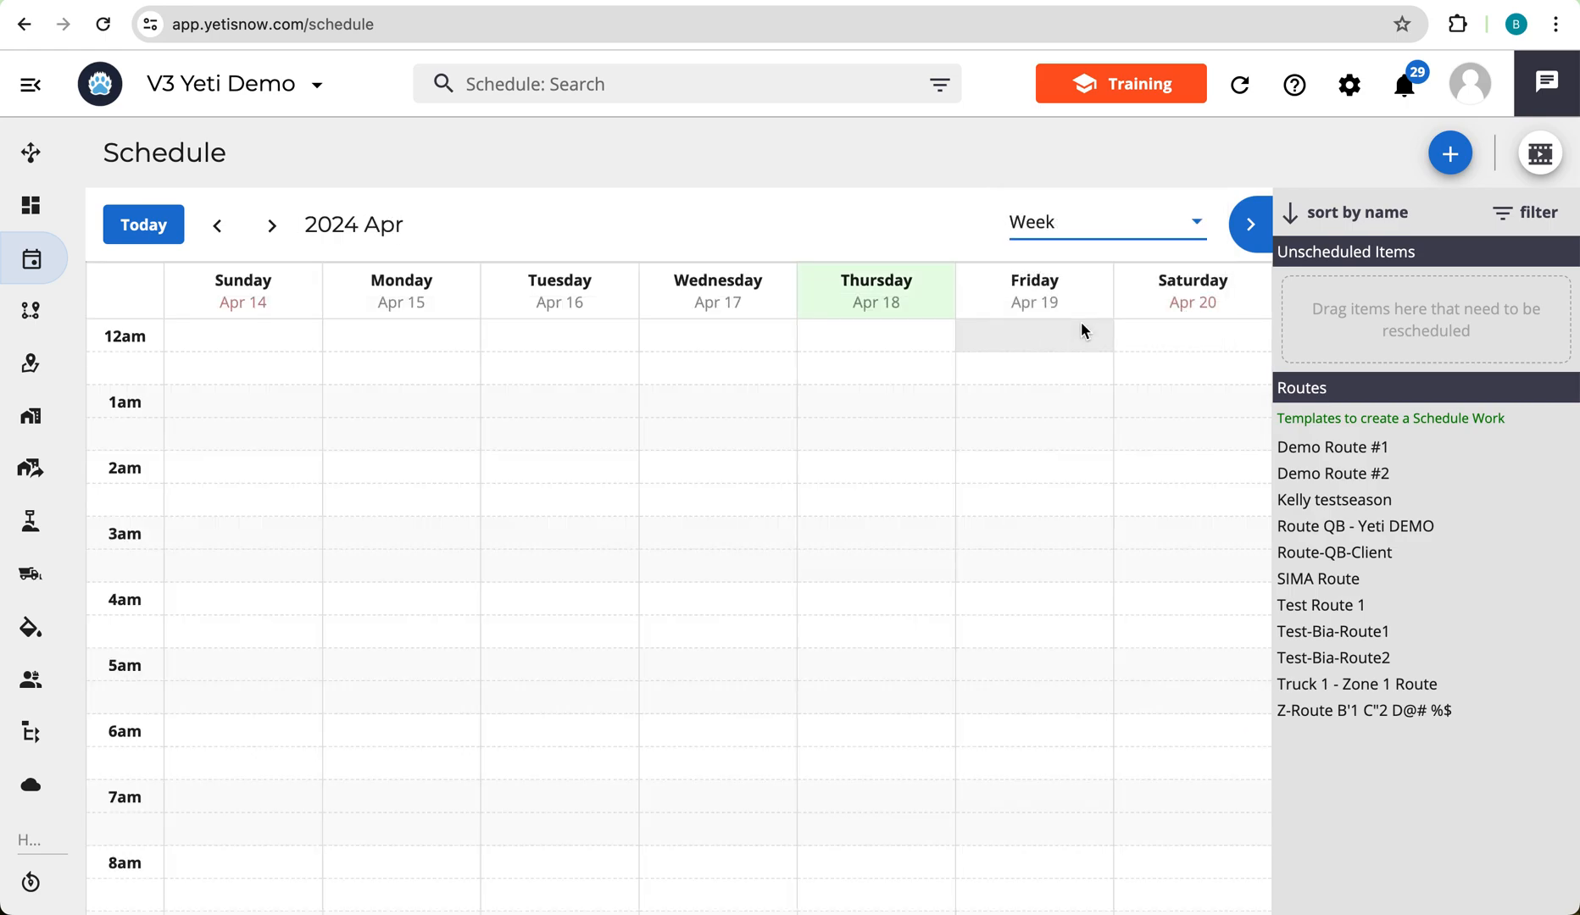
{"action": "left_click", "coordinate": [1081, 231]}
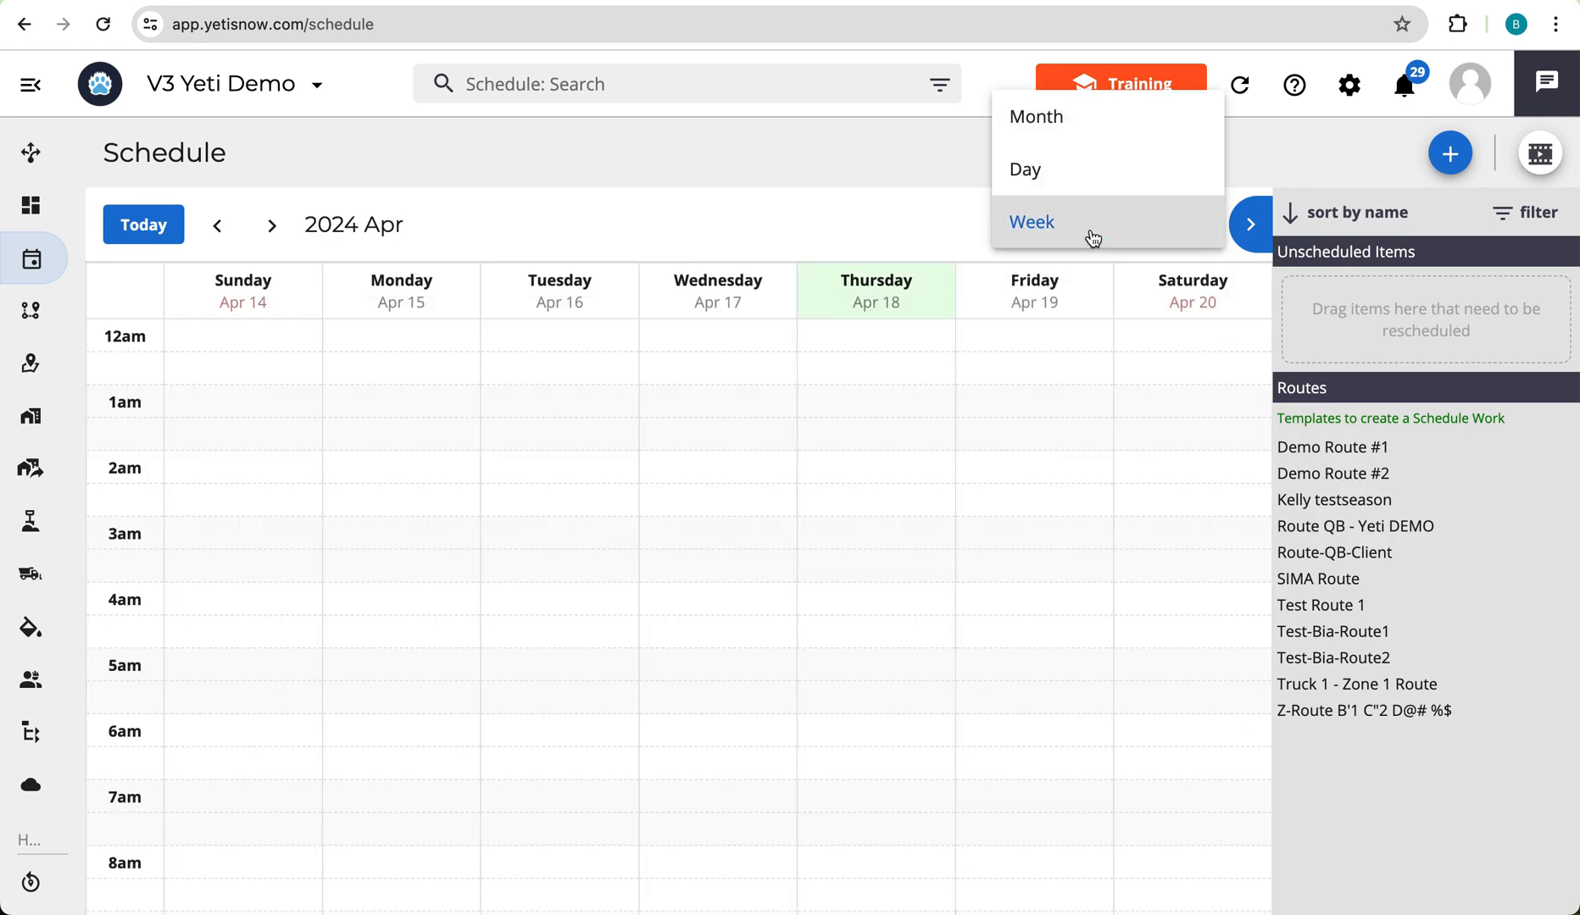
{"action": "left_click", "coordinate": [1084, 176]}
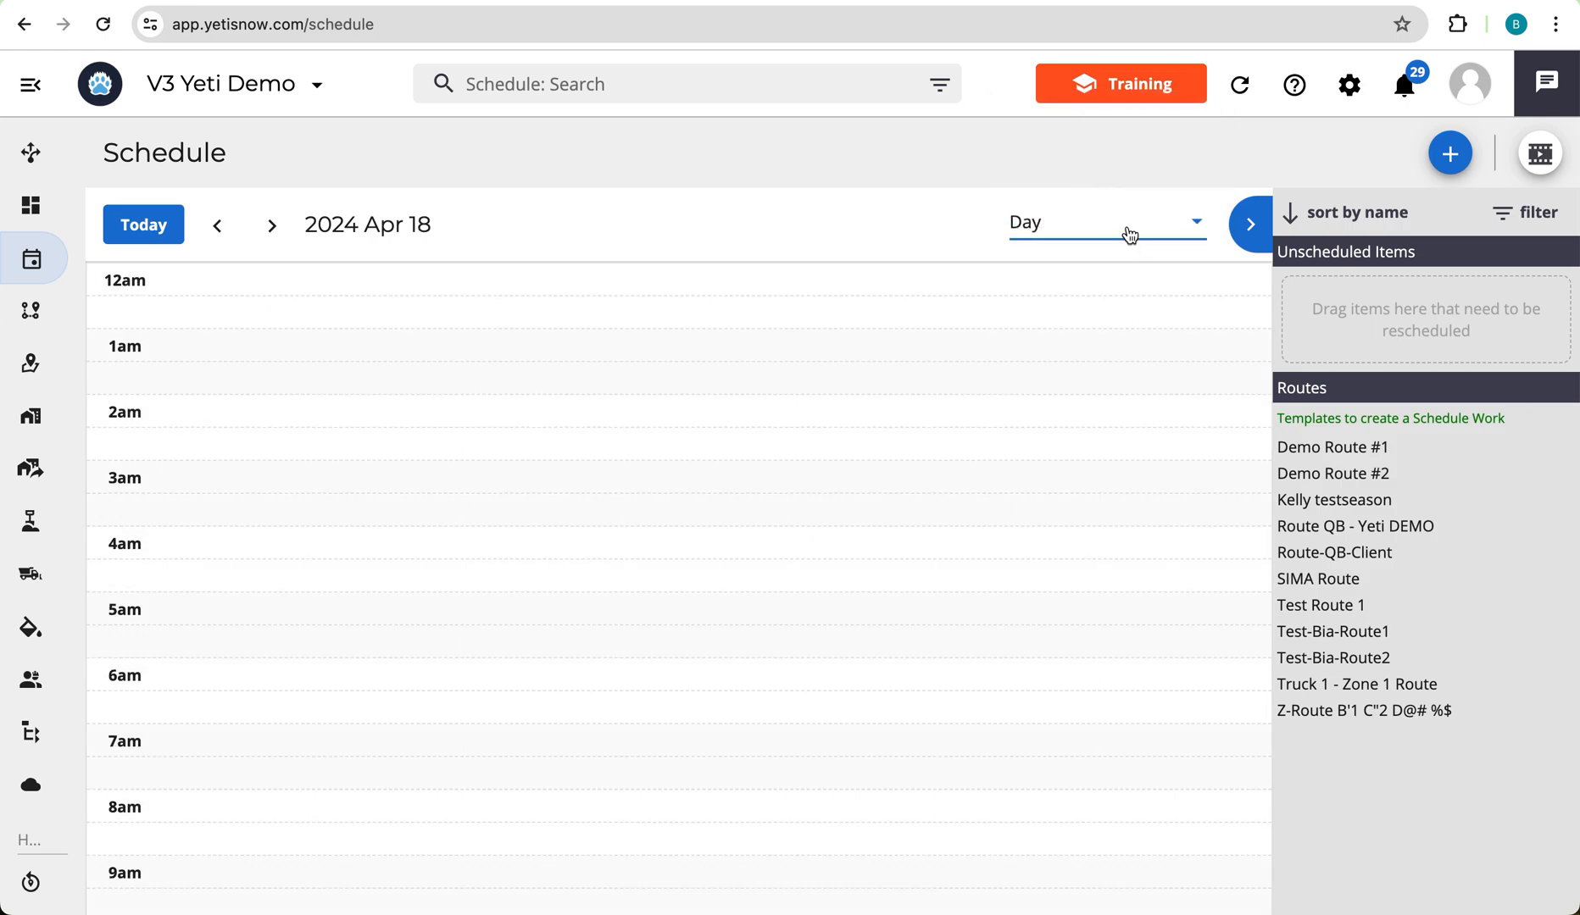
{"action": "left_click", "coordinate": [1129, 235]}
{"action": "left_click", "coordinate": [1118, 170]}
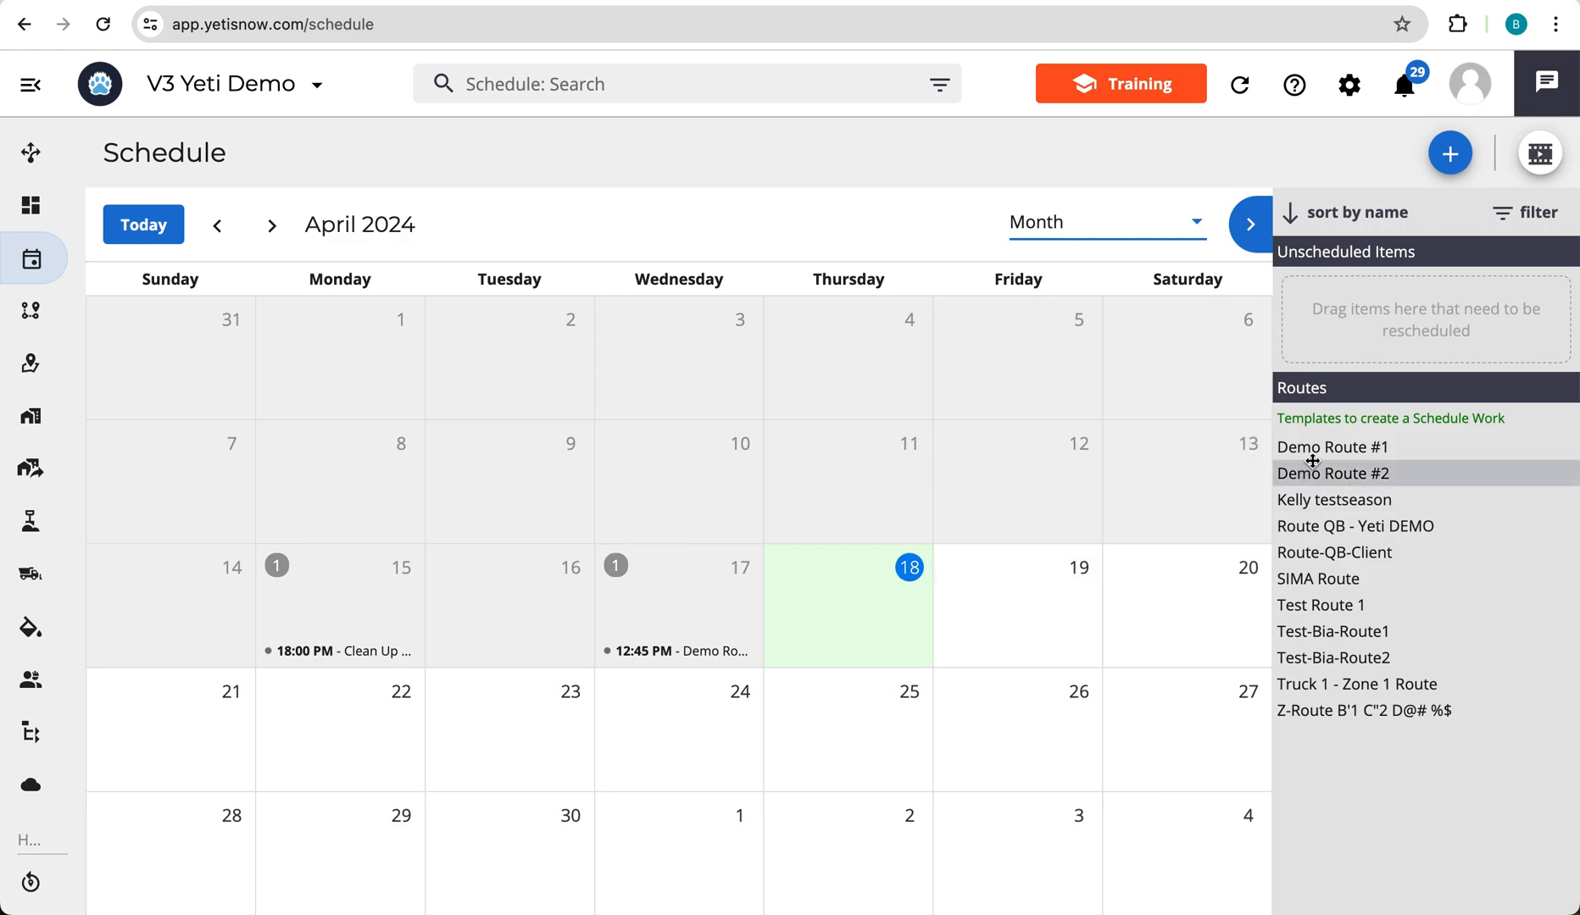
Review the filter options for the unscheduled items and routes, toggling Assigned to no one on and off, and clear the filter
{"action": "mouse_move", "coordinate": [1315, 448]}
{"action": "left_mouse_down"}
{"action": "mouse_move", "coordinate": [1048, 613]}
{"action": "mouse_move", "coordinate": [1337, 476]}
{"action": "mouse_move", "coordinate": [1346, 447]}
{"action": "left_mouse_up"}
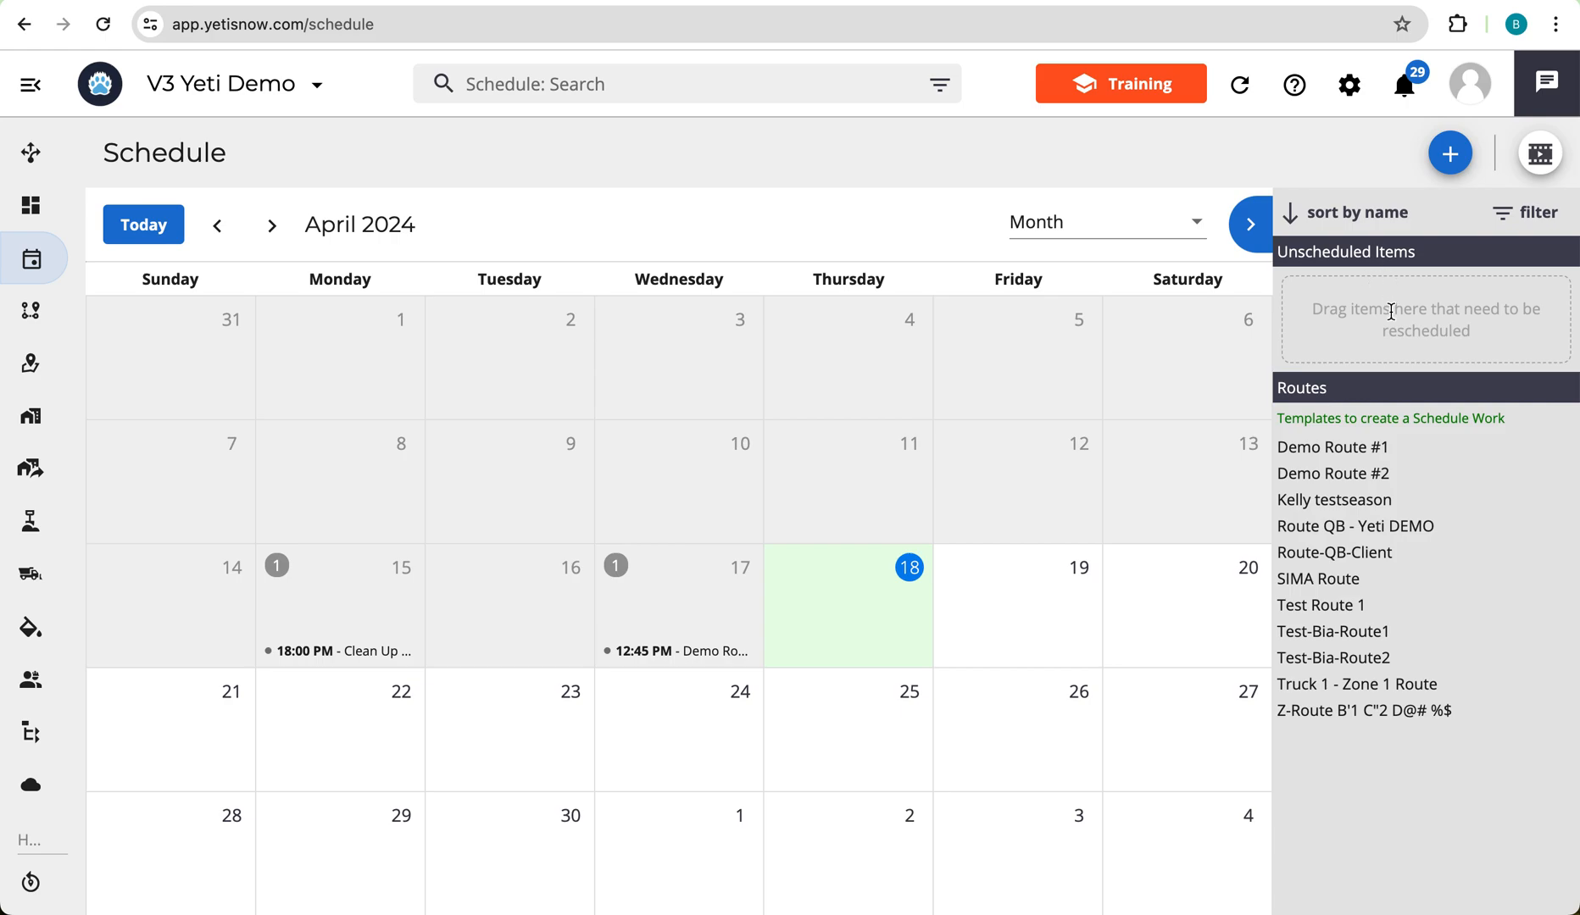
{"action": "left_click", "coordinate": [1510, 223]}
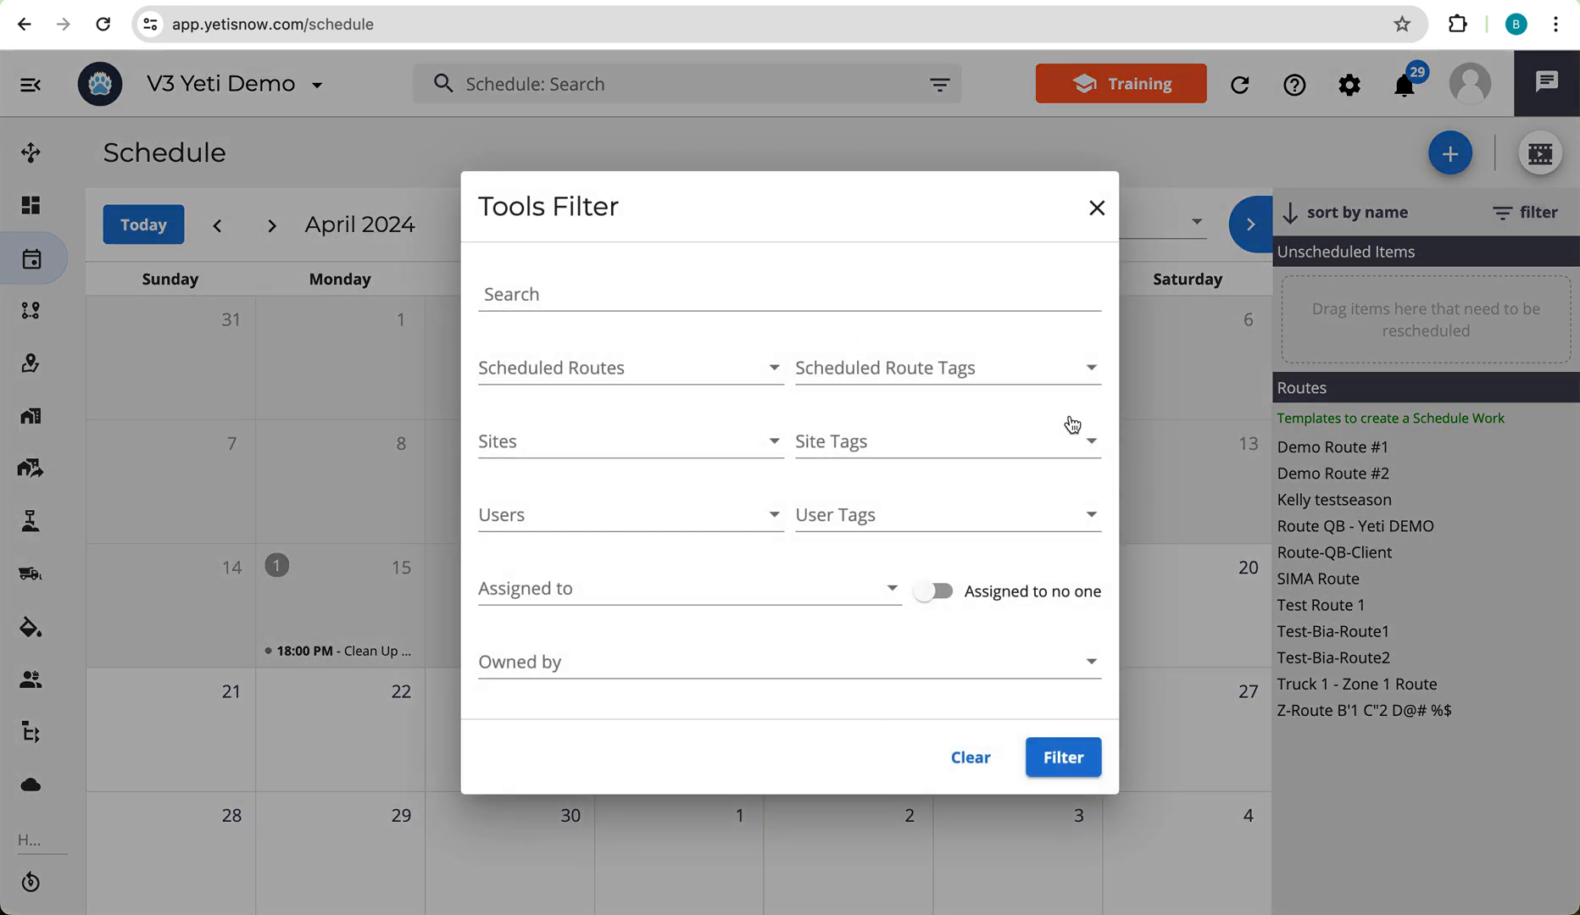
{"action": "left_click", "coordinate": [662, 370]}
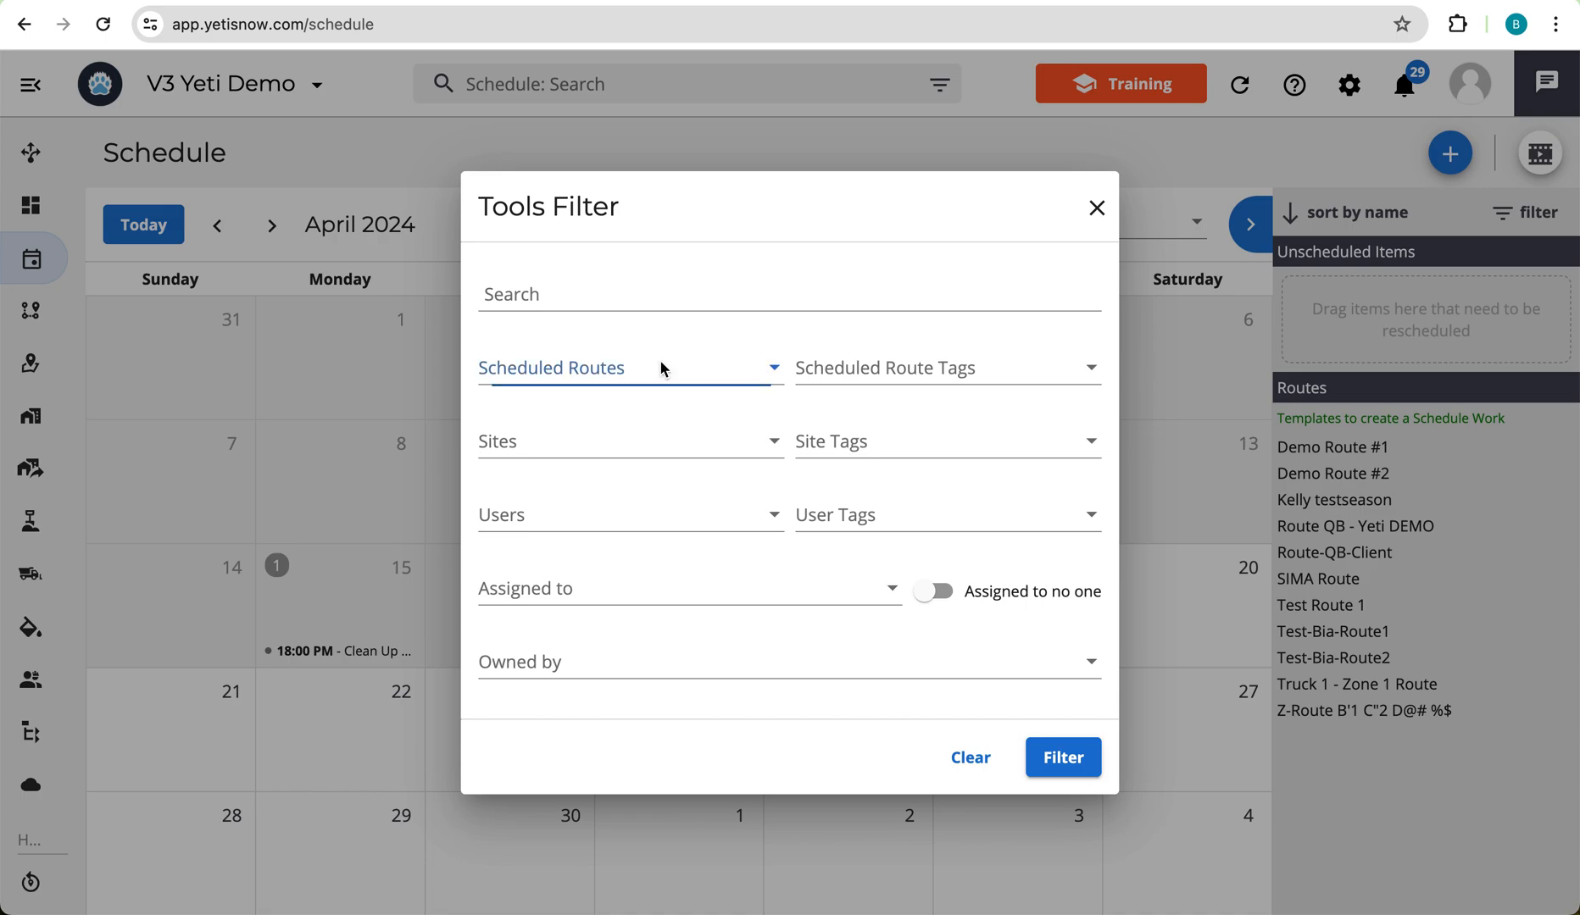
{"action": "left_click", "coordinate": [869, 327]}
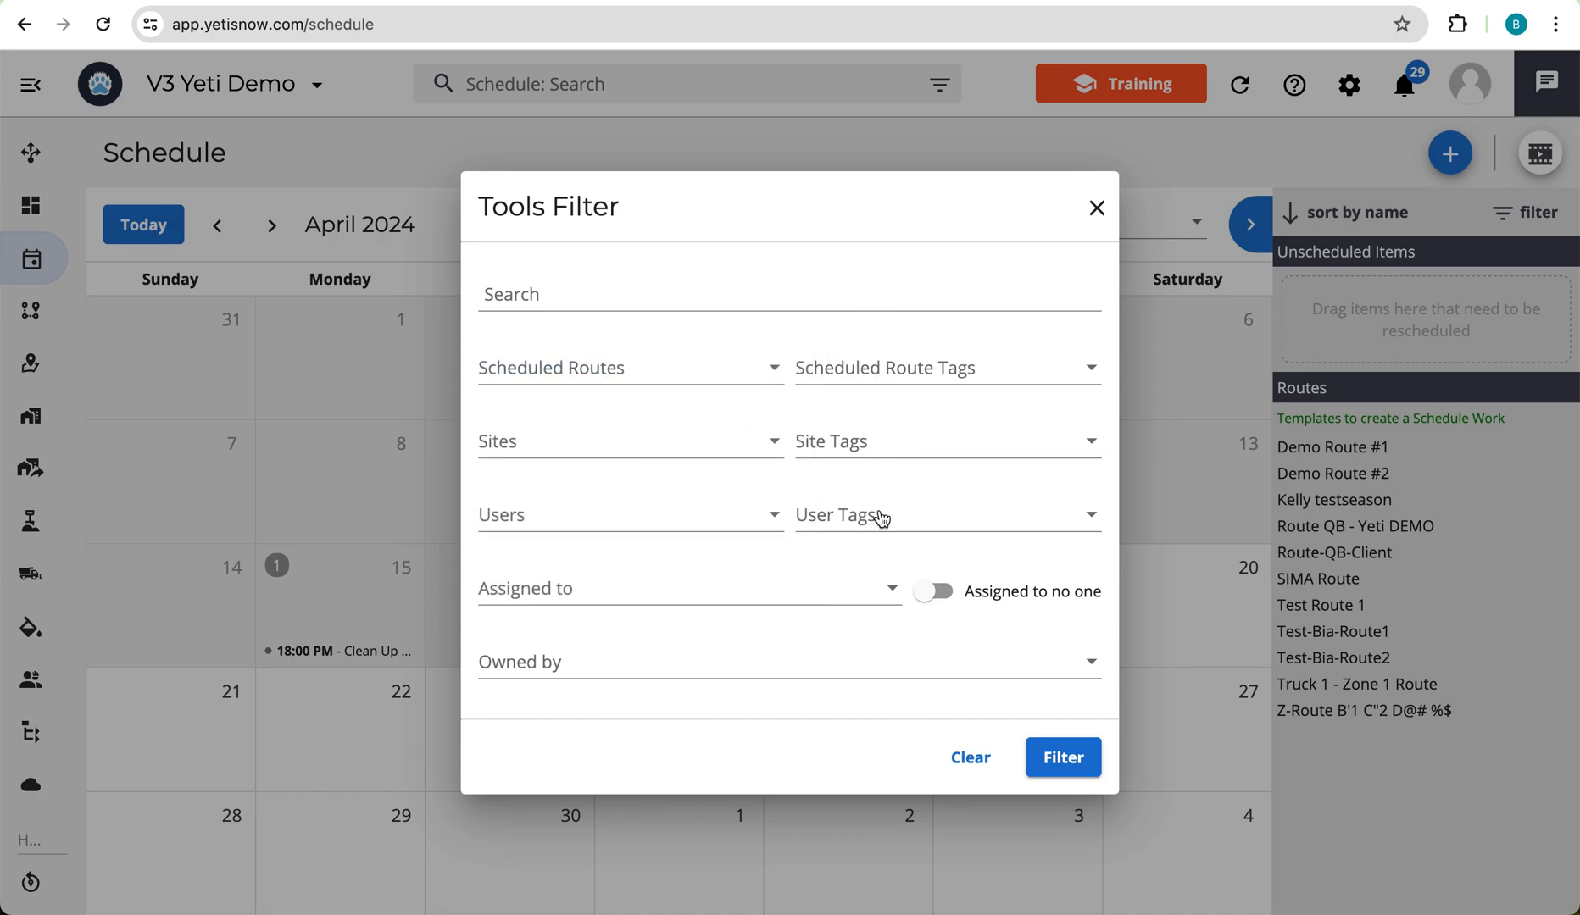
{"action": "left_click", "coordinate": [936, 594]}
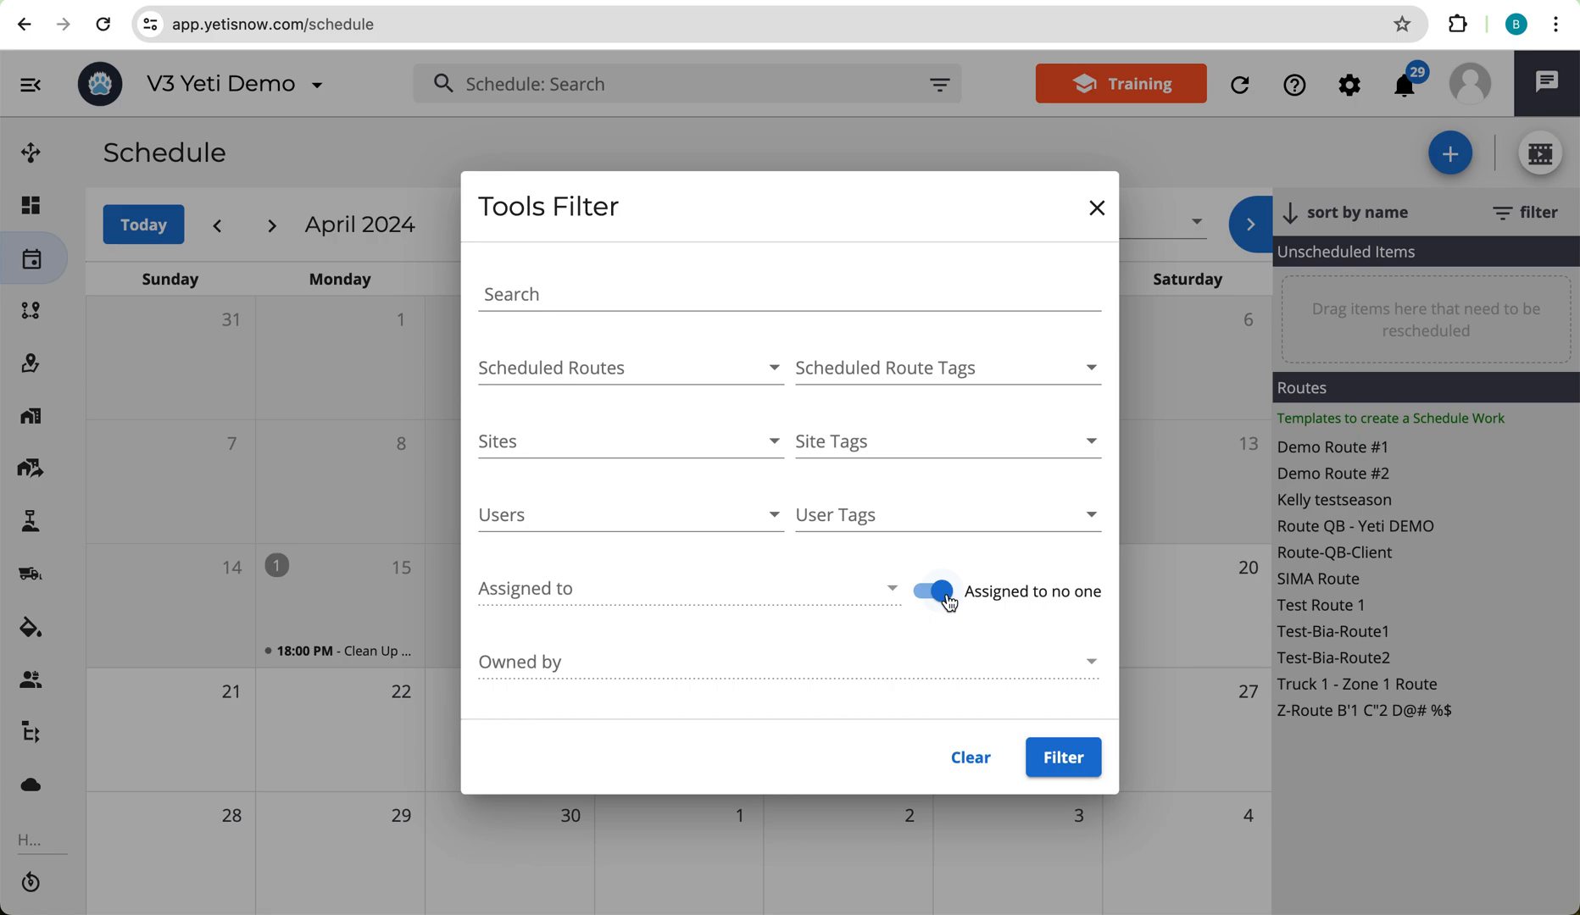
{"action": "left_click", "coordinate": [946, 596]}
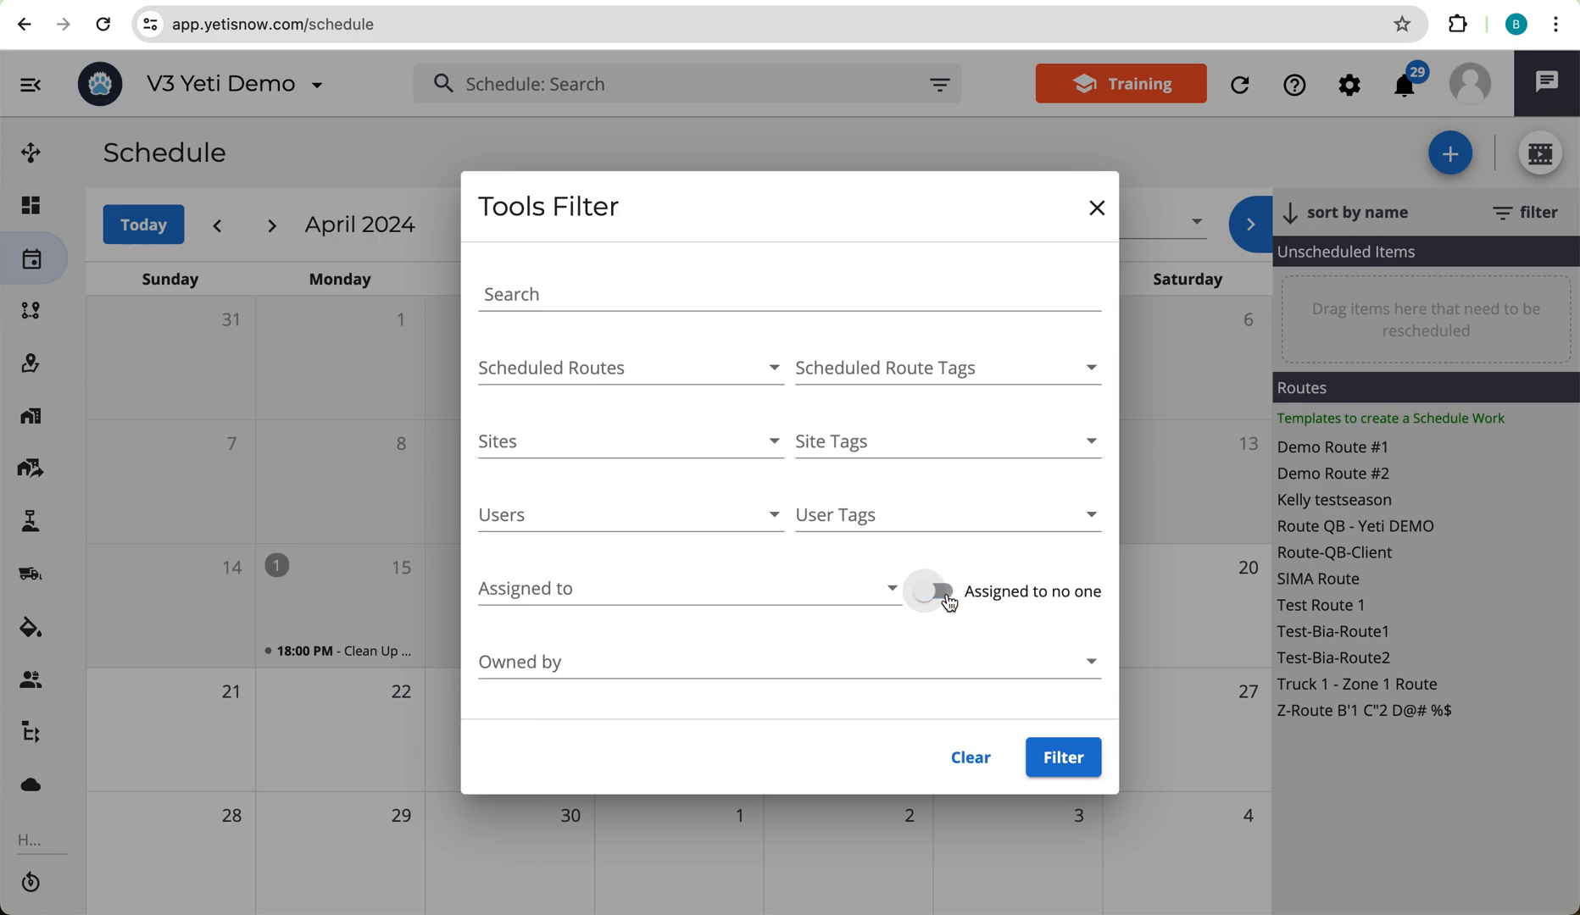
{"action": "left_click", "coordinate": [970, 757]}
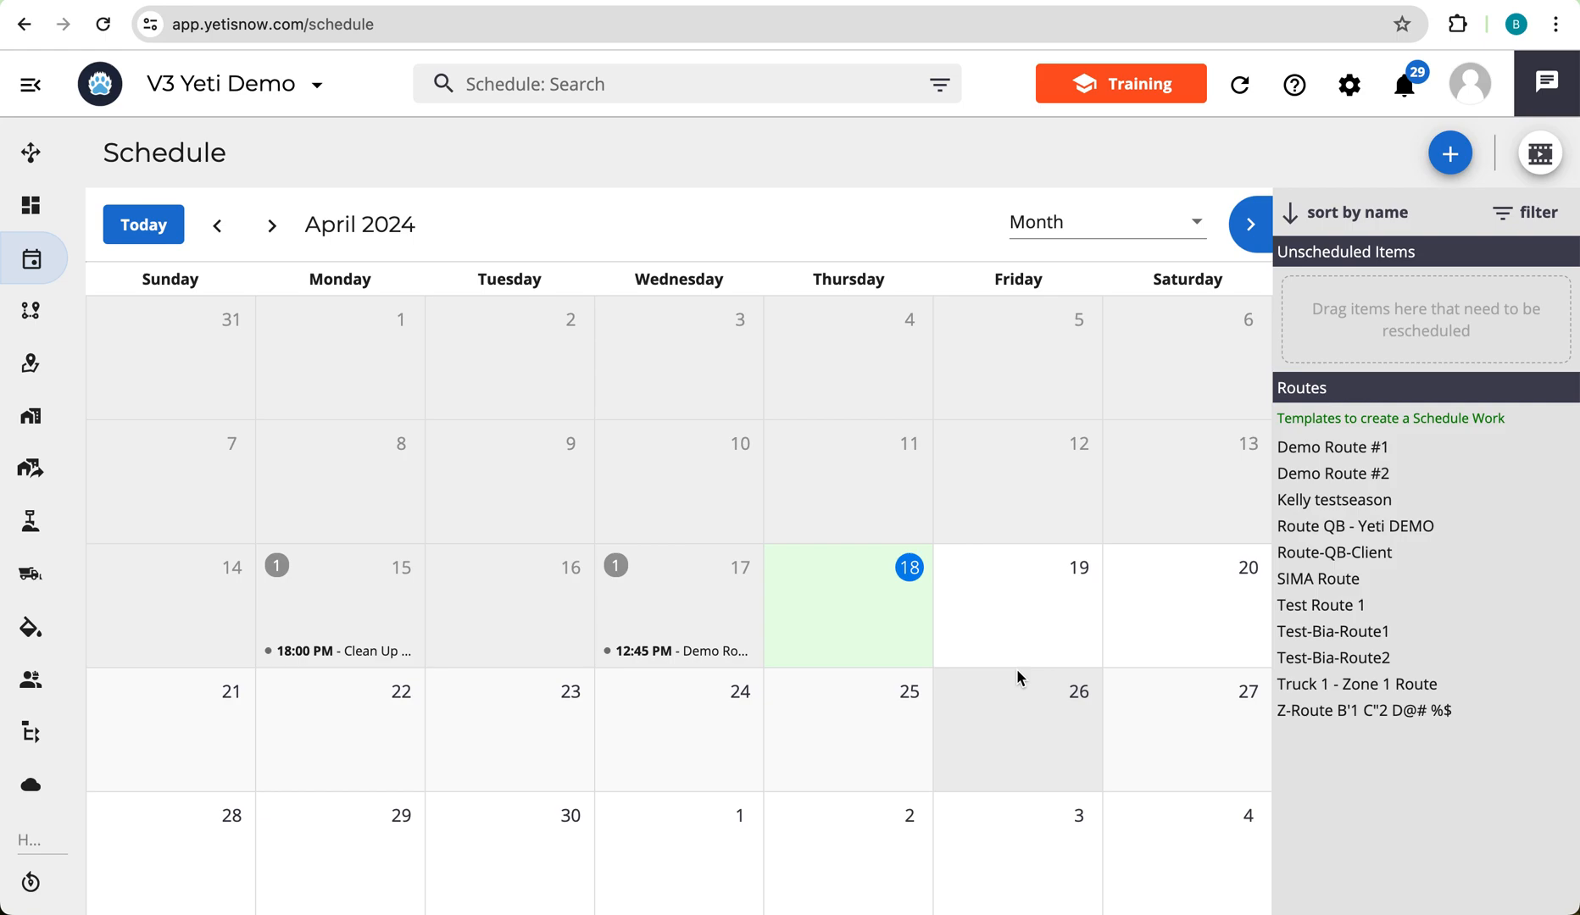
Start scheduling a route on April 18, 2024 and look through the available route templates without choosing one
{"action": "left_click", "coordinate": [847, 602]}
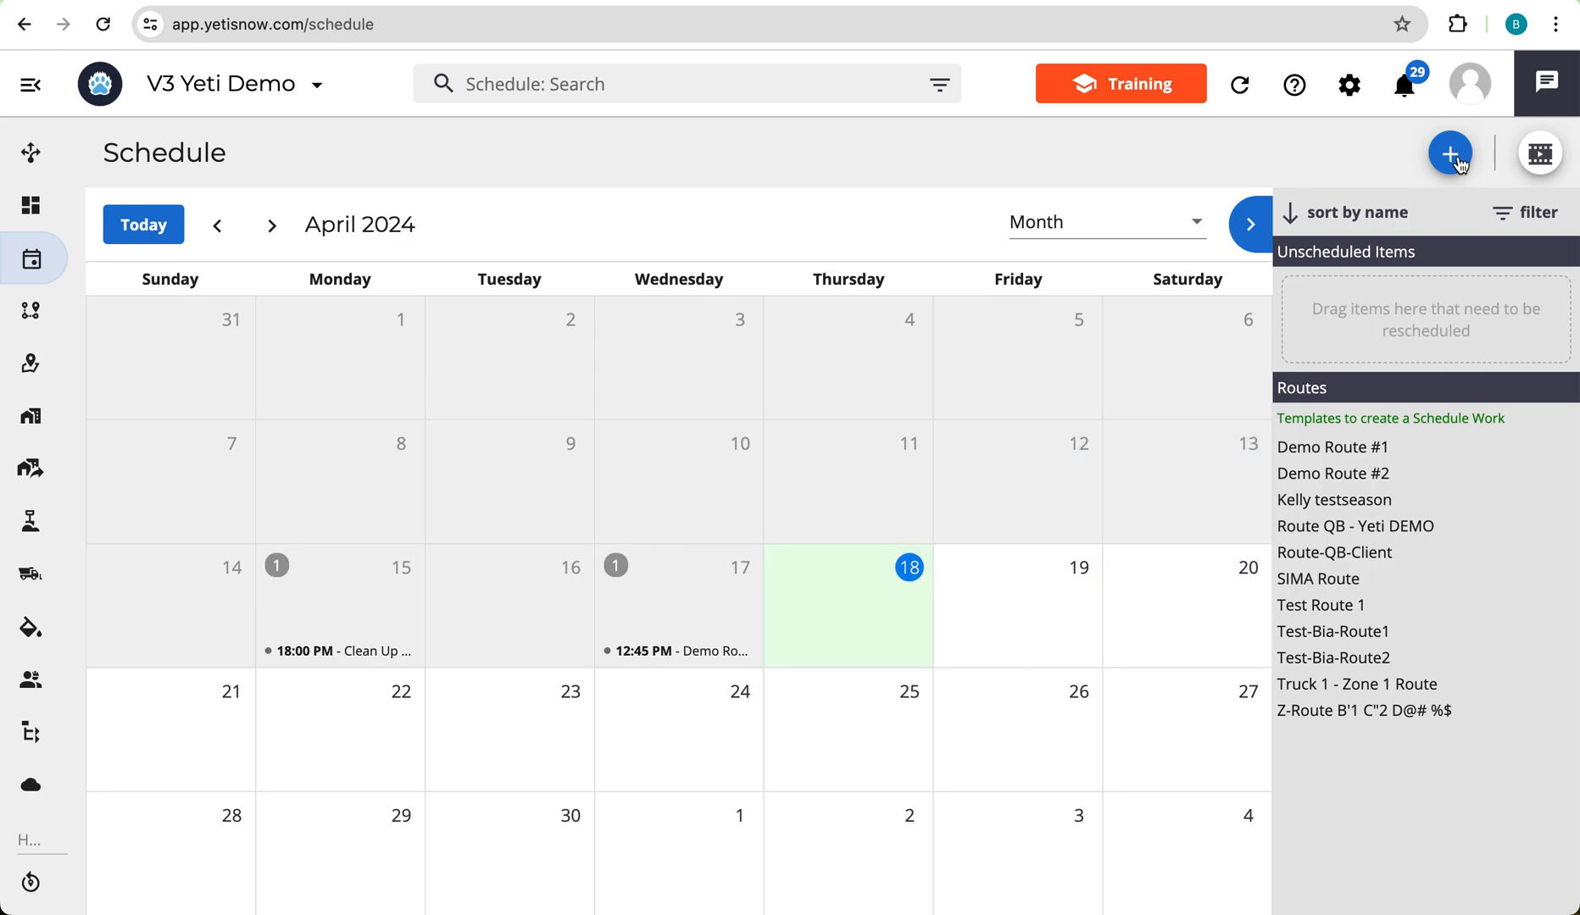
{"action": "double_click", "coordinate": [874, 641]}
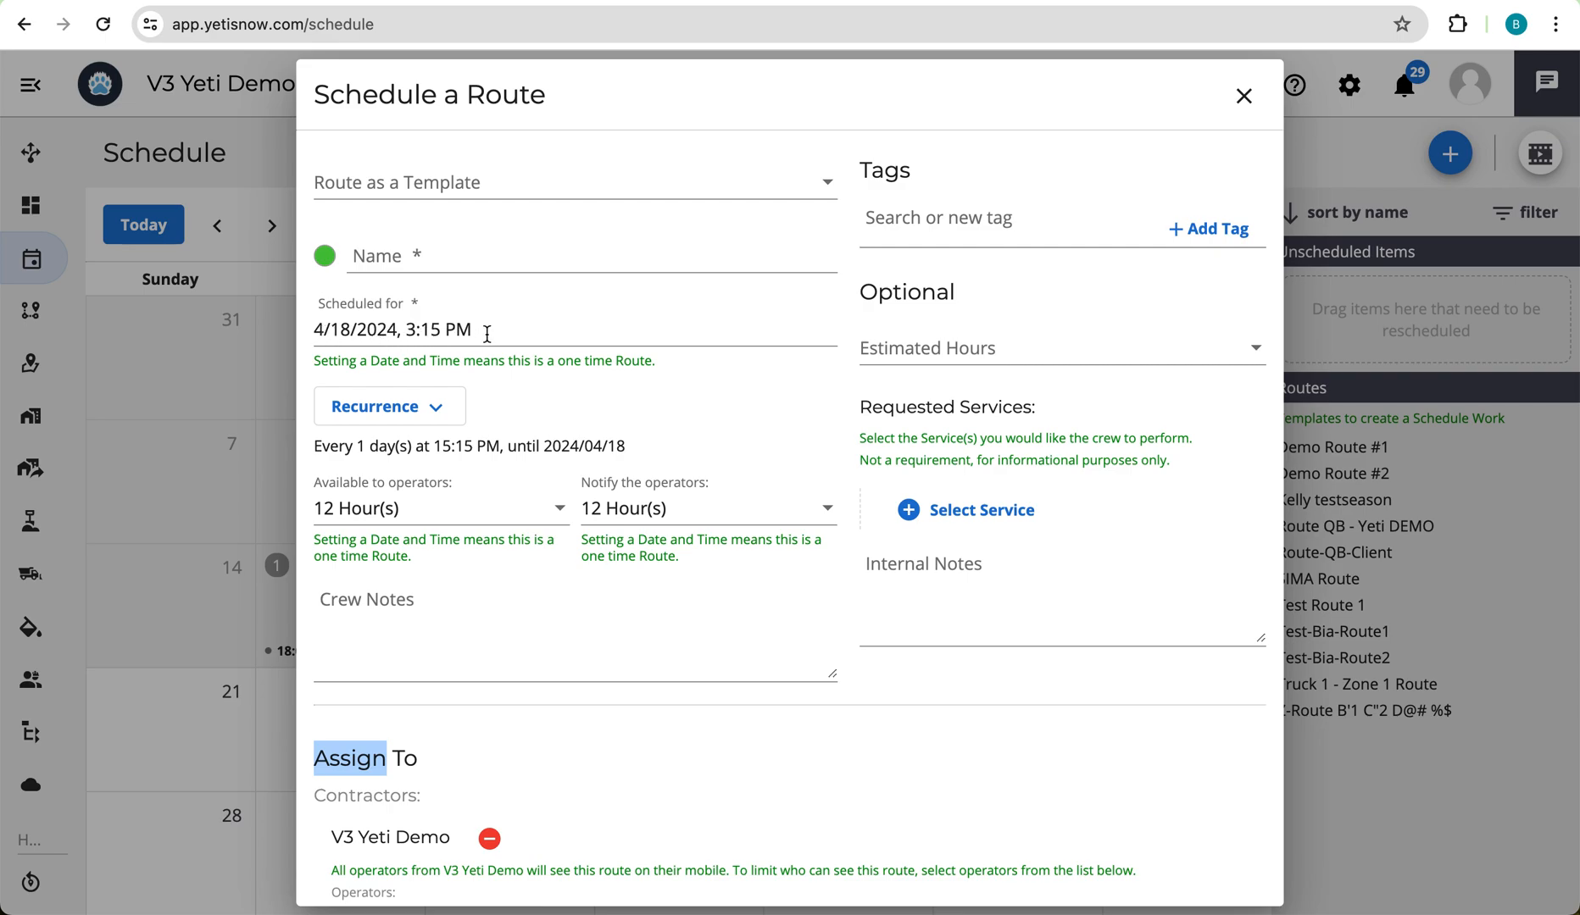
{"action": "left_click", "coordinate": [484, 196]}
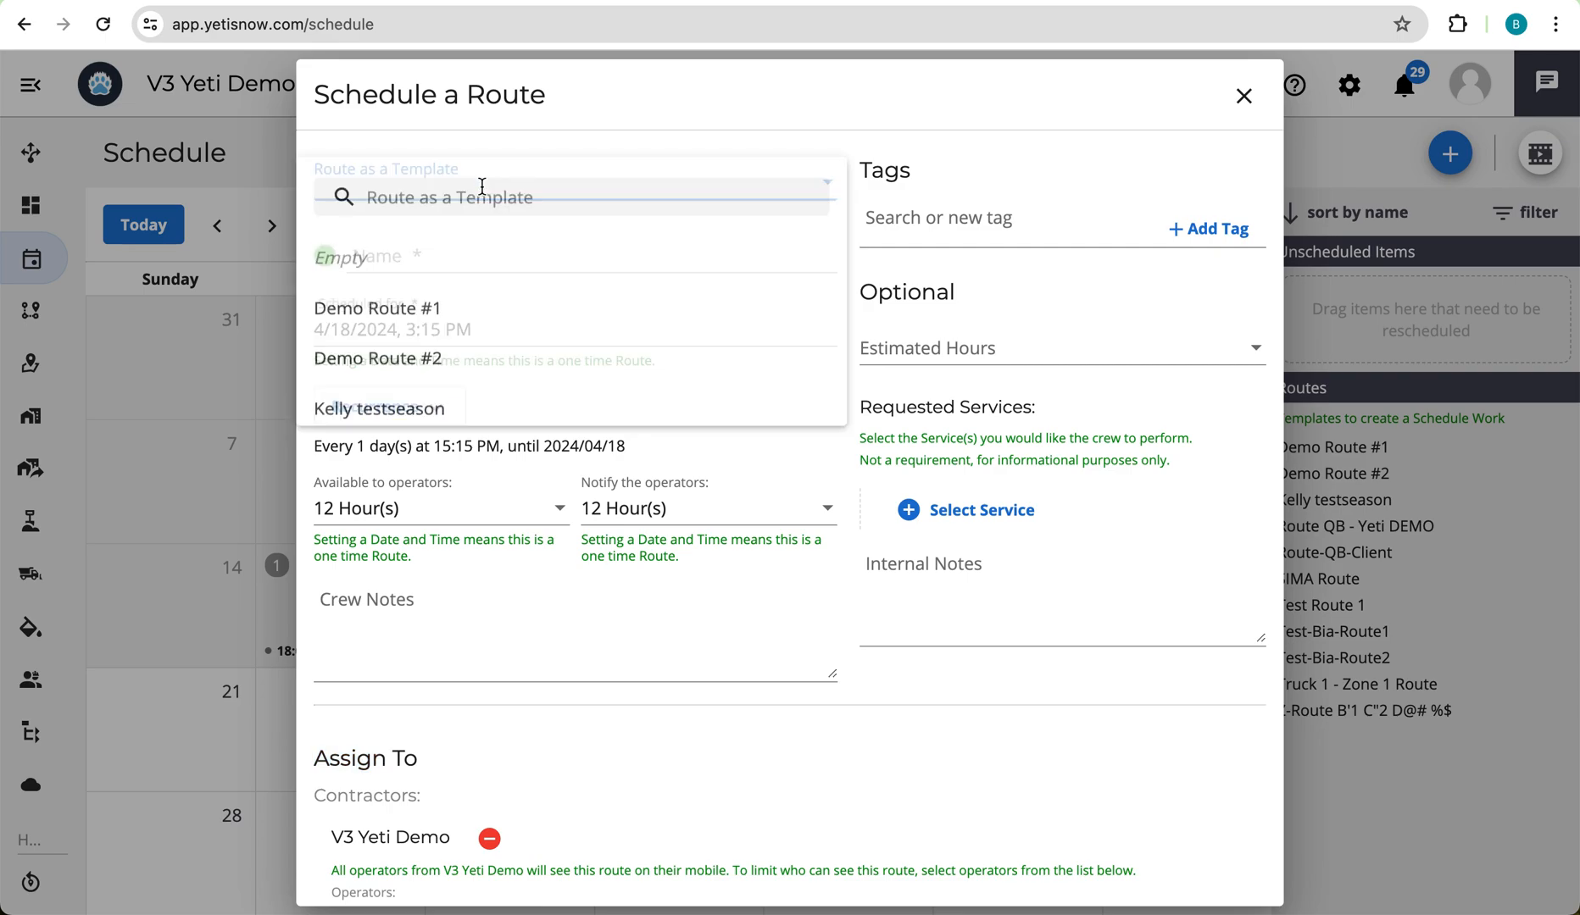
{"action": "scroll", "coordinate": [493, 320], "scroll_direction": "down", "scroll_amount": 2}
{"action": "scroll", "coordinate": [494, 321], "scroll_direction": "down", "scroll_amount": 3}
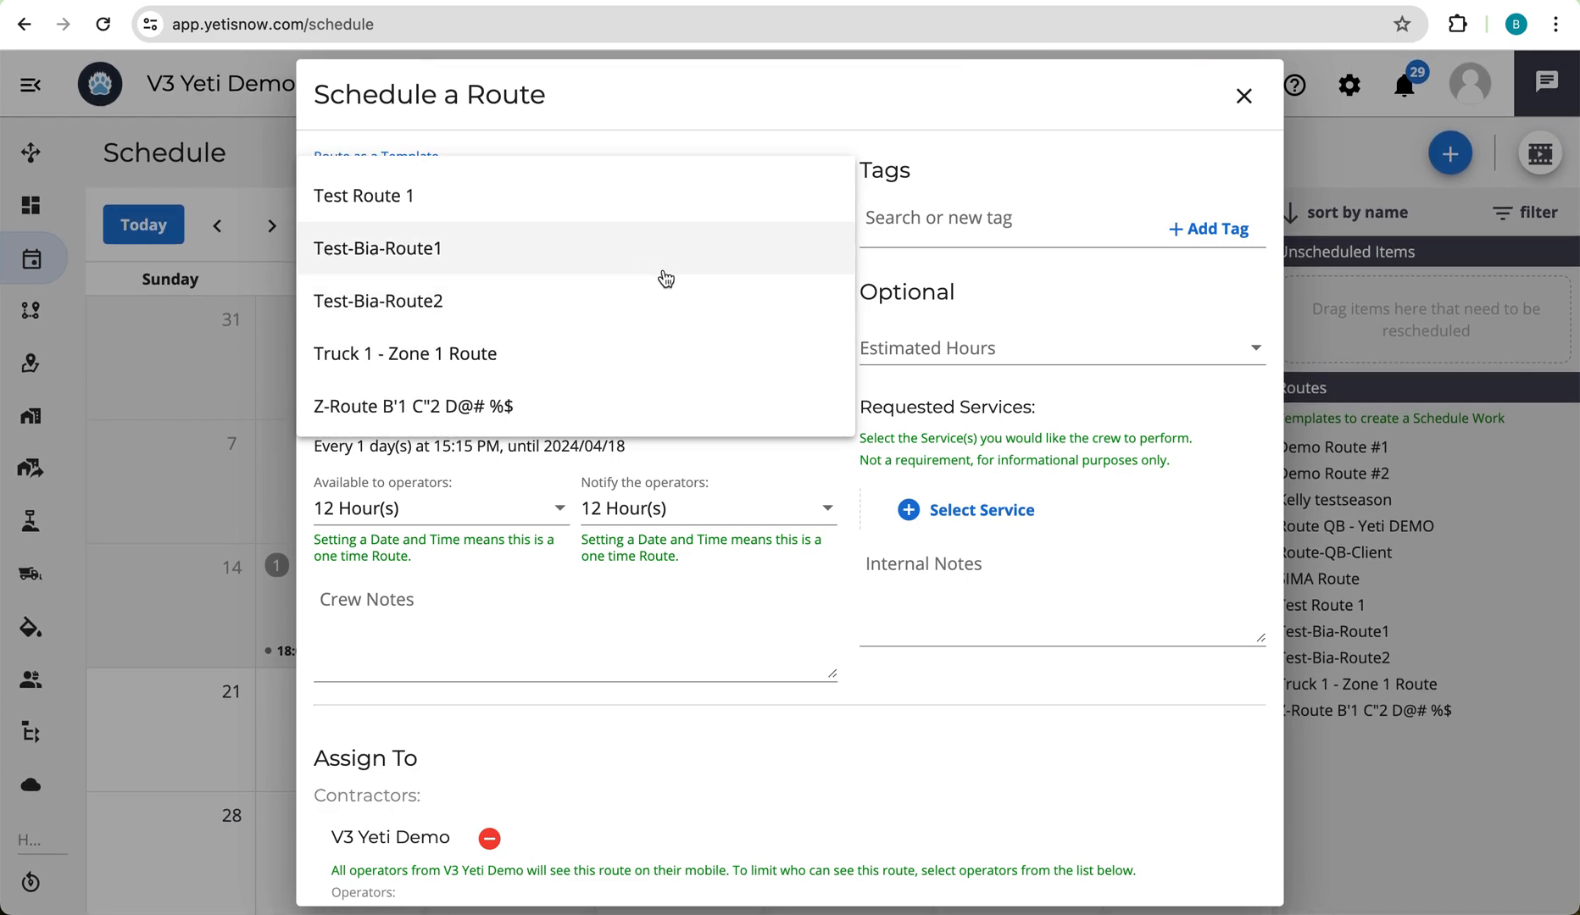
{"action": "scroll", "coordinate": [663, 275], "scroll_direction": "up", "scroll_amount": 5}
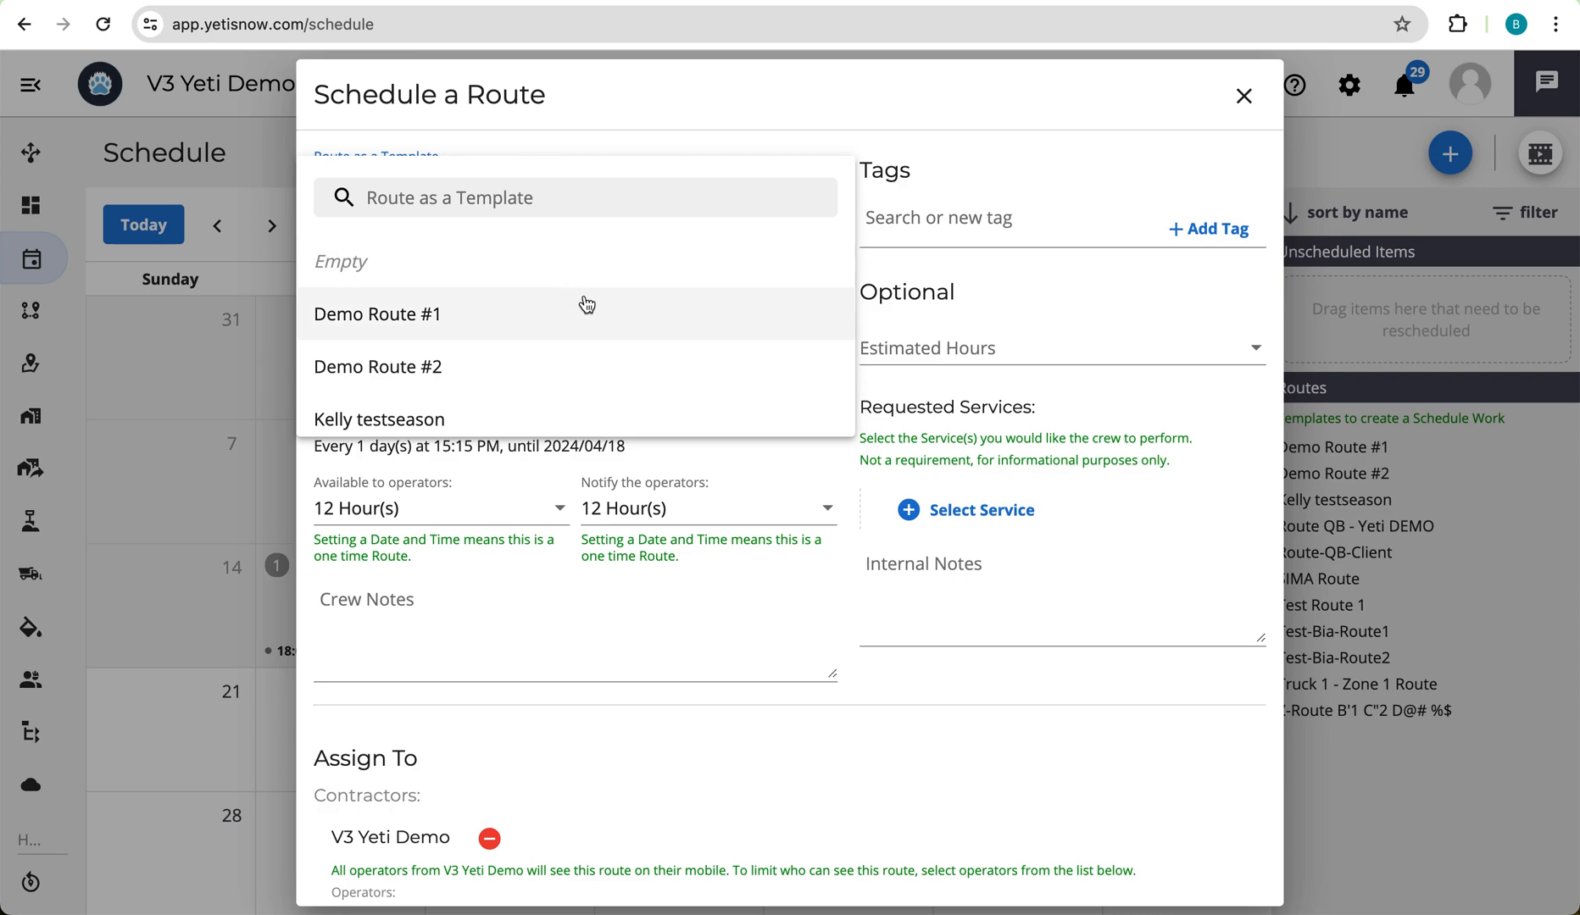
{"action": "left_click", "coordinate": [975, 147]}
Name the scheduled route "Route #3"
{"action": "left_click", "coordinate": [445, 252]}
{"action": "type", "text": "Demo"}
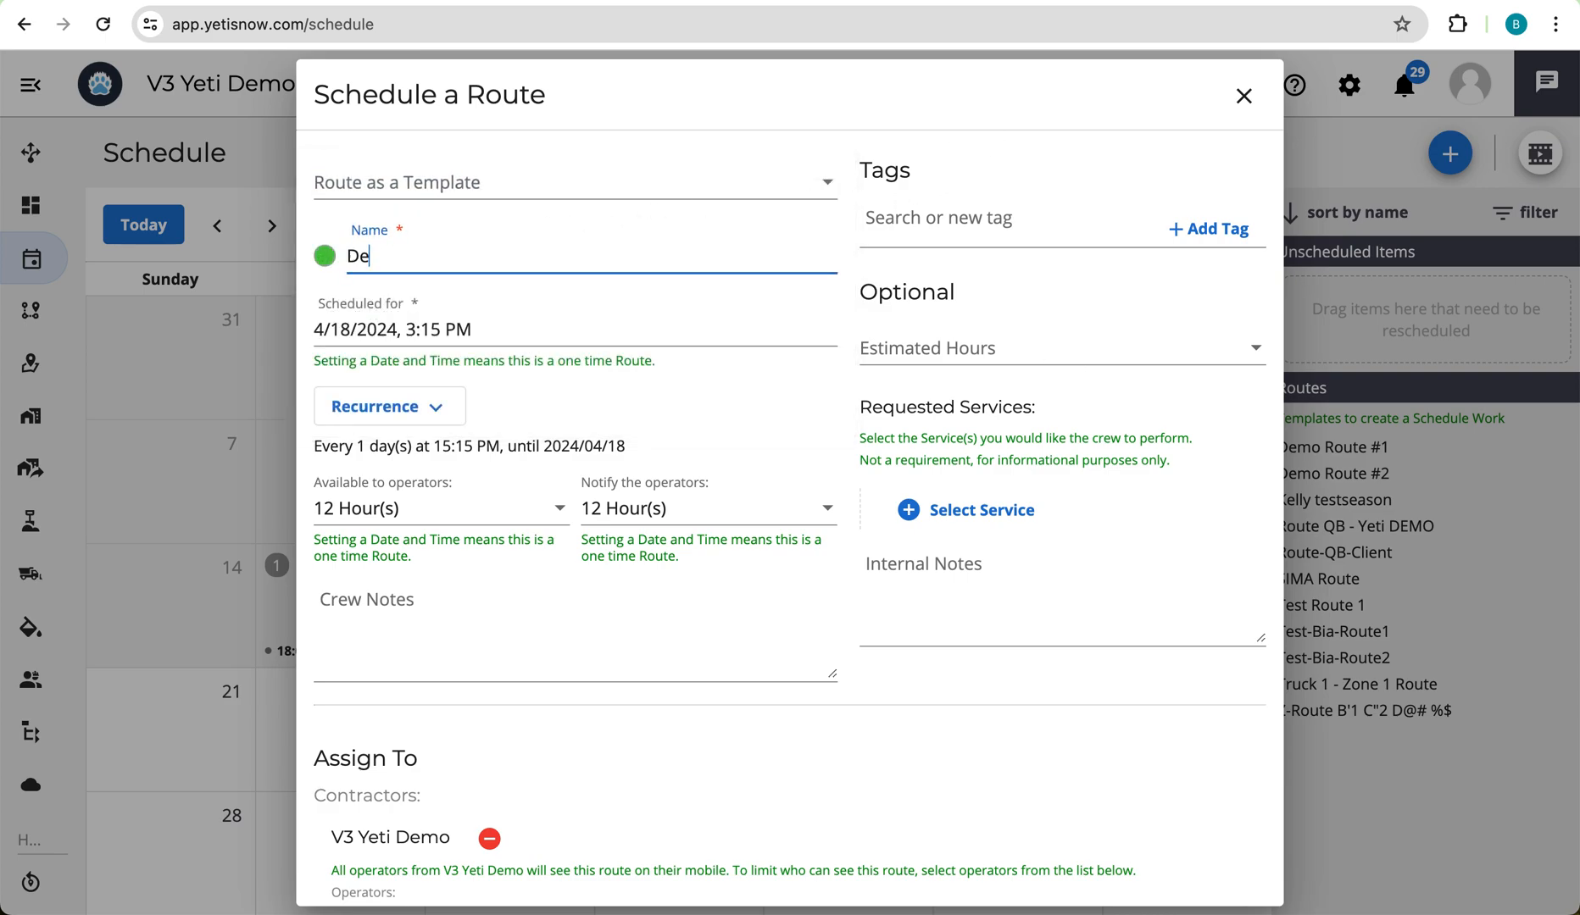
{"action": "key", "text": "BackSpace"}
{"action": "key", "text": "BackSpace"}
{"action": "key", "text": "BackSpace"}
{"action": "type", "text": "Route #3"}
Set the route's recurrence to repeat every 1 week
{"action": "left_click", "coordinate": [382, 409]}
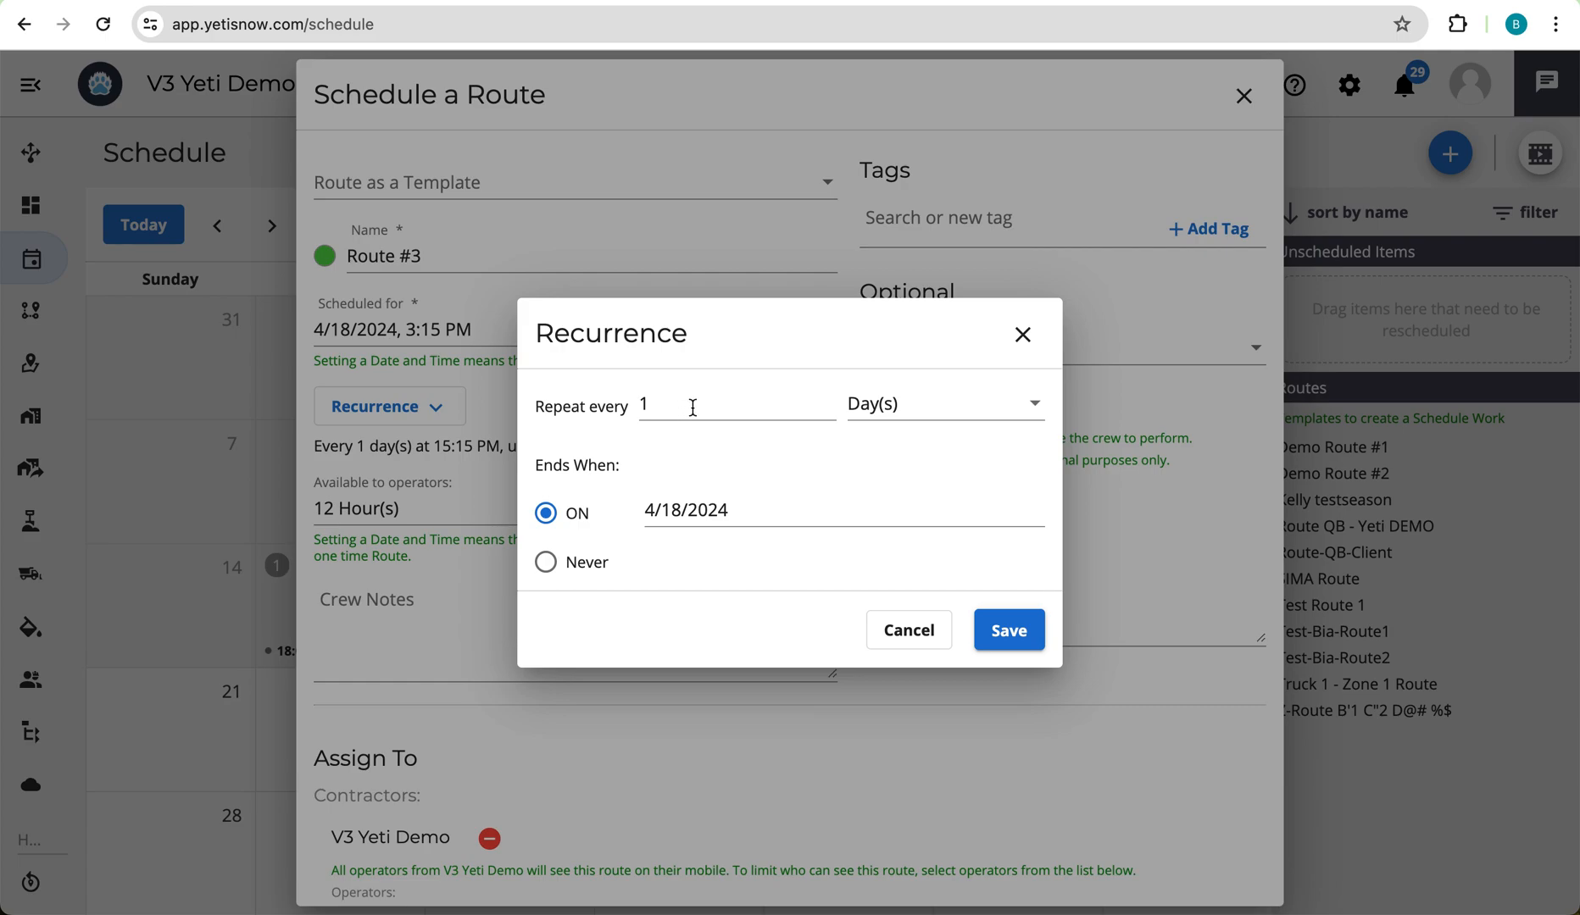
{"action": "left_click", "coordinate": [875, 399]}
{"action": "left_click", "coordinate": [909, 453]}
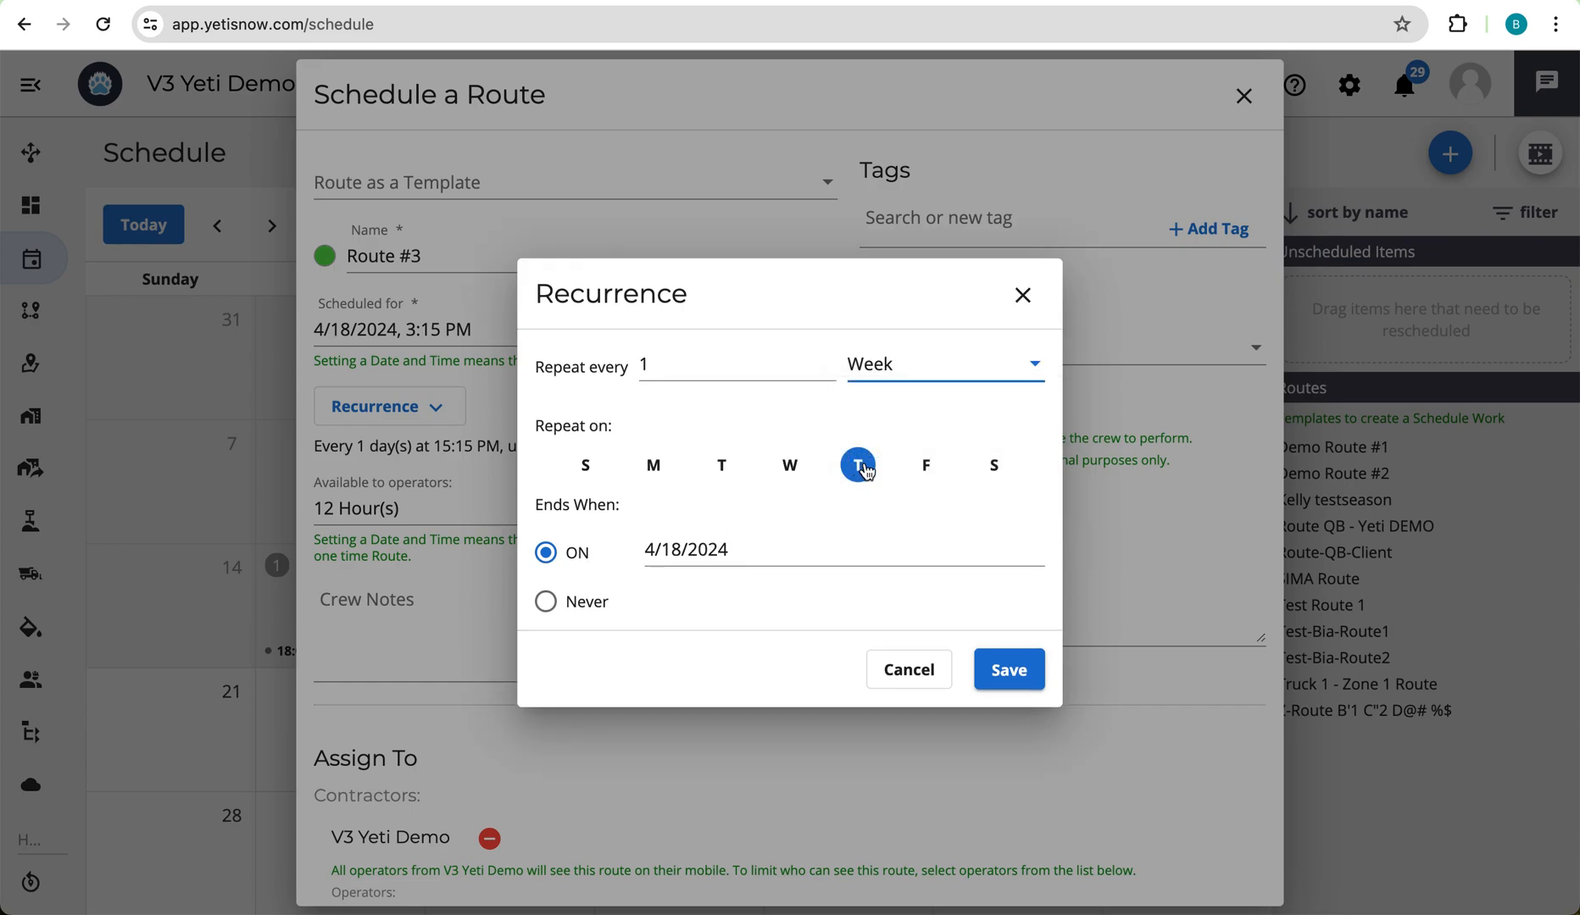
Set the weekly recurrence to end on 10/31/2024 and save the recurrence settings
{"action": "left_click", "coordinate": [701, 549]}
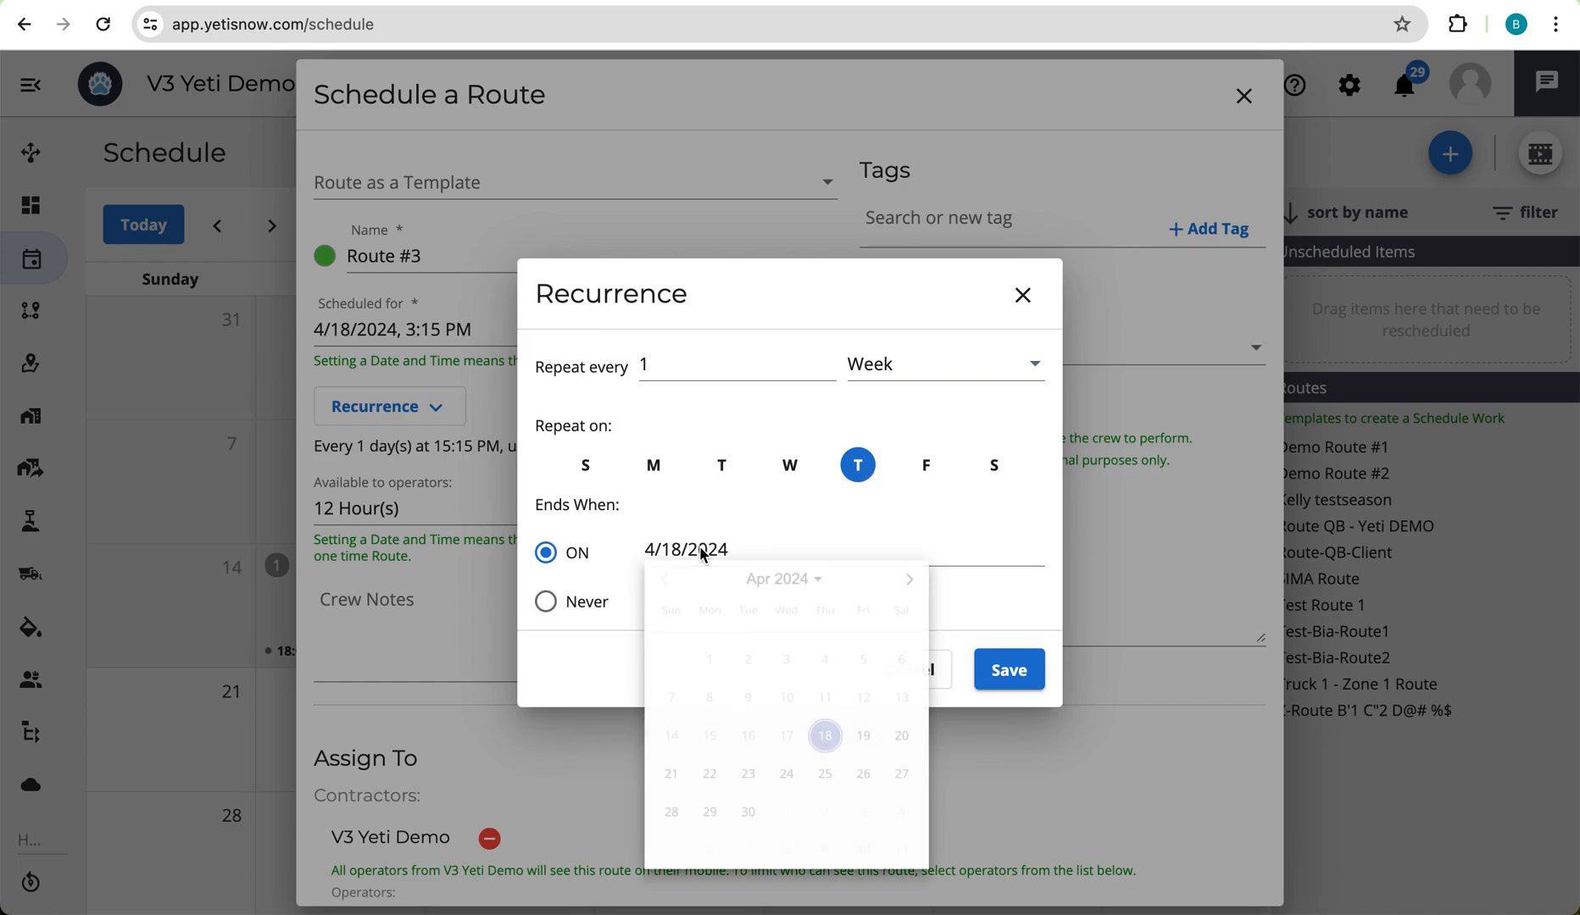
{"action": "double_click", "coordinate": [910, 583]}
{"action": "double_click", "coordinate": [910, 585]}
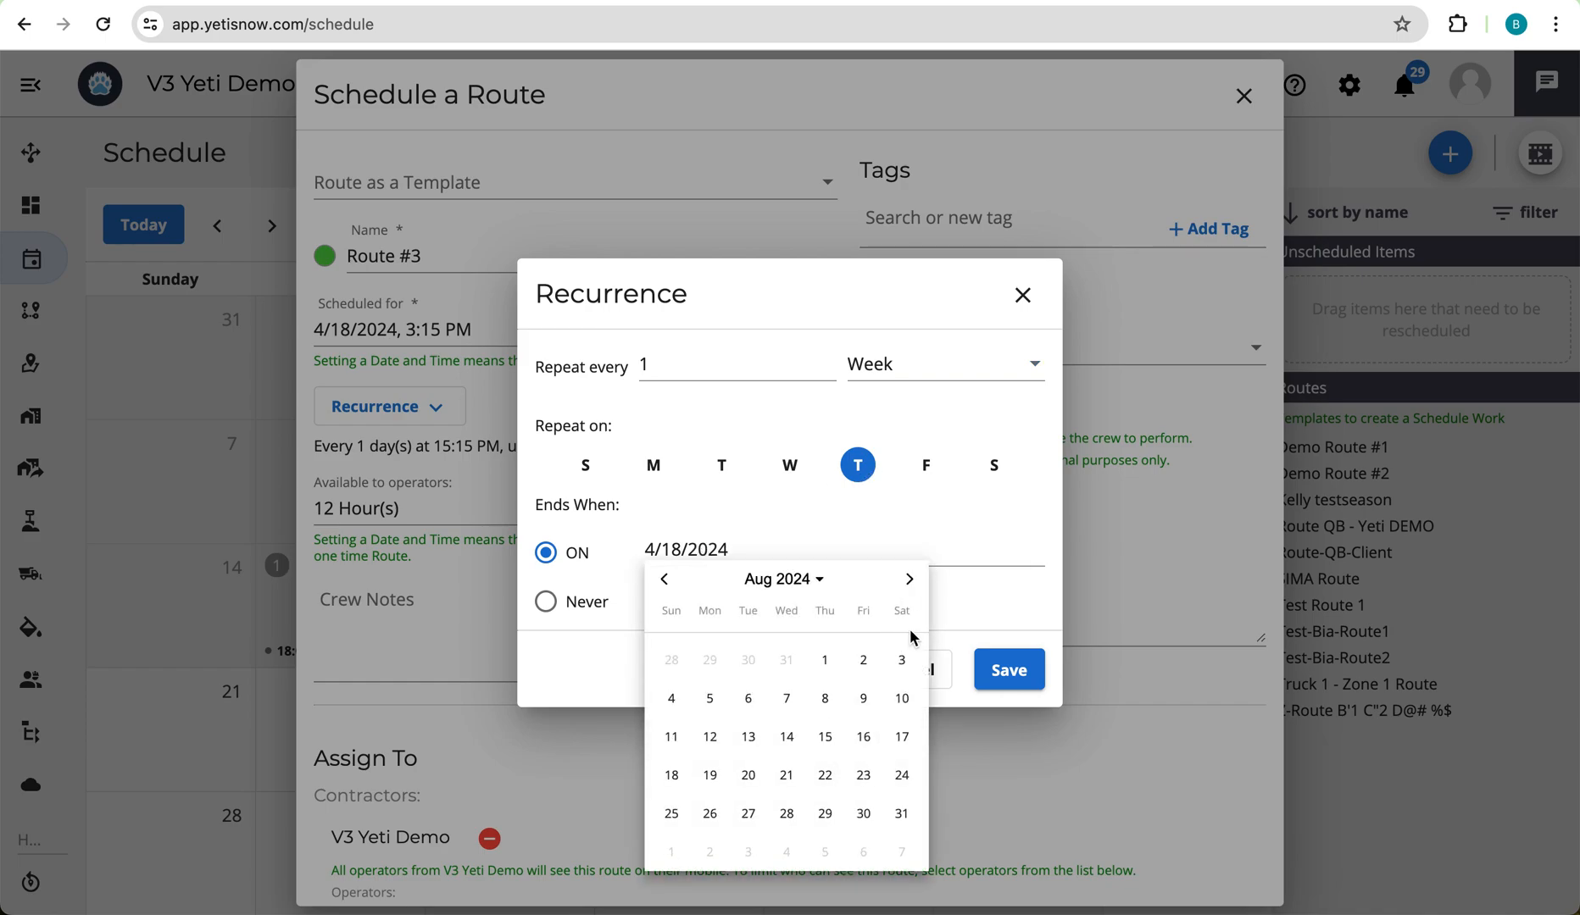
{"action": "left_click", "coordinate": [912, 584]}
{"action": "left_click", "coordinate": [912, 584]}
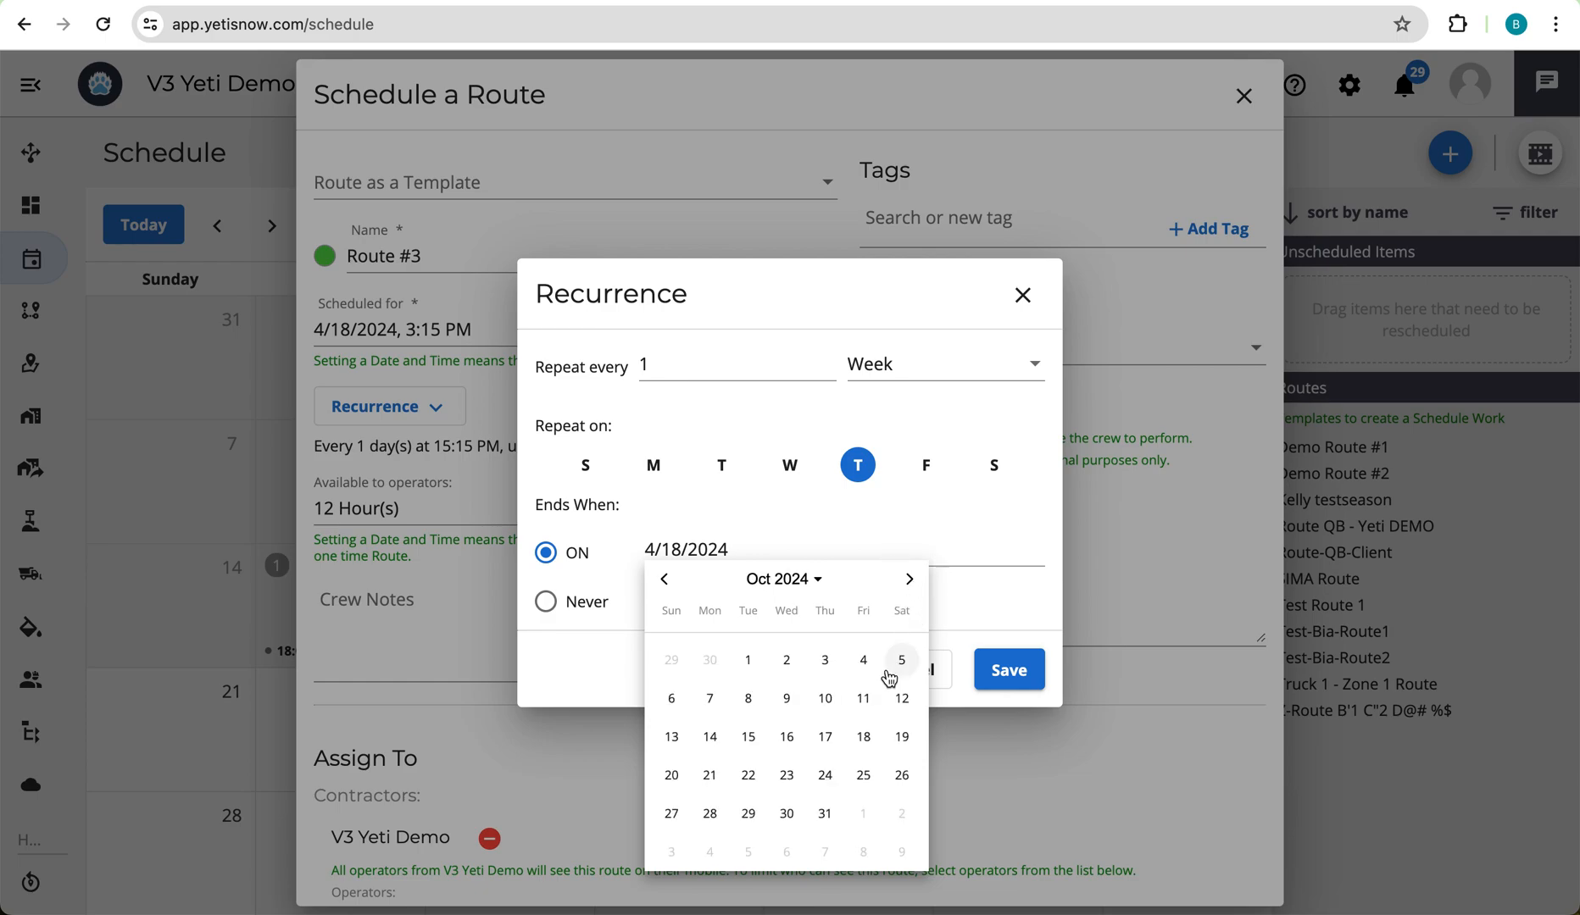
{"action": "left_click", "coordinate": [824, 815]}
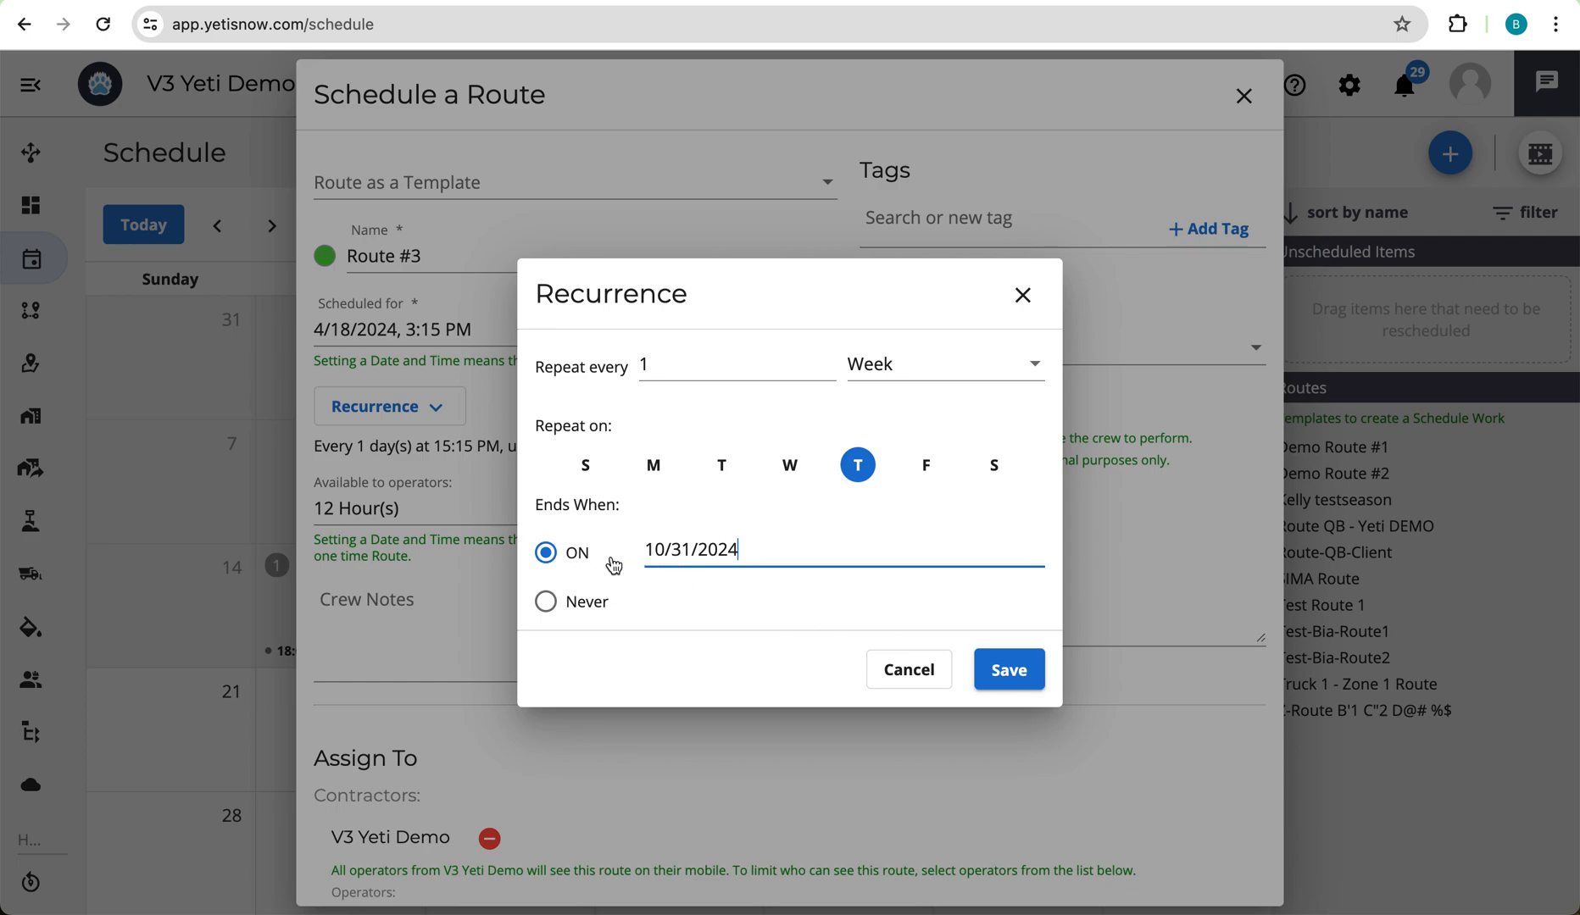
{"action": "left_click", "coordinate": [1021, 672]}
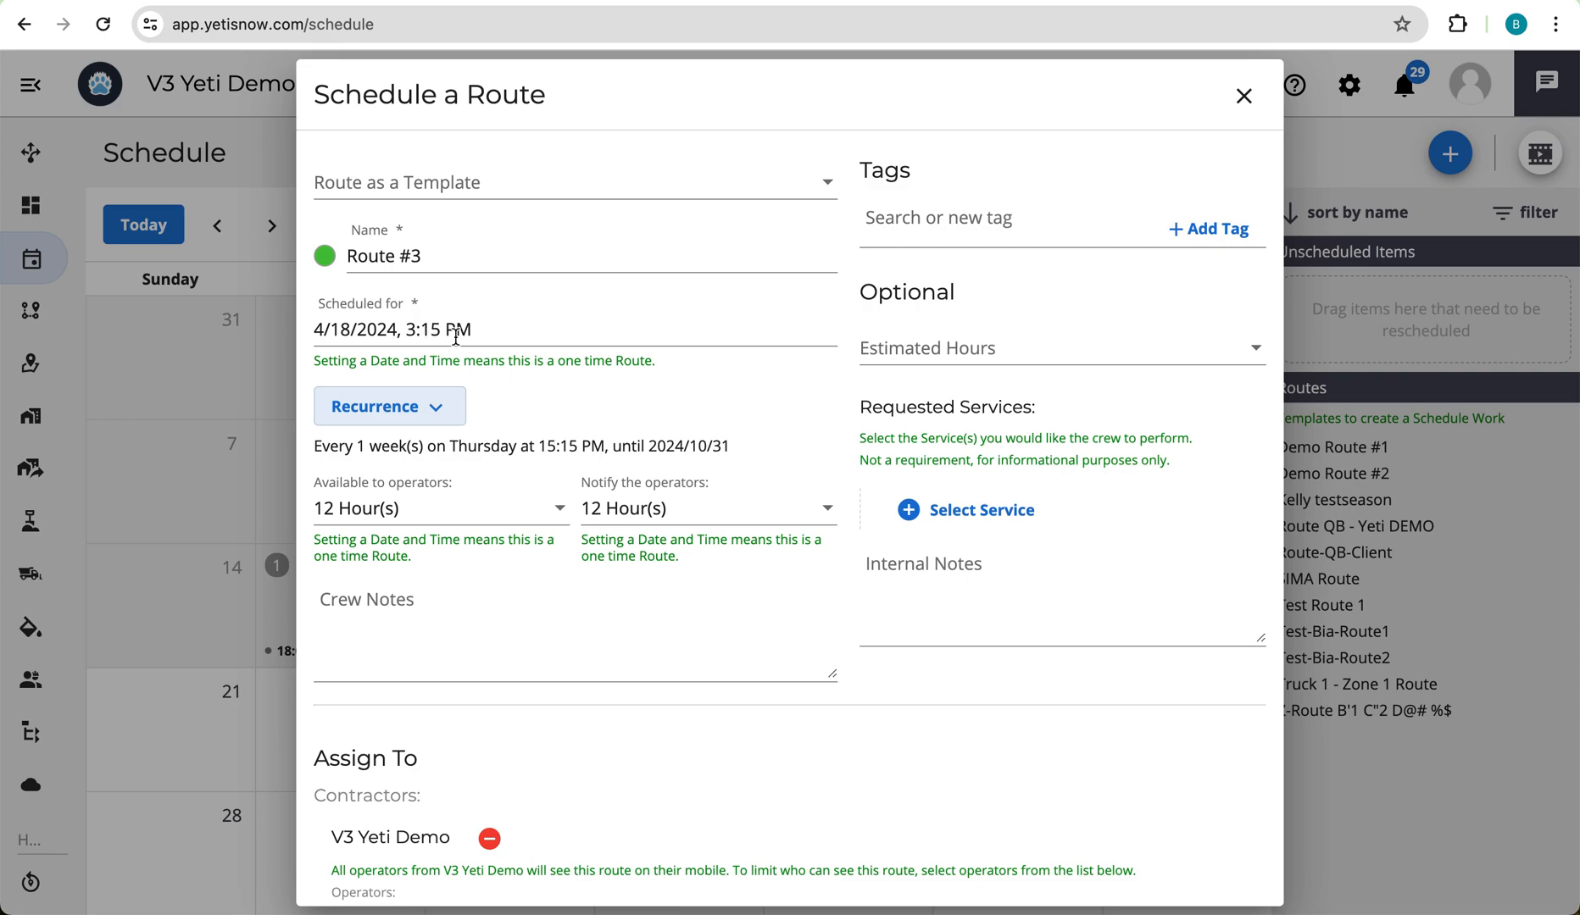
Make the route available to operators 2 hours ahead of its scheduled time
{"action": "left_click", "coordinate": [513, 514]}
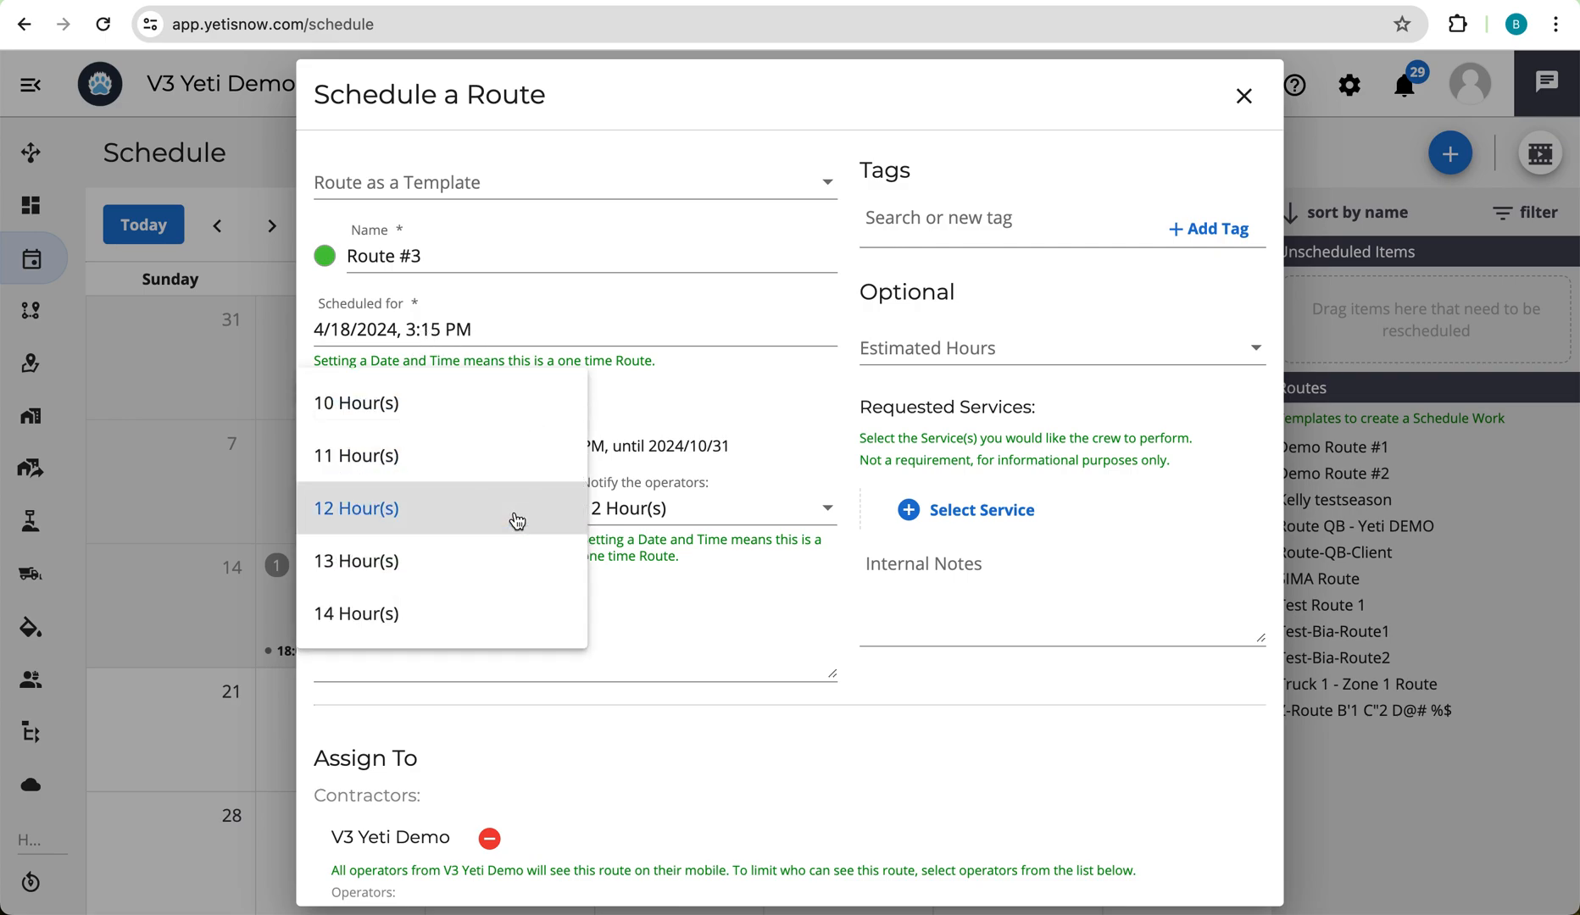
{"action": "scroll", "coordinate": [517, 521], "scroll_direction": "up", "scroll_amount": 5}
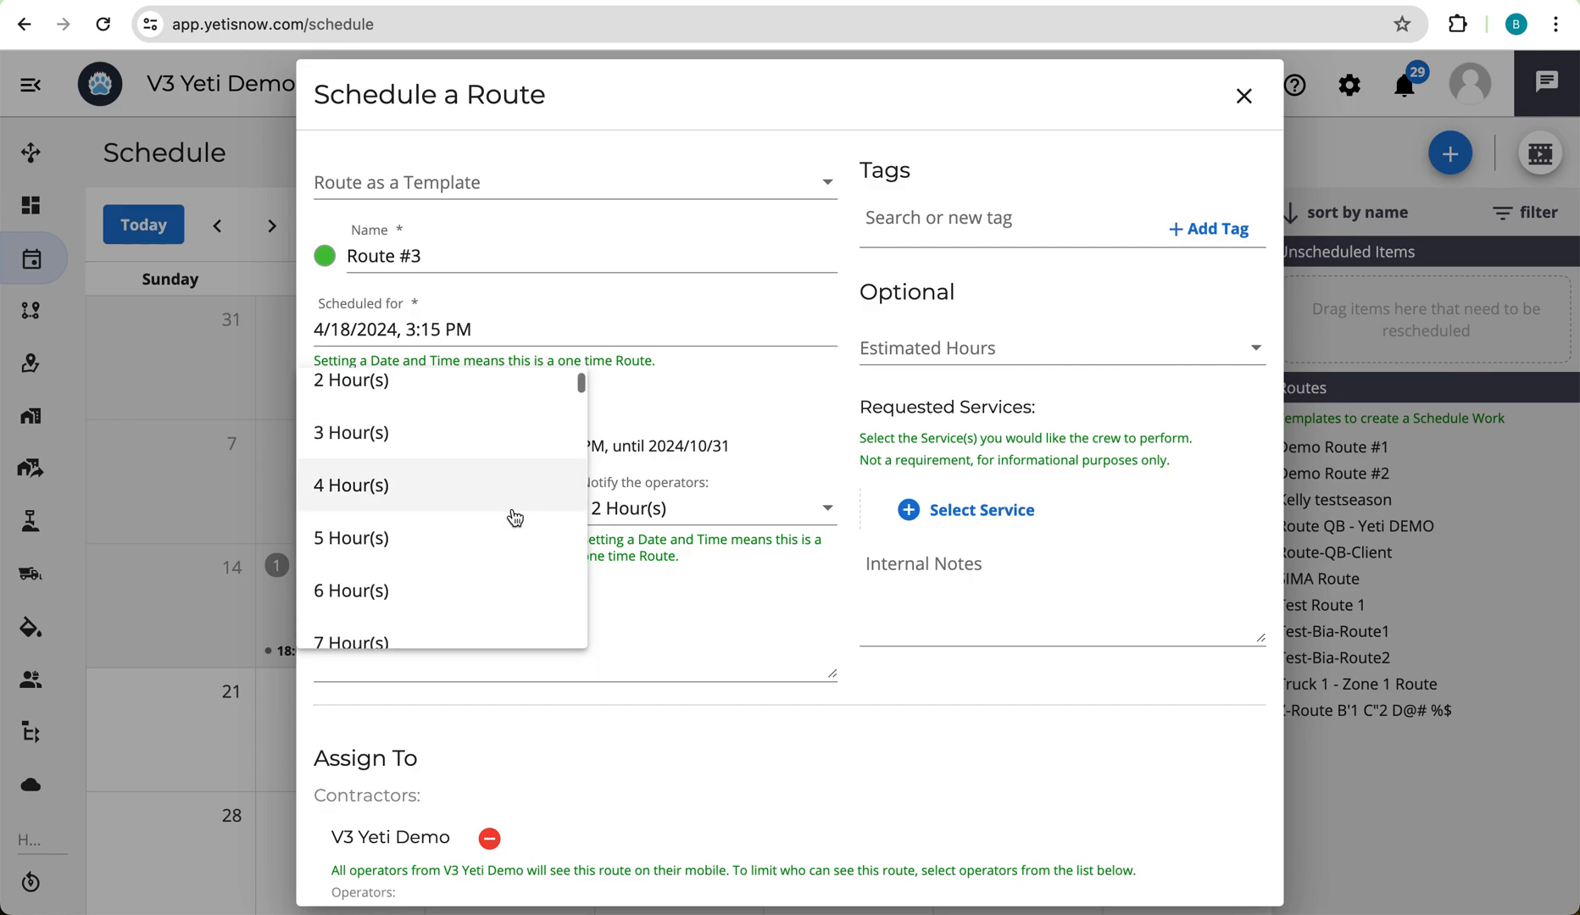
{"action": "scroll", "coordinate": [434, 454], "scroll_direction": "up", "scroll_amount": 2}
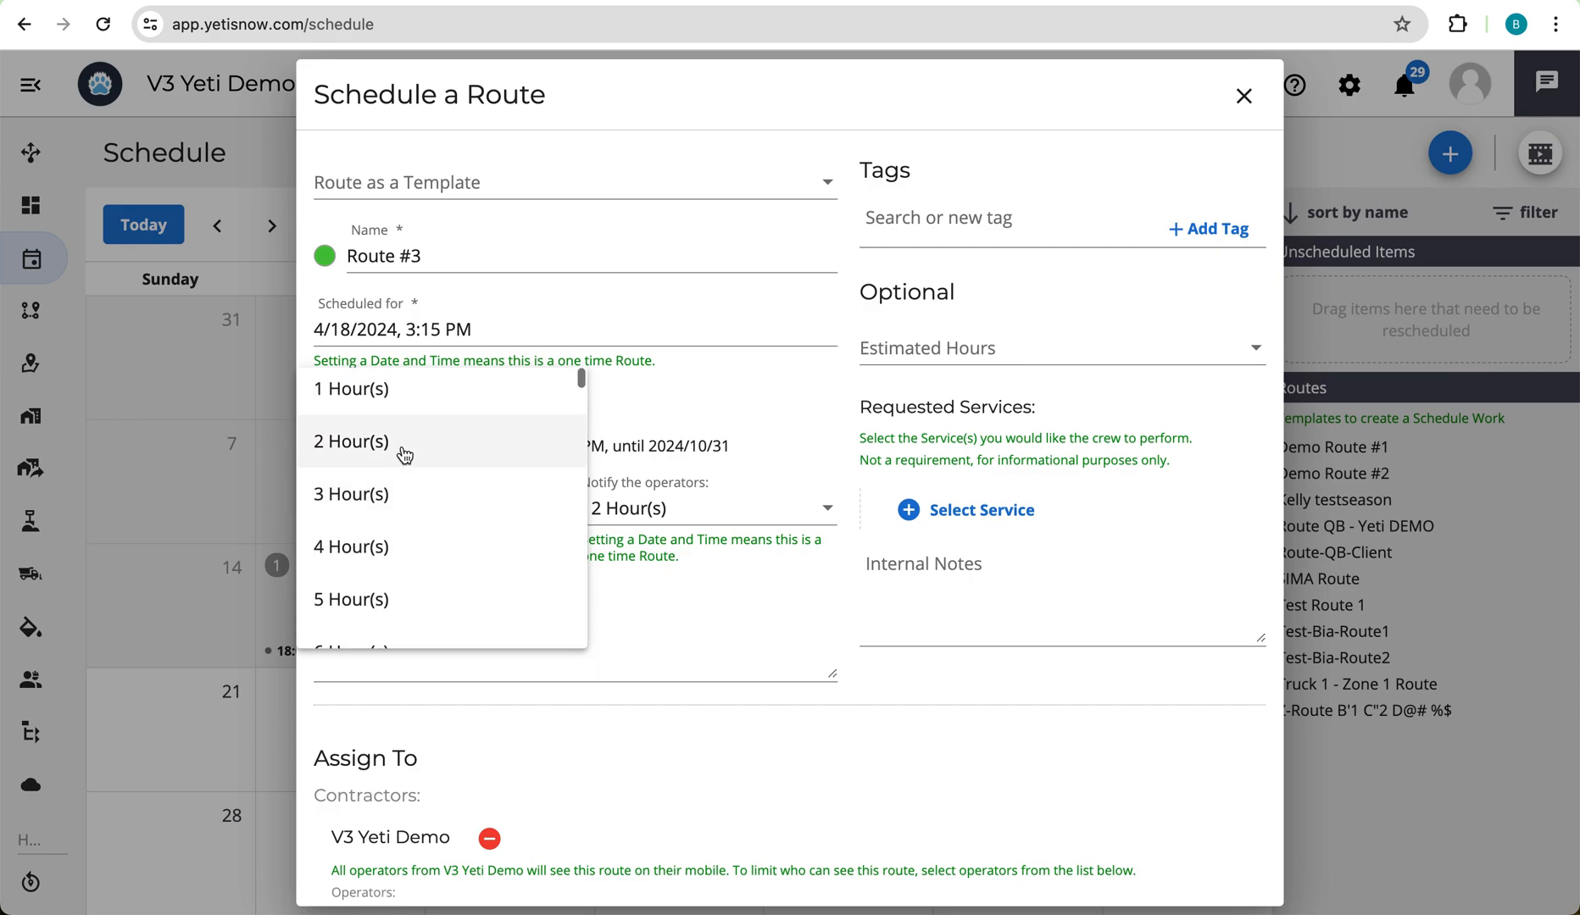
{"action": "left_click", "coordinate": [404, 456]}
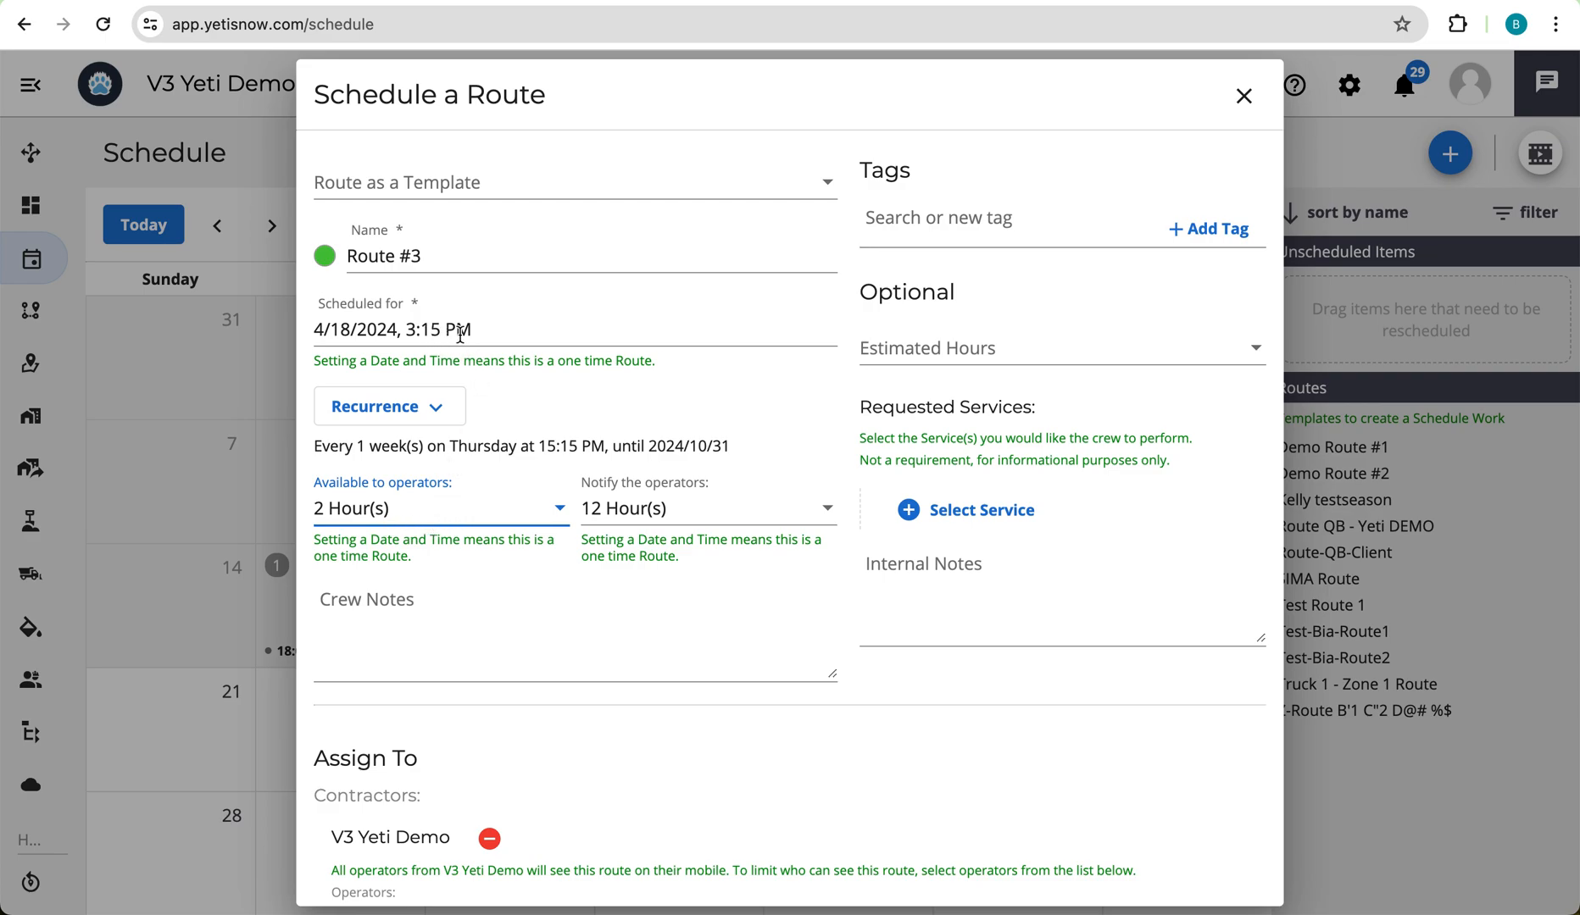
Set the operator notification for Route #3 to 24 hours ahead of its scheduled time
{"action": "left_click", "coordinate": [652, 513]}
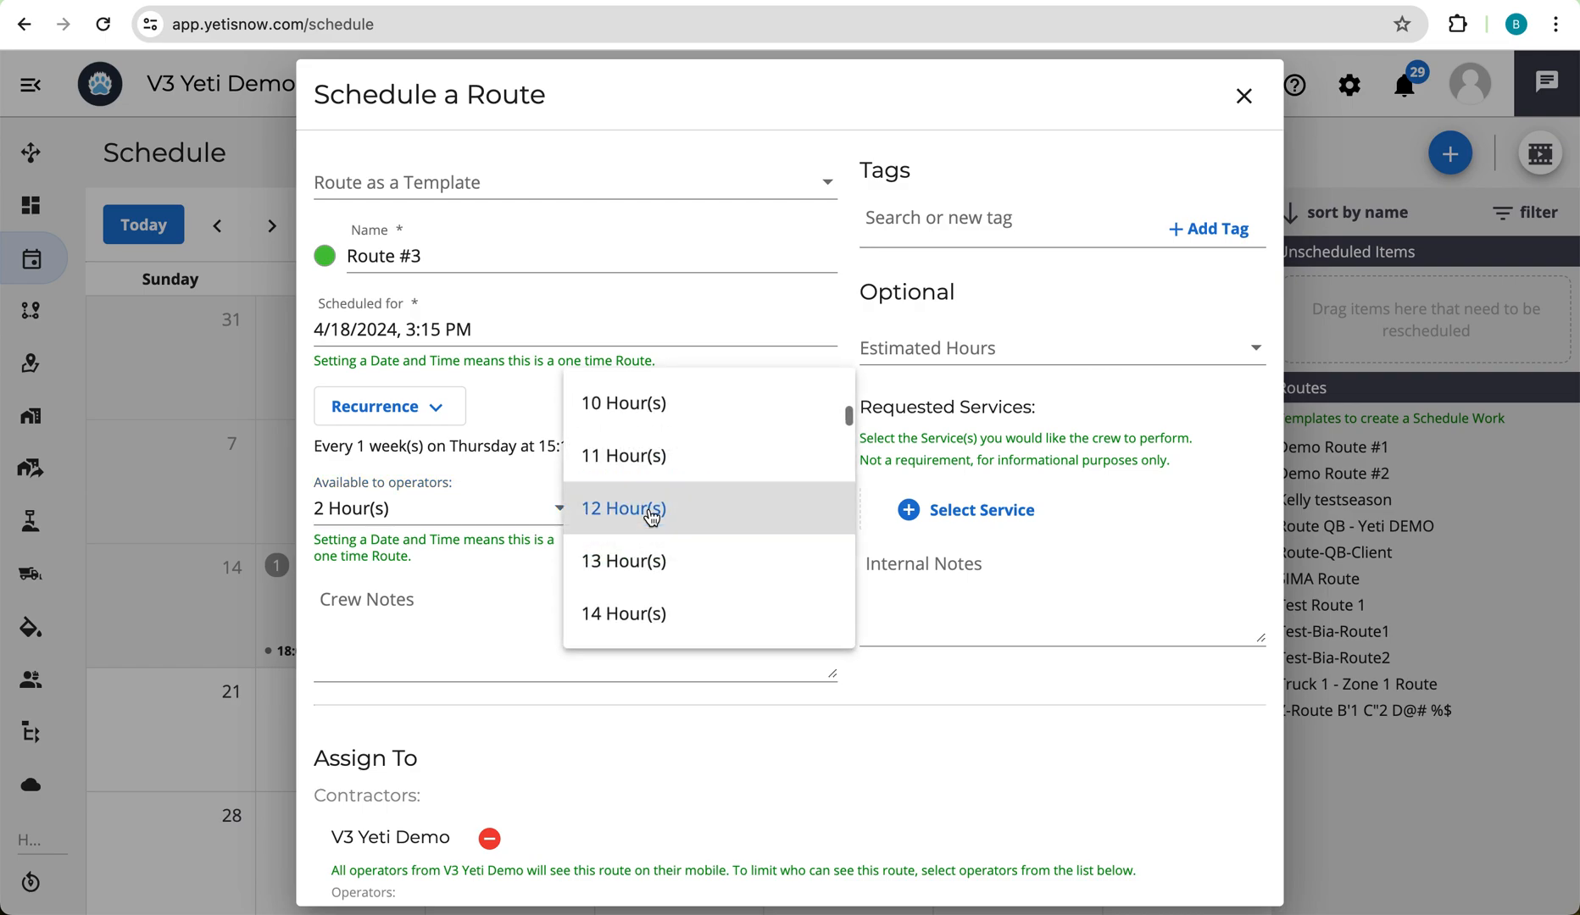
{"action": "scroll", "coordinate": [695, 586], "scroll_direction": "down", "scroll_amount": 2}
{"action": "scroll", "coordinate": [695, 586], "scroll_direction": "down", "scroll_amount": 2}
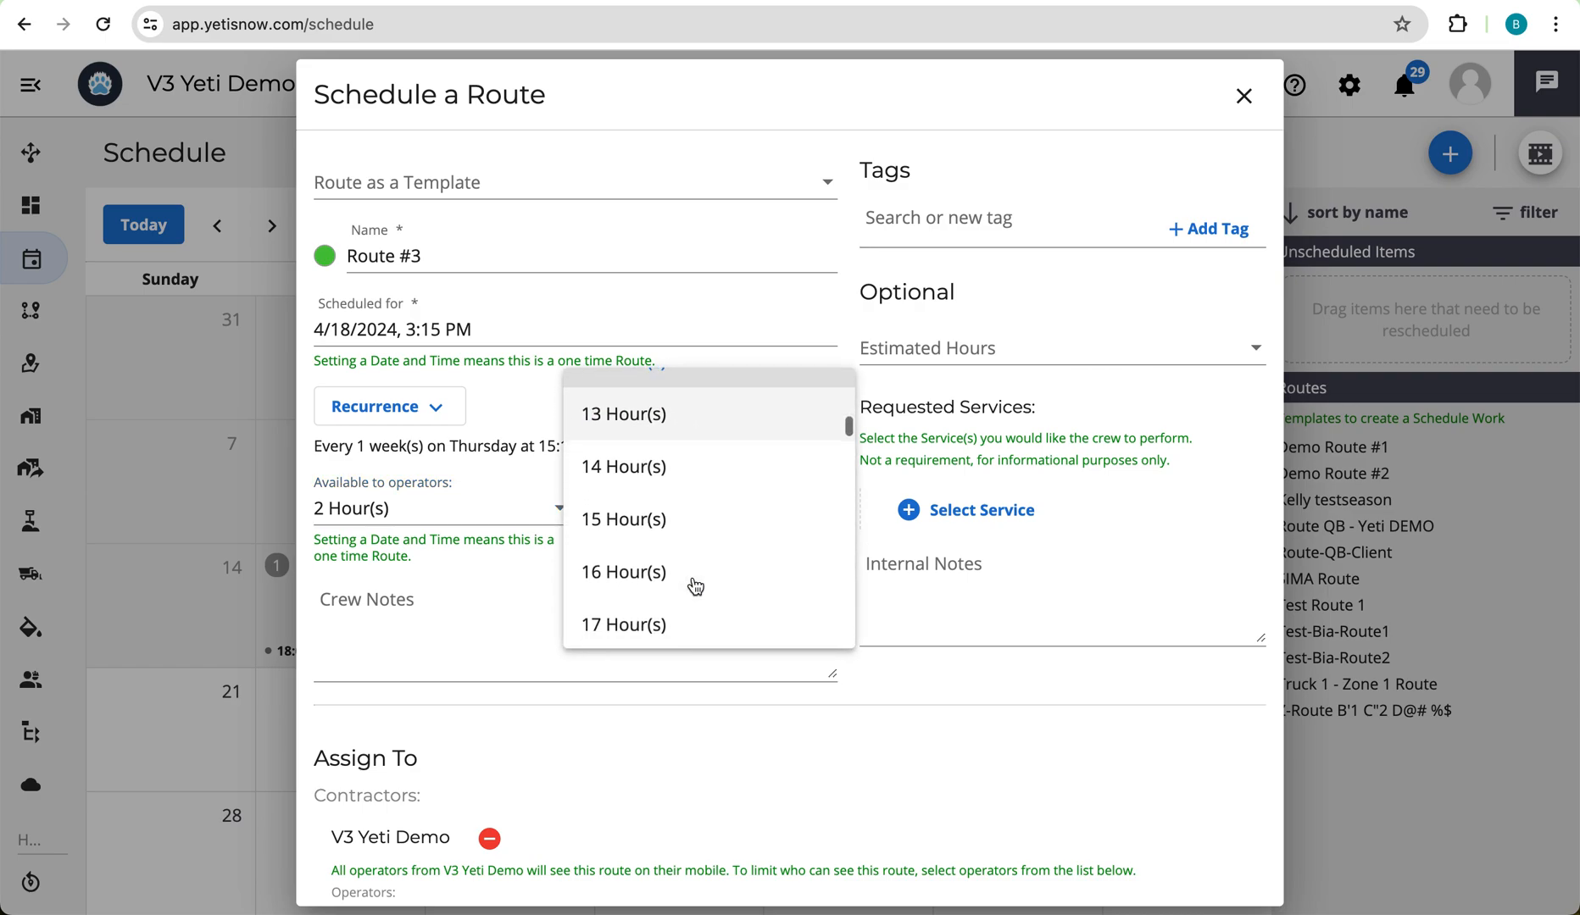
{"action": "scroll", "coordinate": [667, 517], "scroll_direction": "down", "scroll_amount": 6}
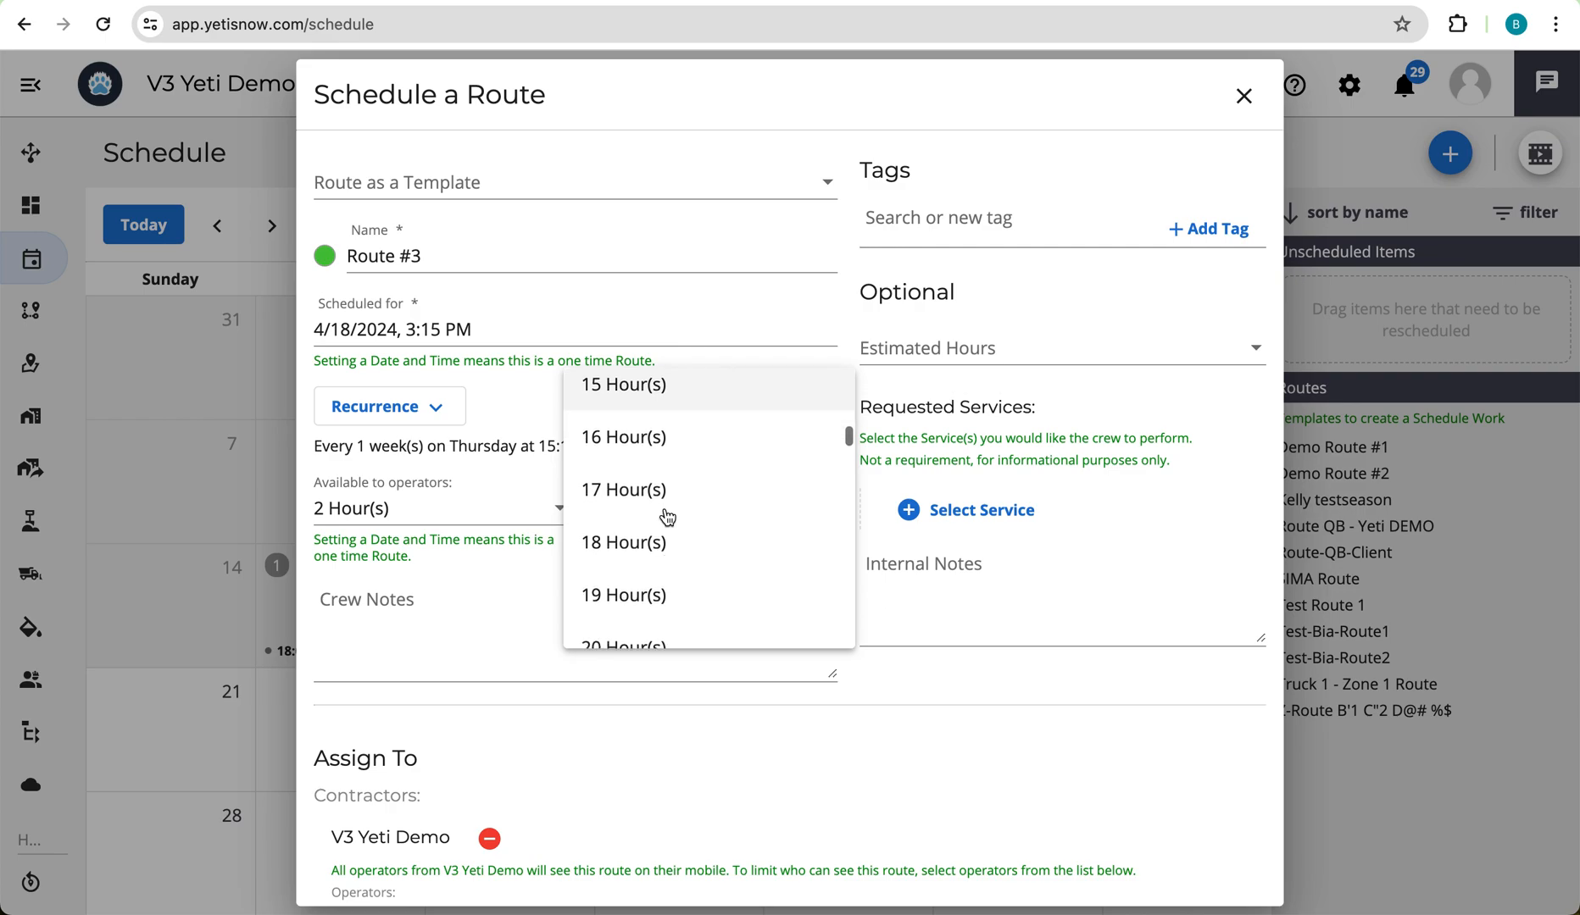
{"action": "scroll", "coordinate": [667, 519], "scroll_direction": "down", "scroll_amount": 1}
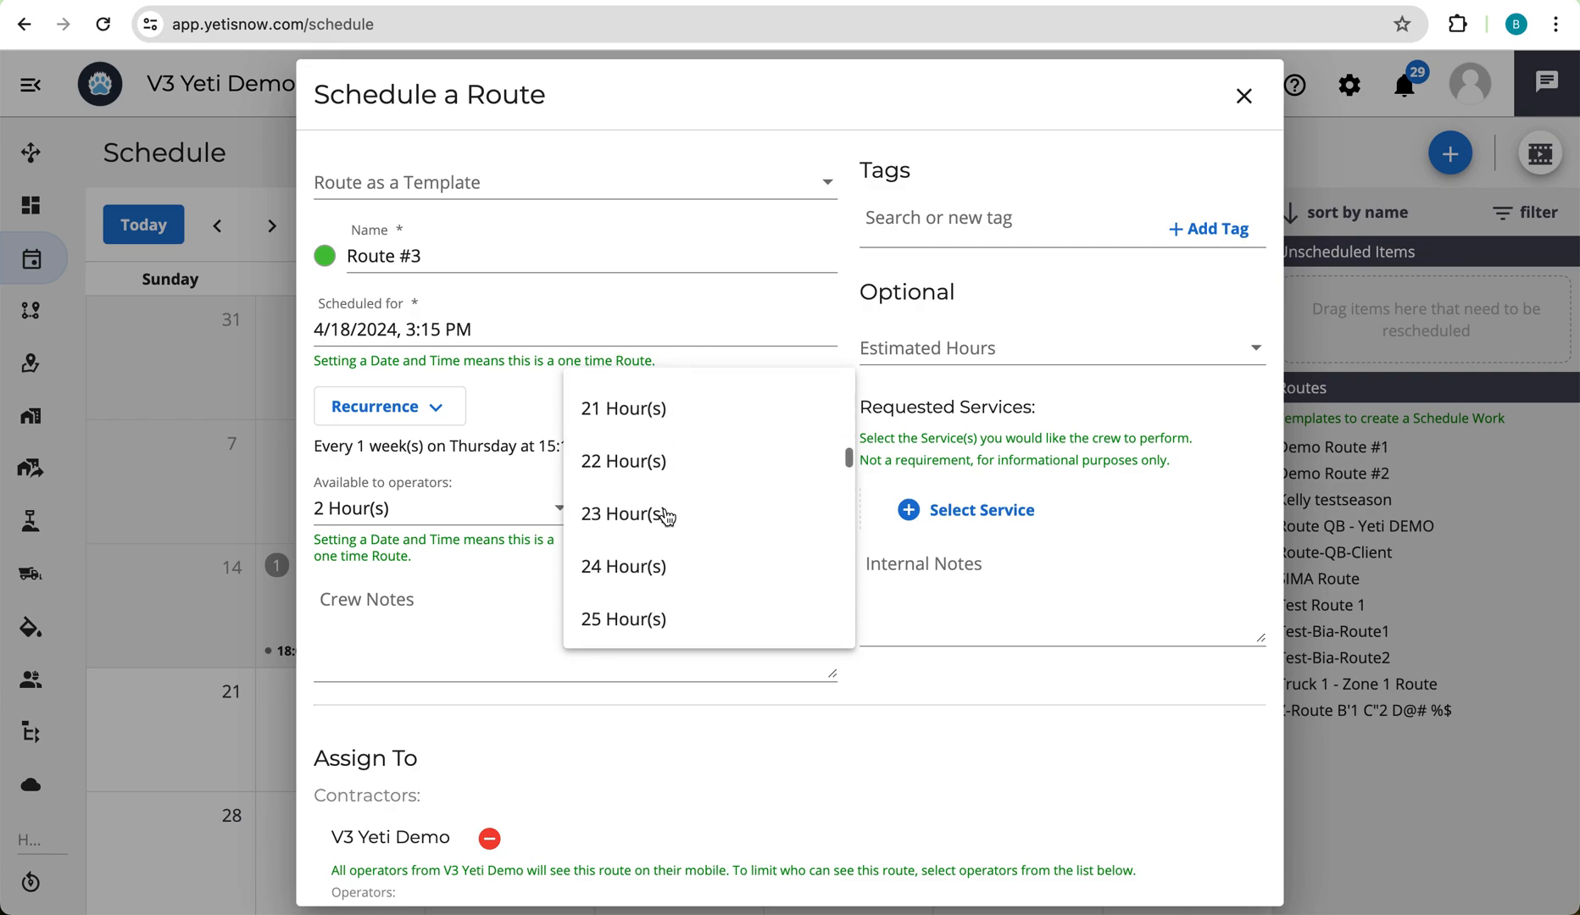
{"action": "left_click", "coordinate": [657, 564]}
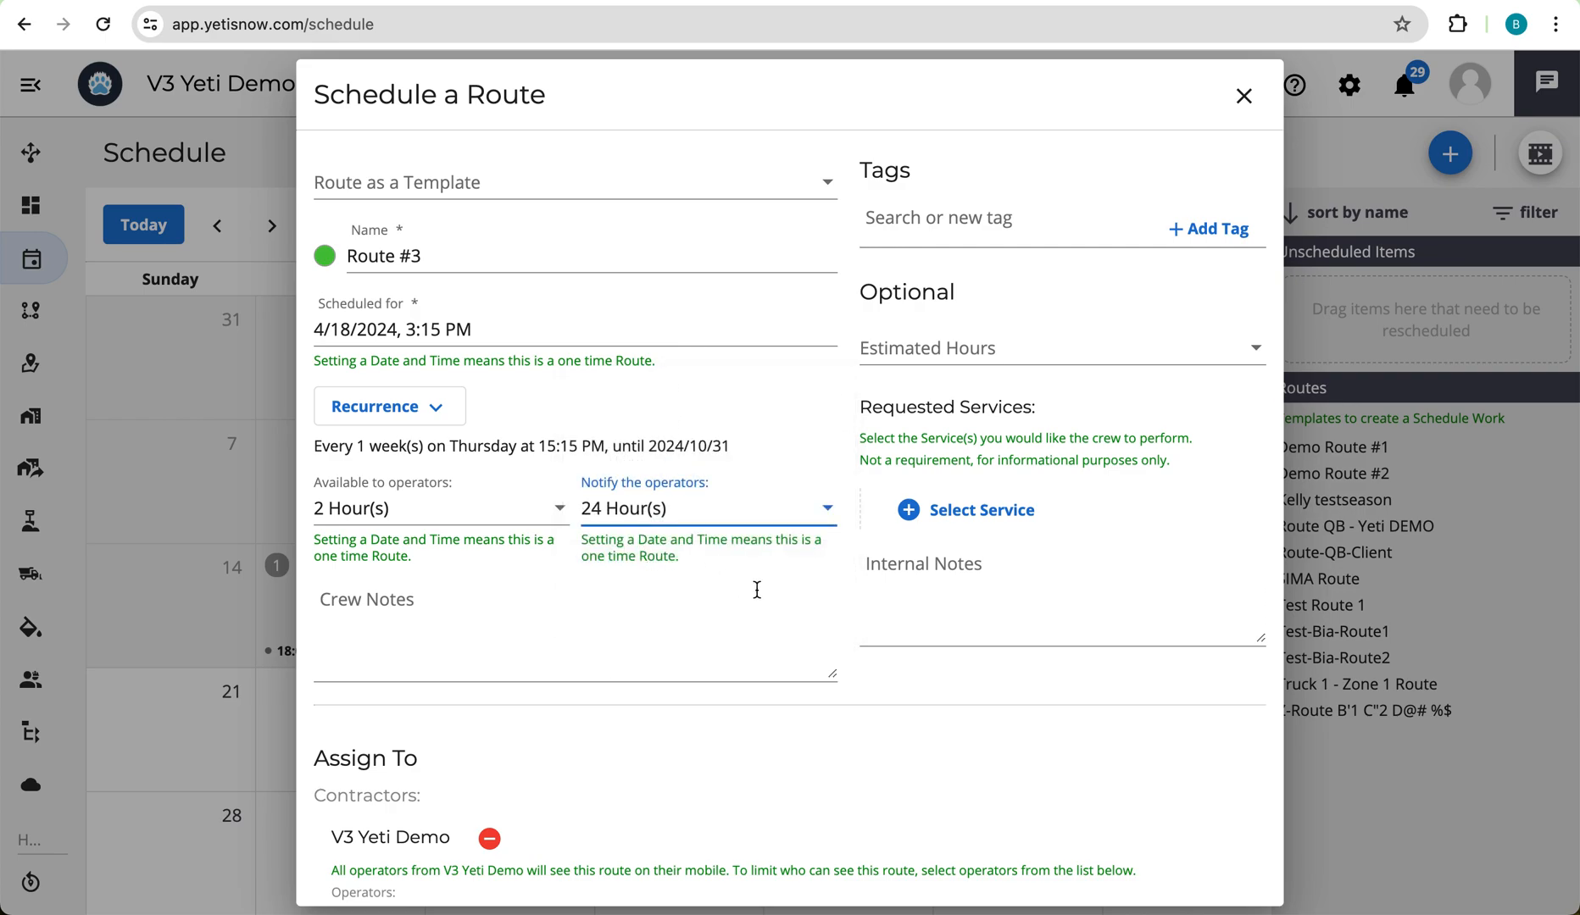
Review the contractor assigned to the route and the list of available sub-contractors without selecting any
{"action": "scroll", "coordinate": [715, 692], "scroll_direction": "down", "scroll_amount": 3}
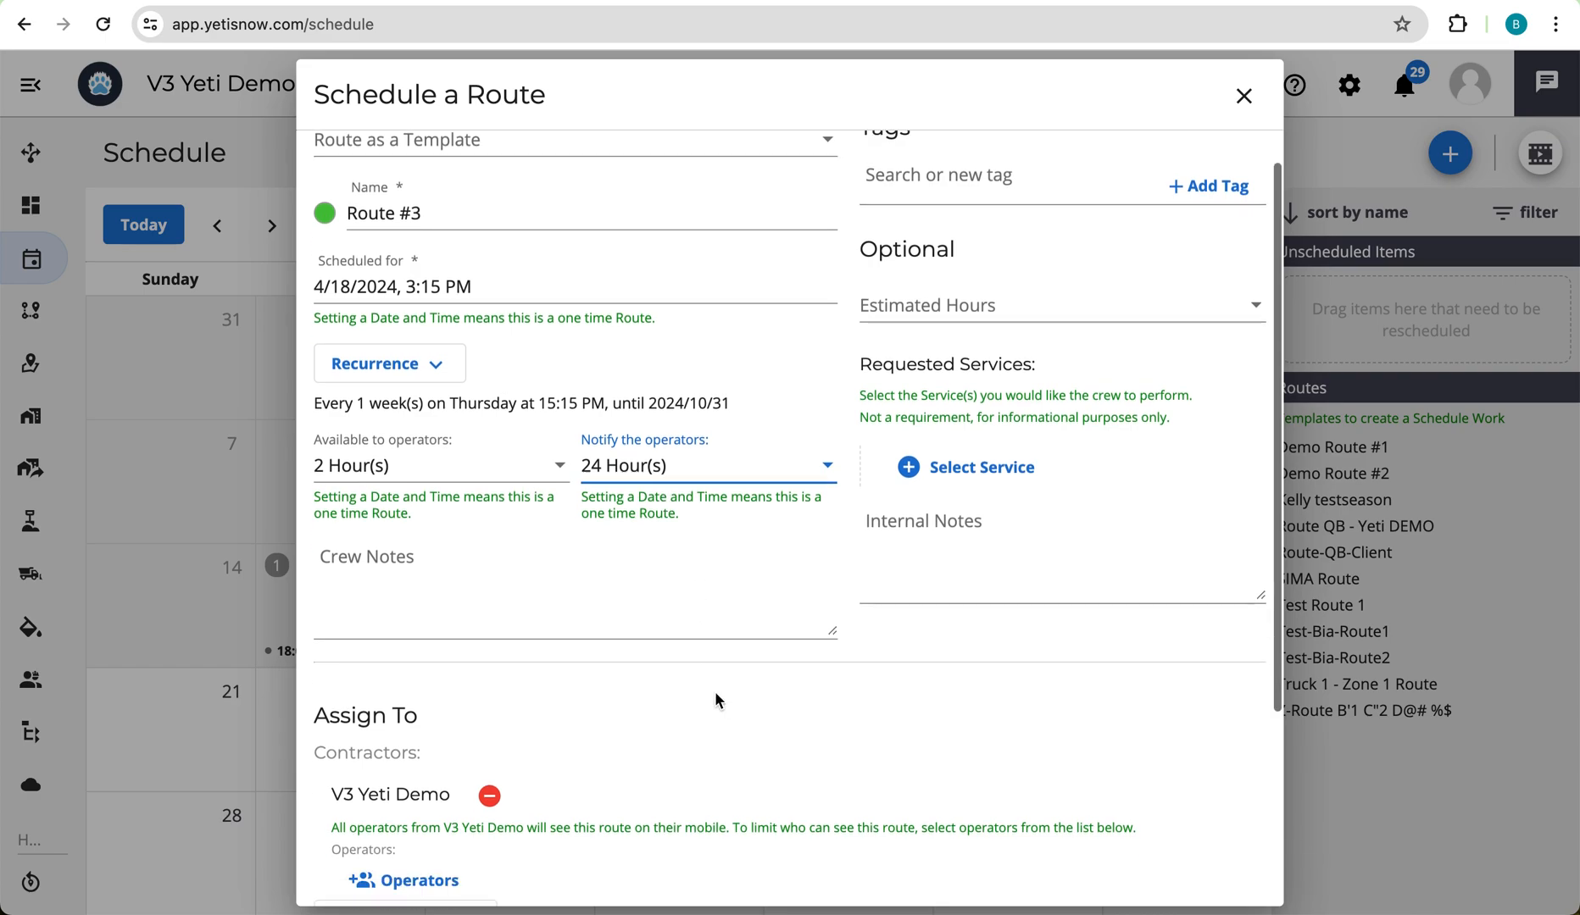
{"action": "scroll", "coordinate": [615, 705], "scroll_direction": "up", "scroll_amount": 3}
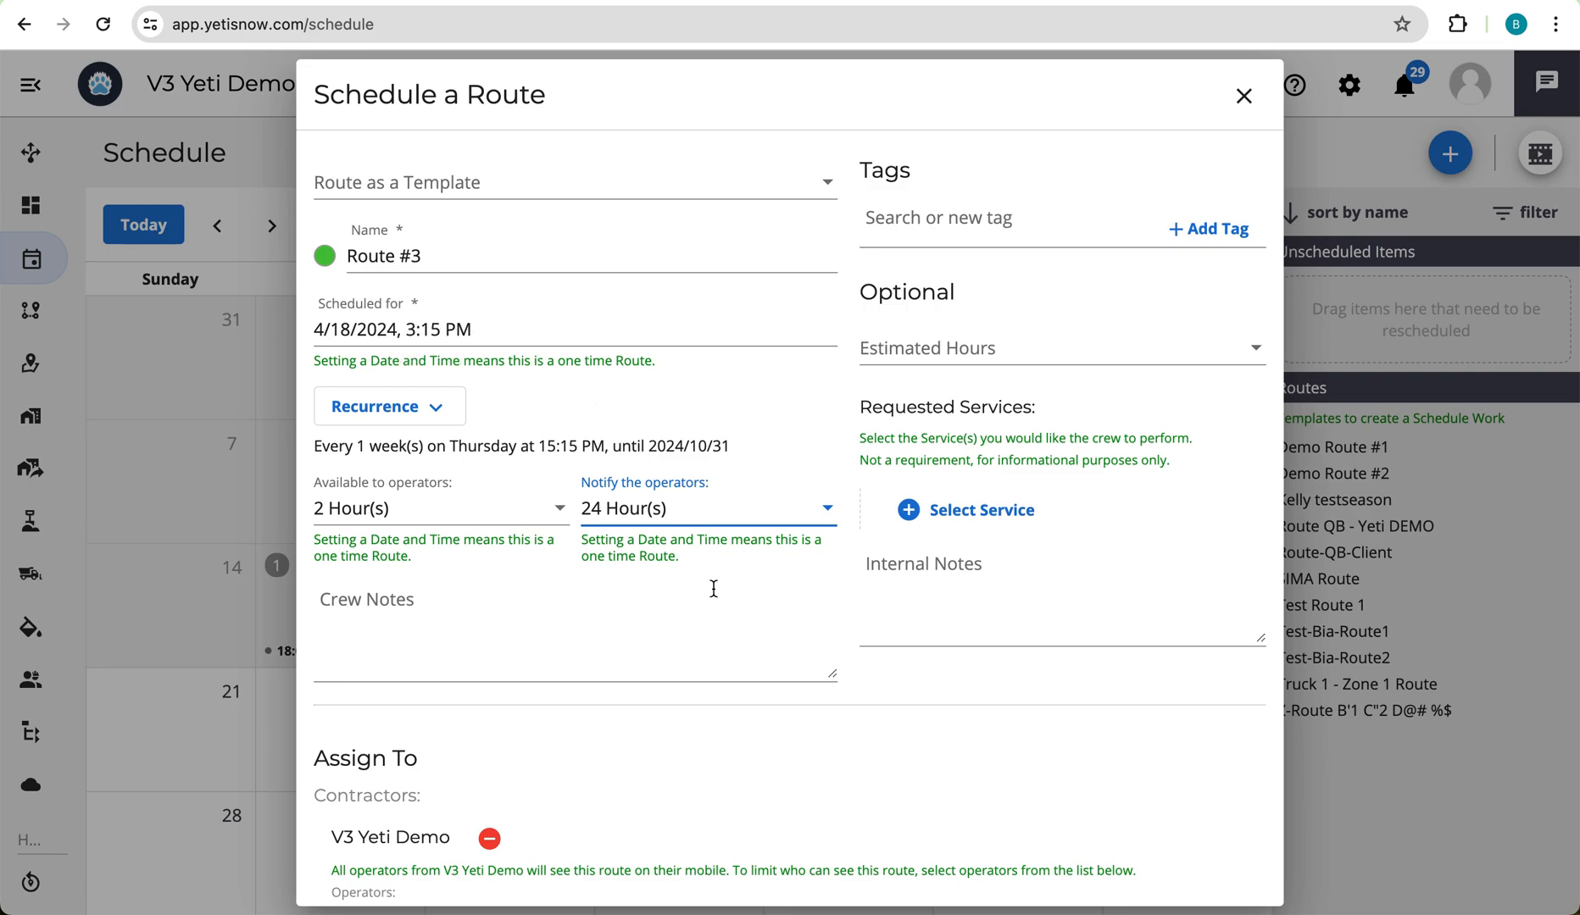
{"action": "scroll", "coordinate": [714, 588], "scroll_direction": "down", "scroll_amount": 4}
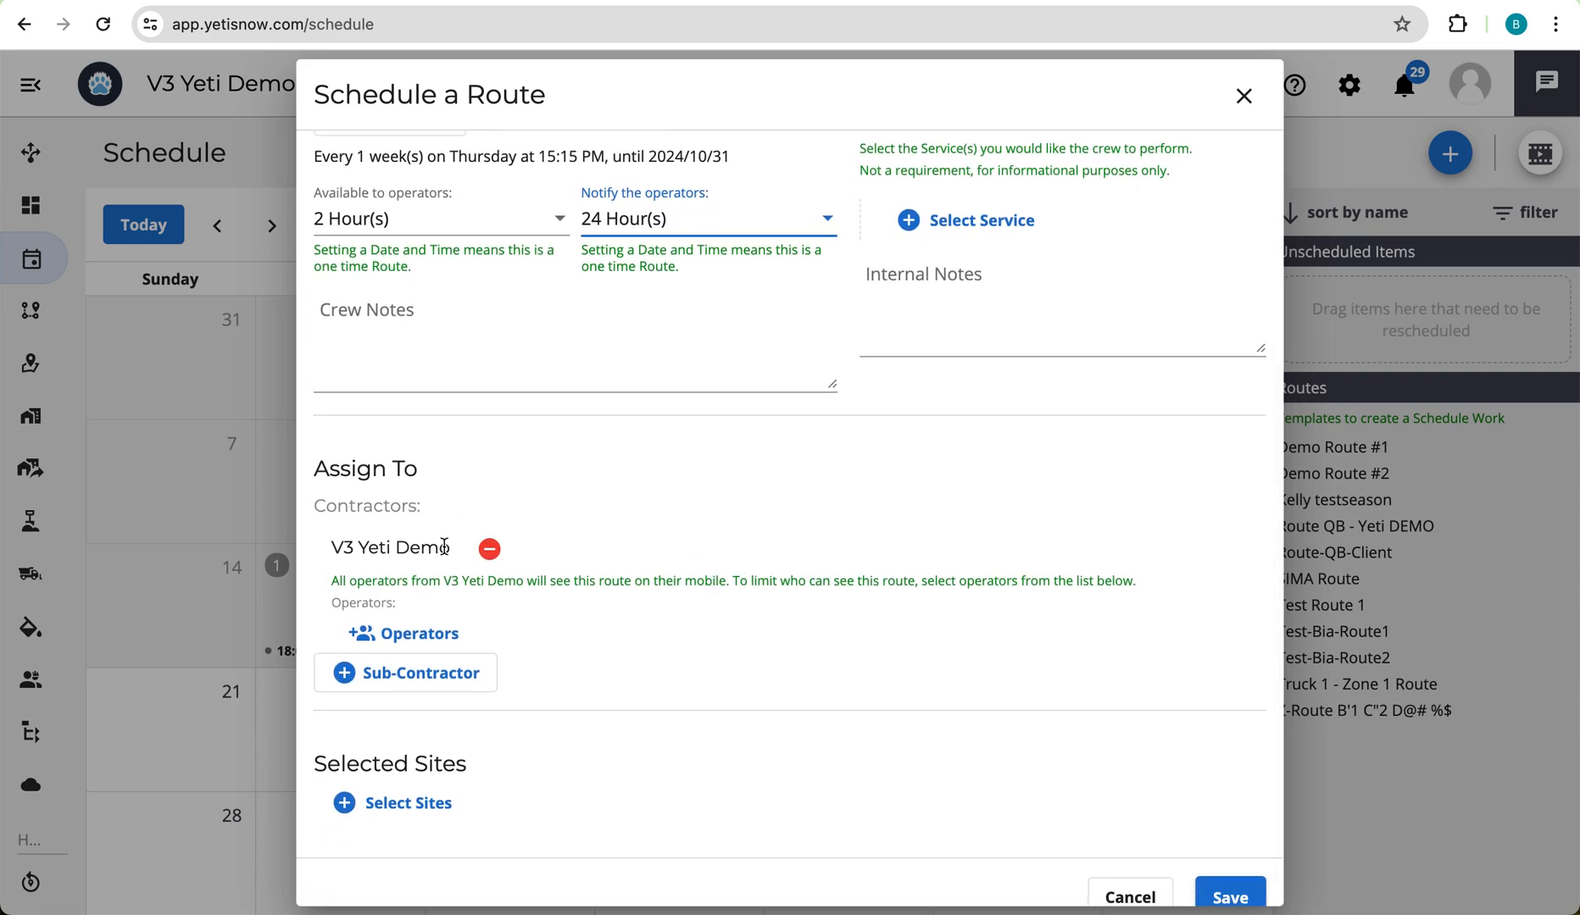
{"action": "left_click_drag", "start_coordinate": [333, 547], "coordinate": [452, 555]}
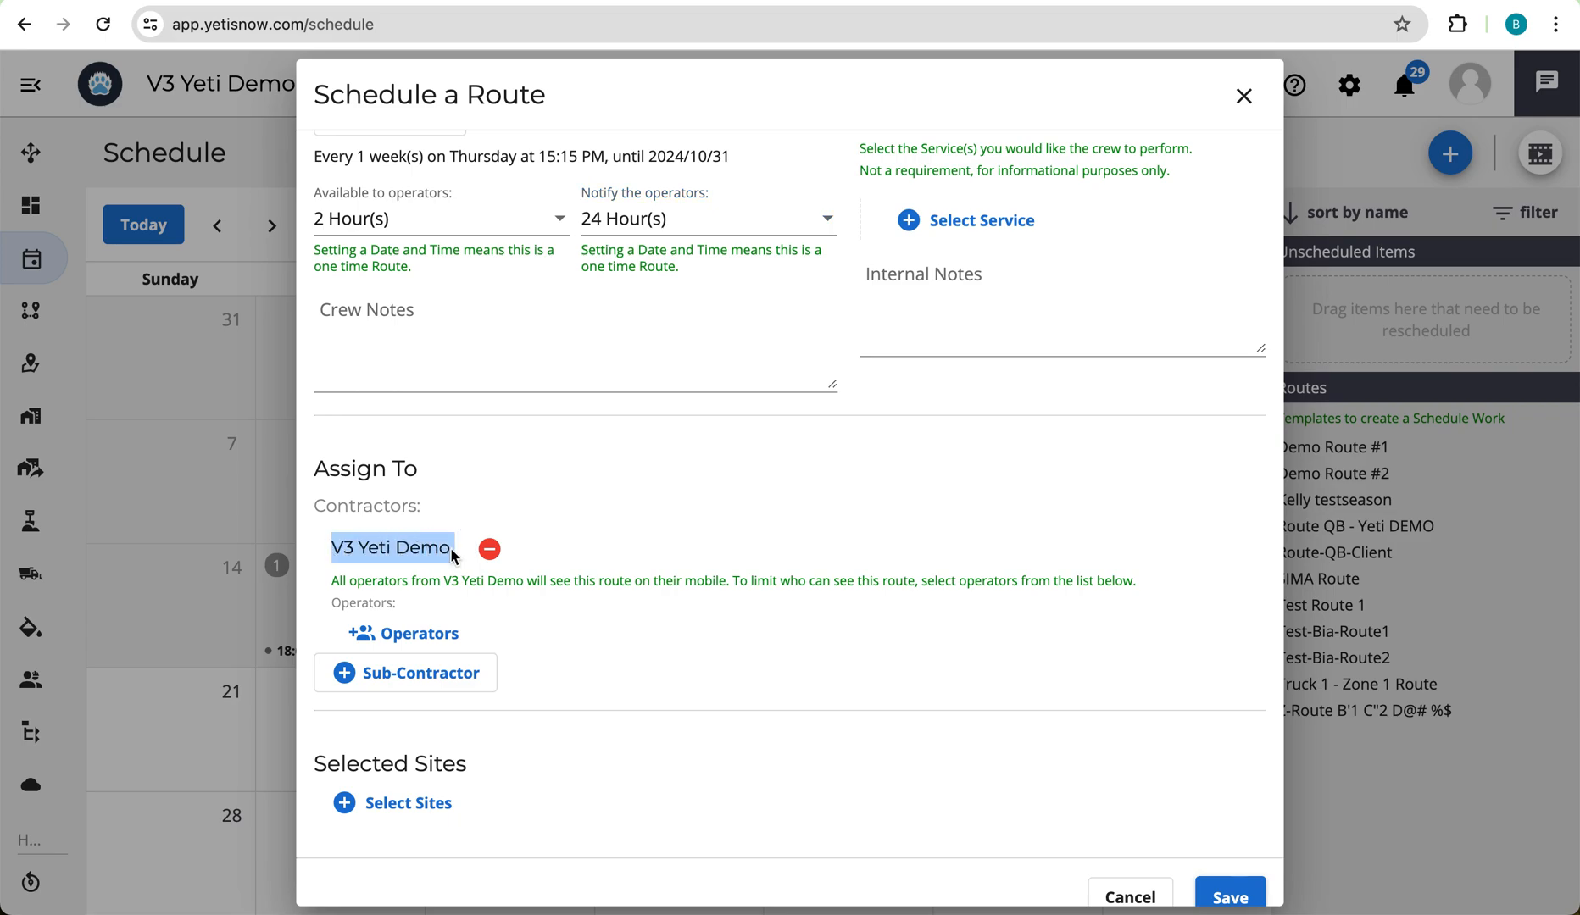
{"action": "left_click", "coordinate": [437, 676]}
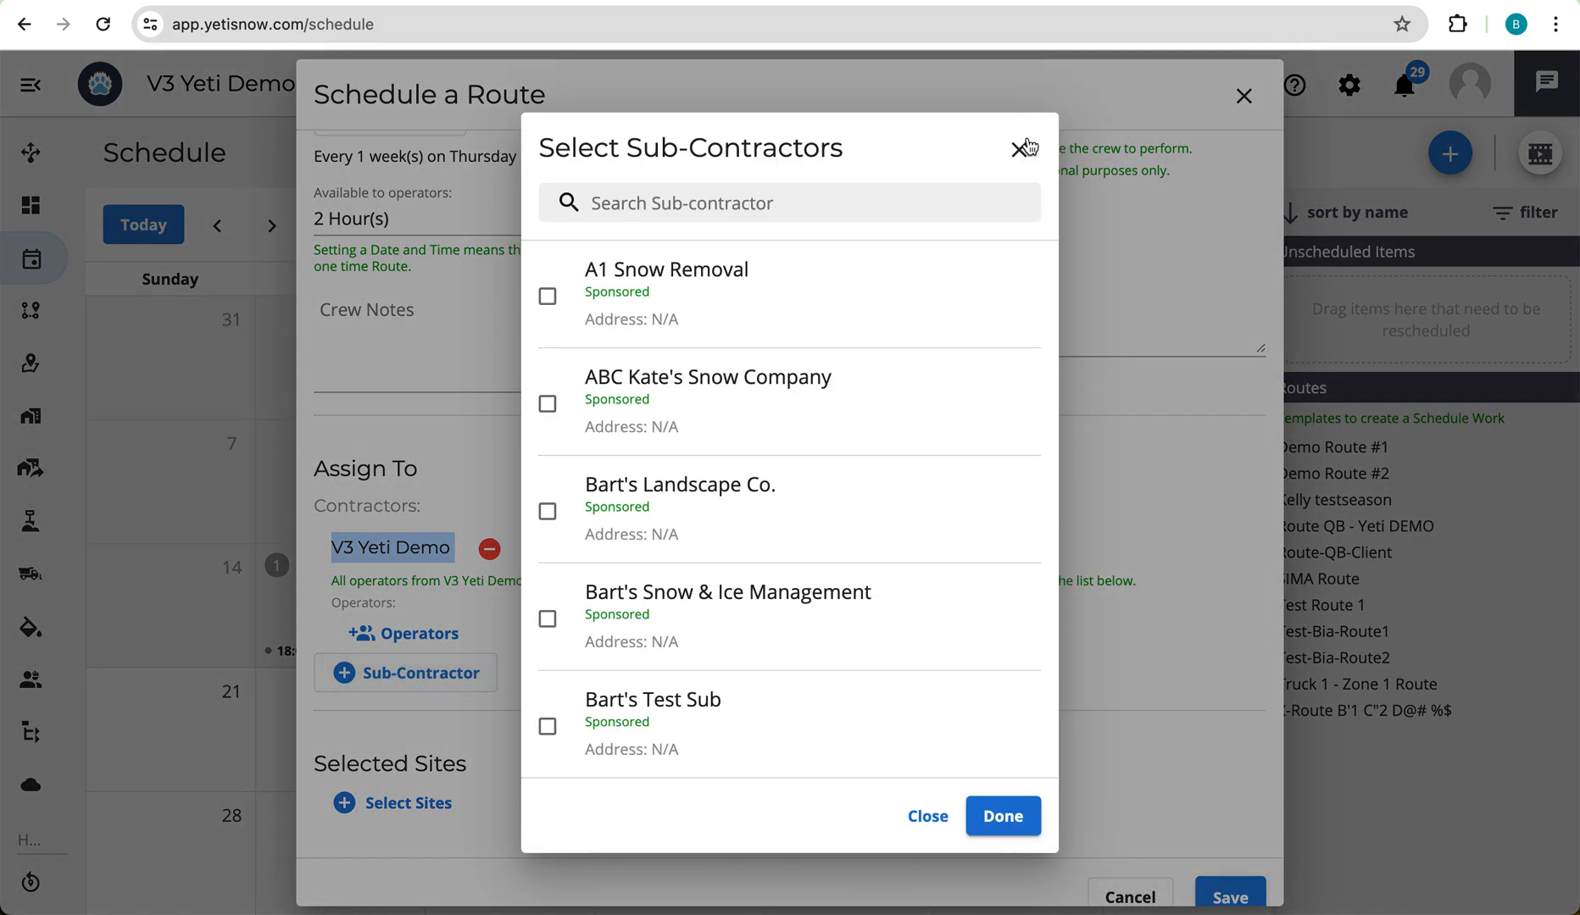
{"action": "left_click", "coordinate": [1023, 146]}
Assign the fourth operator in the list to the route under the V3 Yeti Demo contractor
{"action": "left_click", "coordinate": [428, 638]}
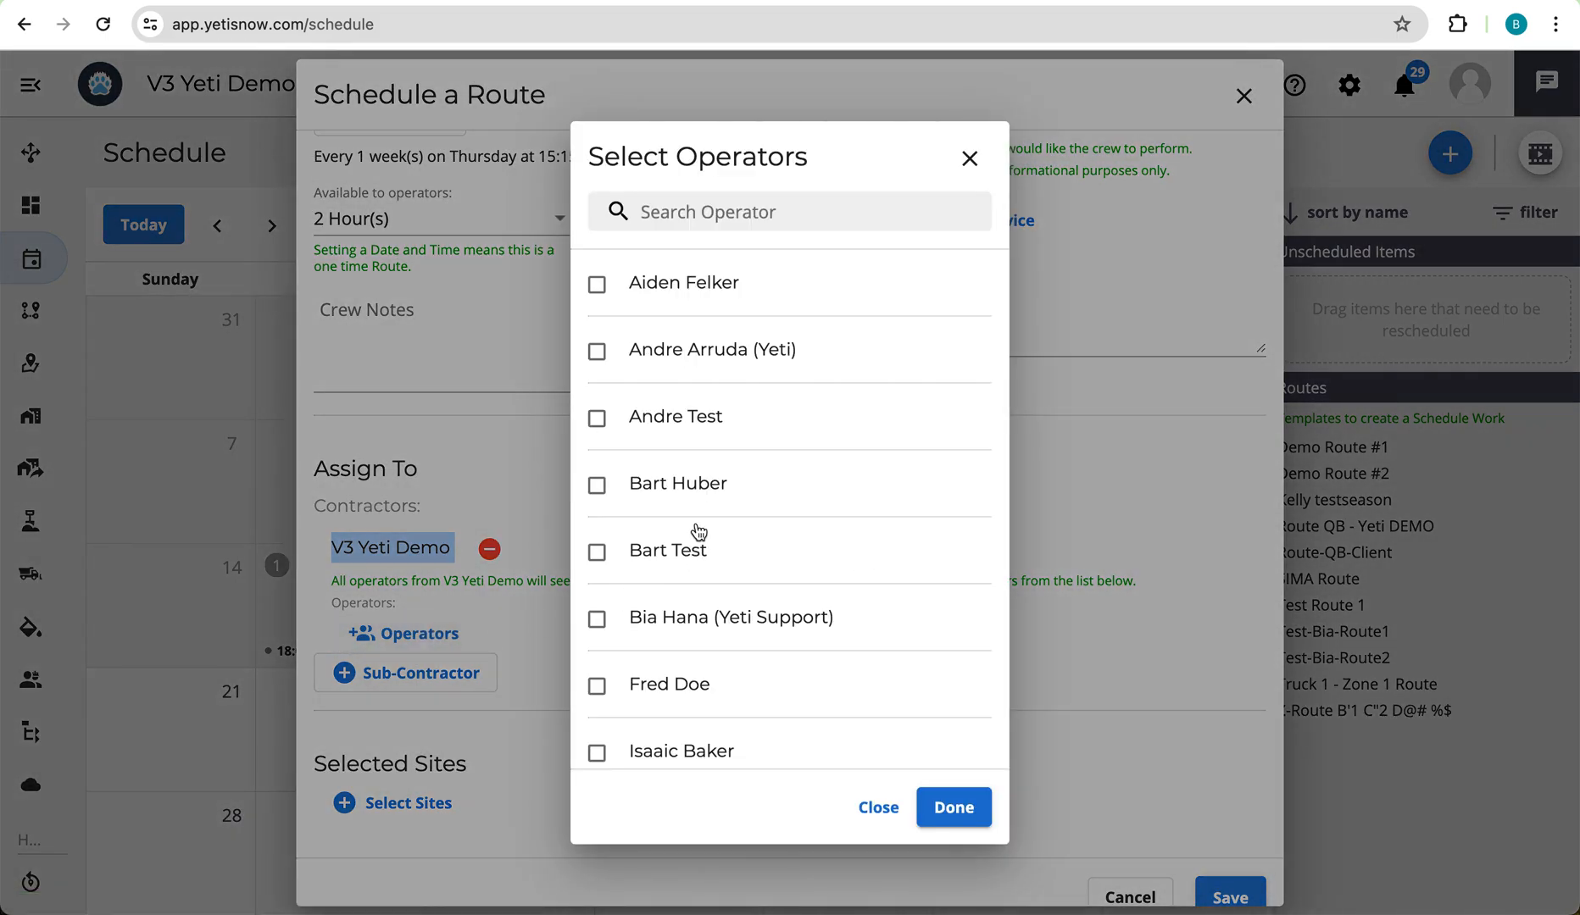
{"action": "left_click", "coordinate": [714, 490]}
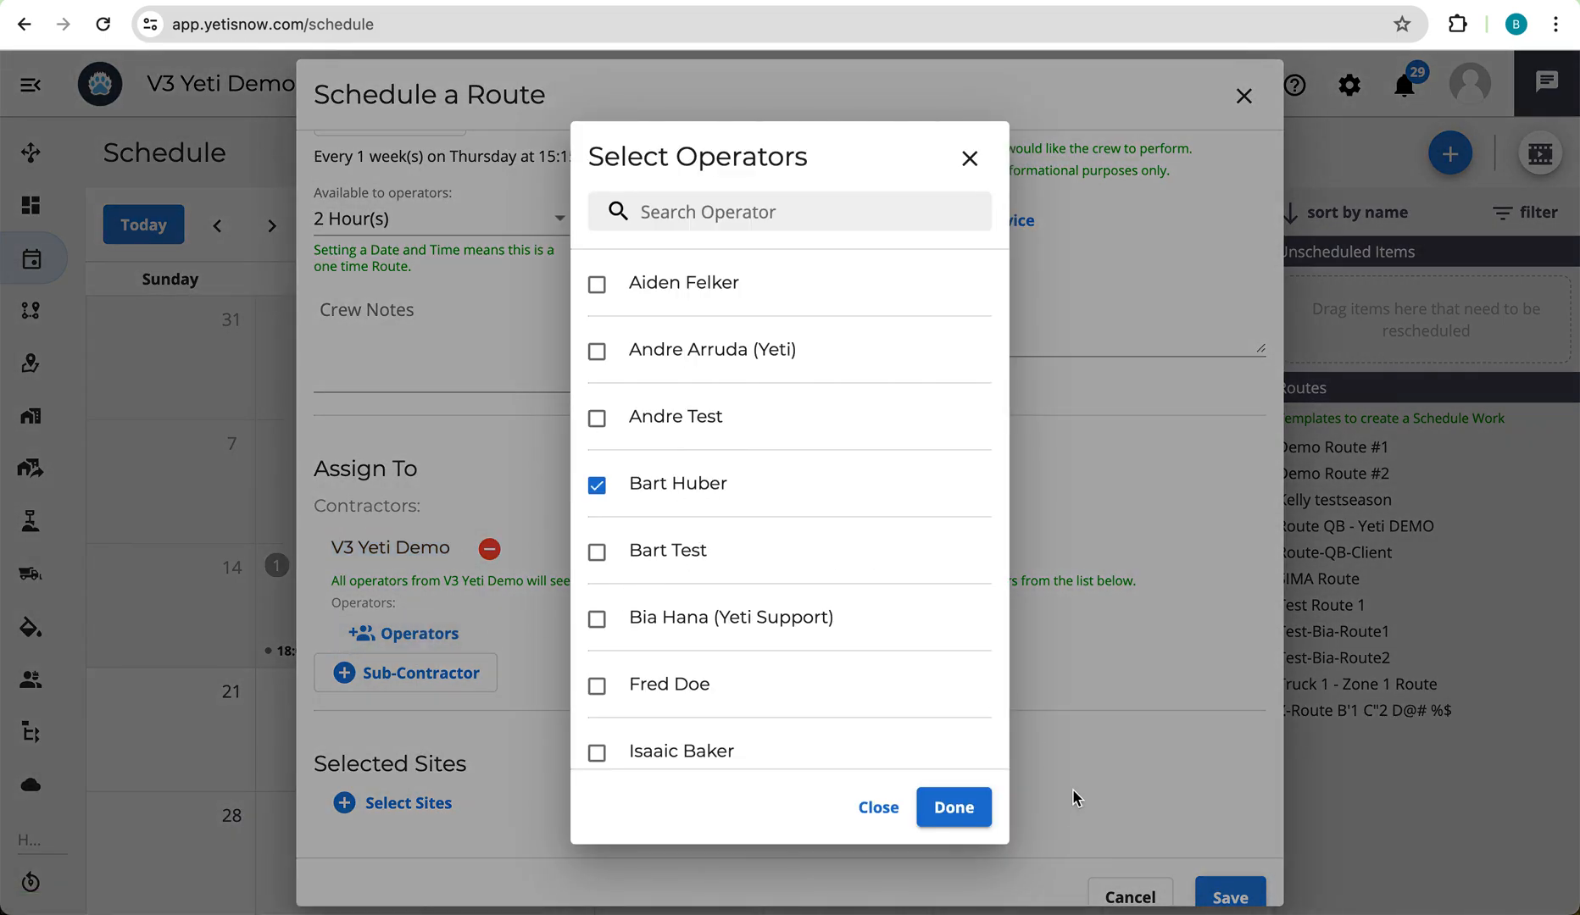
{"action": "left_click", "coordinate": [958, 807]}
Add the sites 1090 Springfield, ABC Site, Apple Barn1 and Burnaby City Hall to the route
{"action": "scroll", "coordinate": [789, 737], "scroll_direction": "down", "scroll_amount": 1}
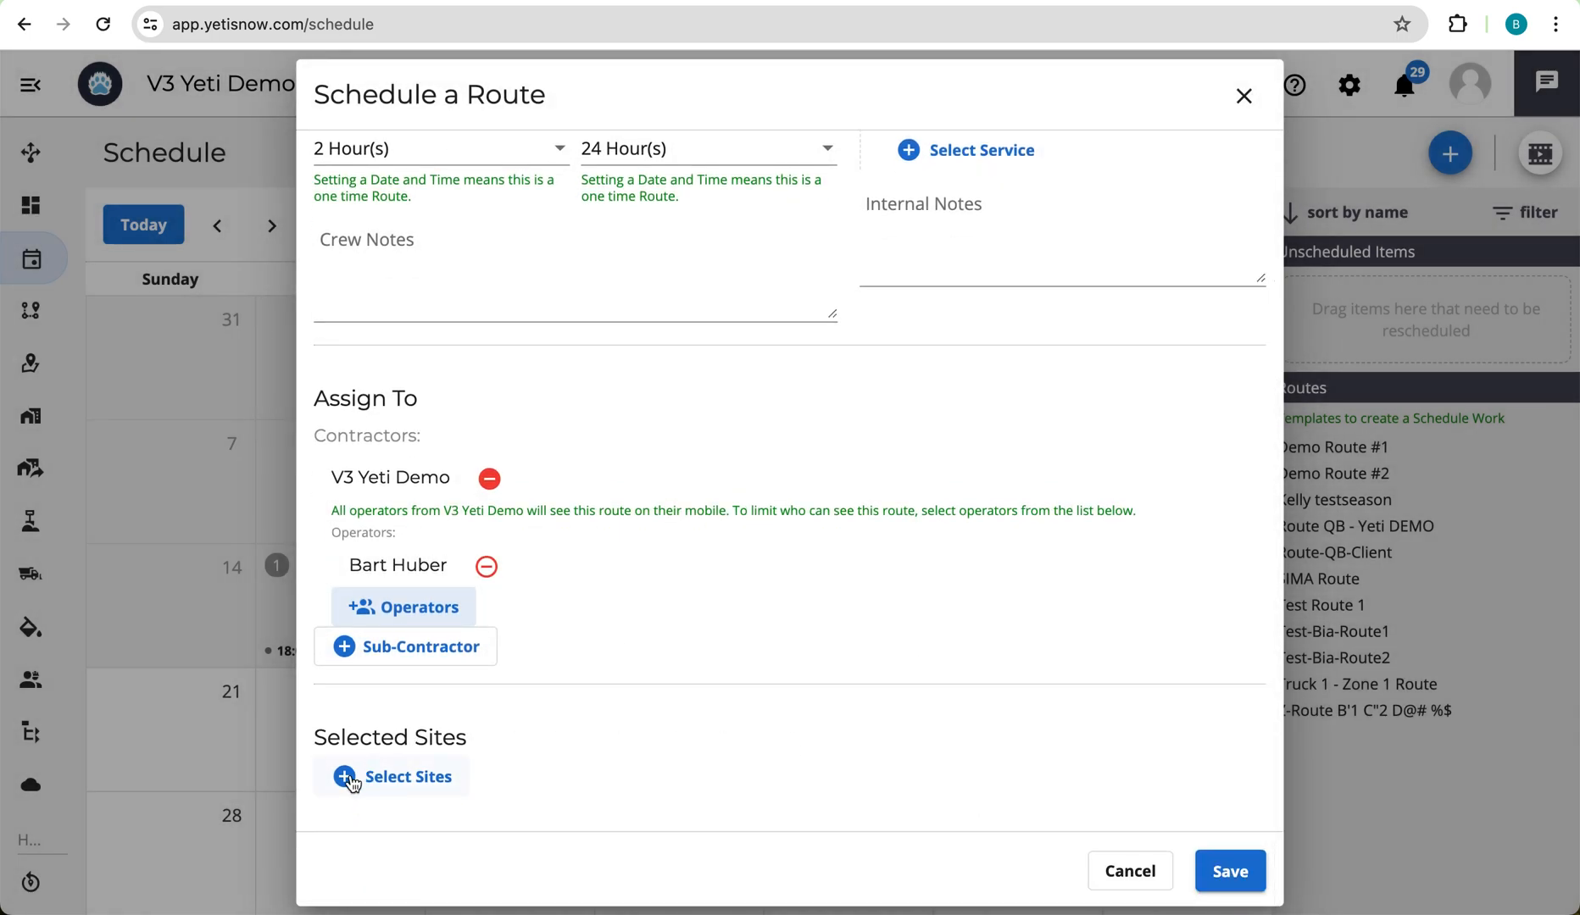
{"action": "left_click", "coordinate": [358, 776]}
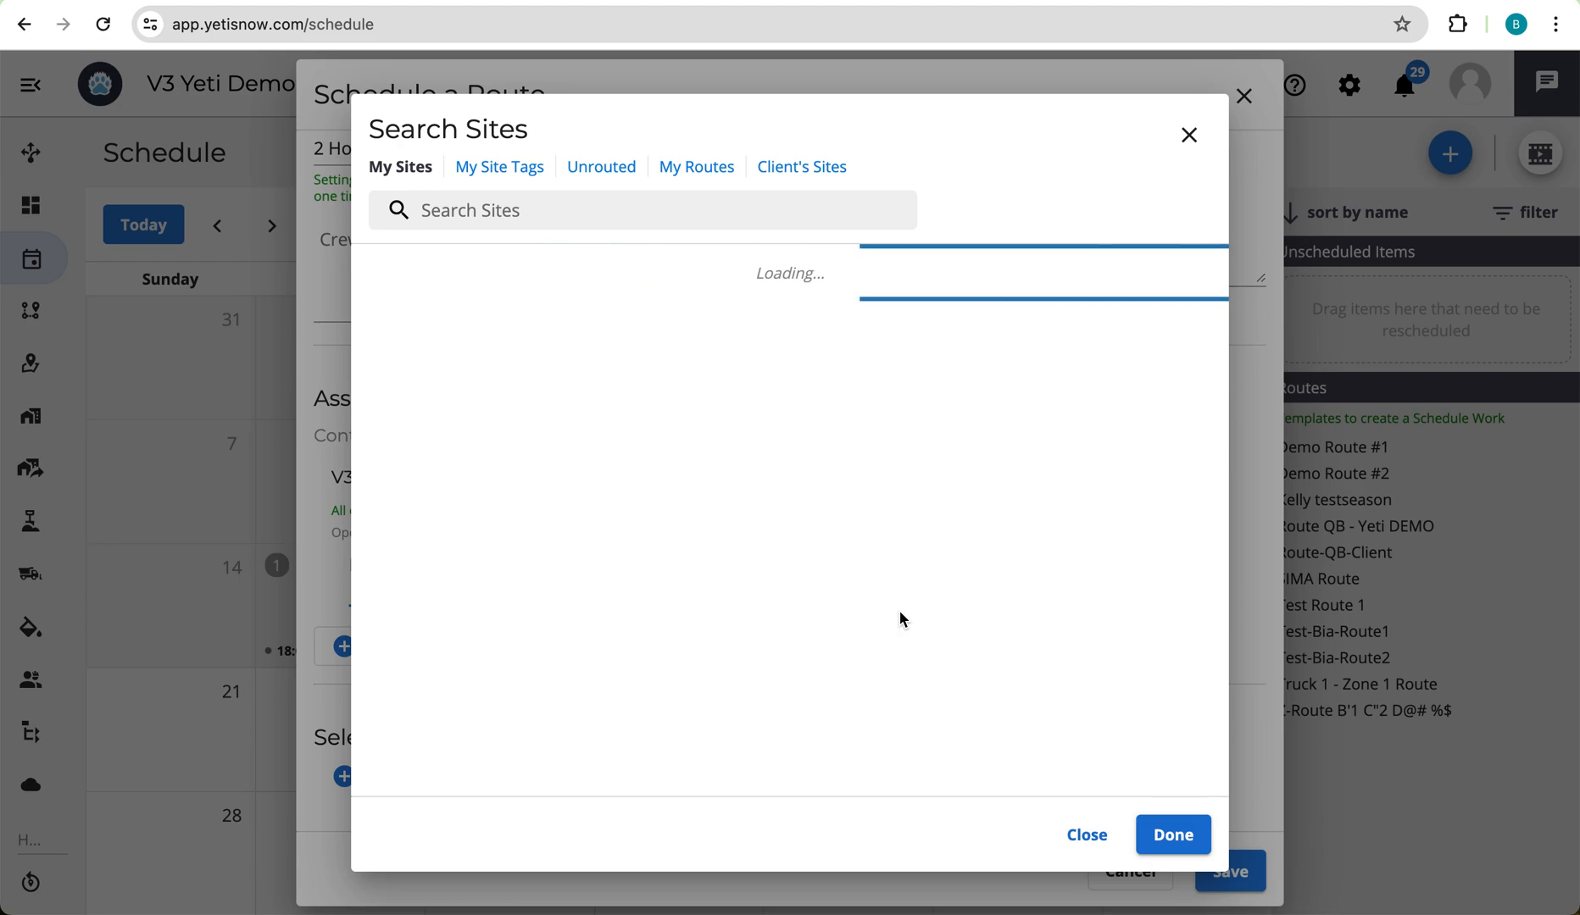
{"action": "left_click", "coordinate": [687, 387]}
{"action": "left_click", "coordinate": [637, 624]}
{"action": "scroll", "coordinate": [636, 628], "scroll_direction": "down", "scroll_amount": 3}
{"action": "left_click", "coordinate": [630, 669]}
{"action": "scroll", "coordinate": [630, 670], "scroll_direction": "down", "scroll_amount": 3}
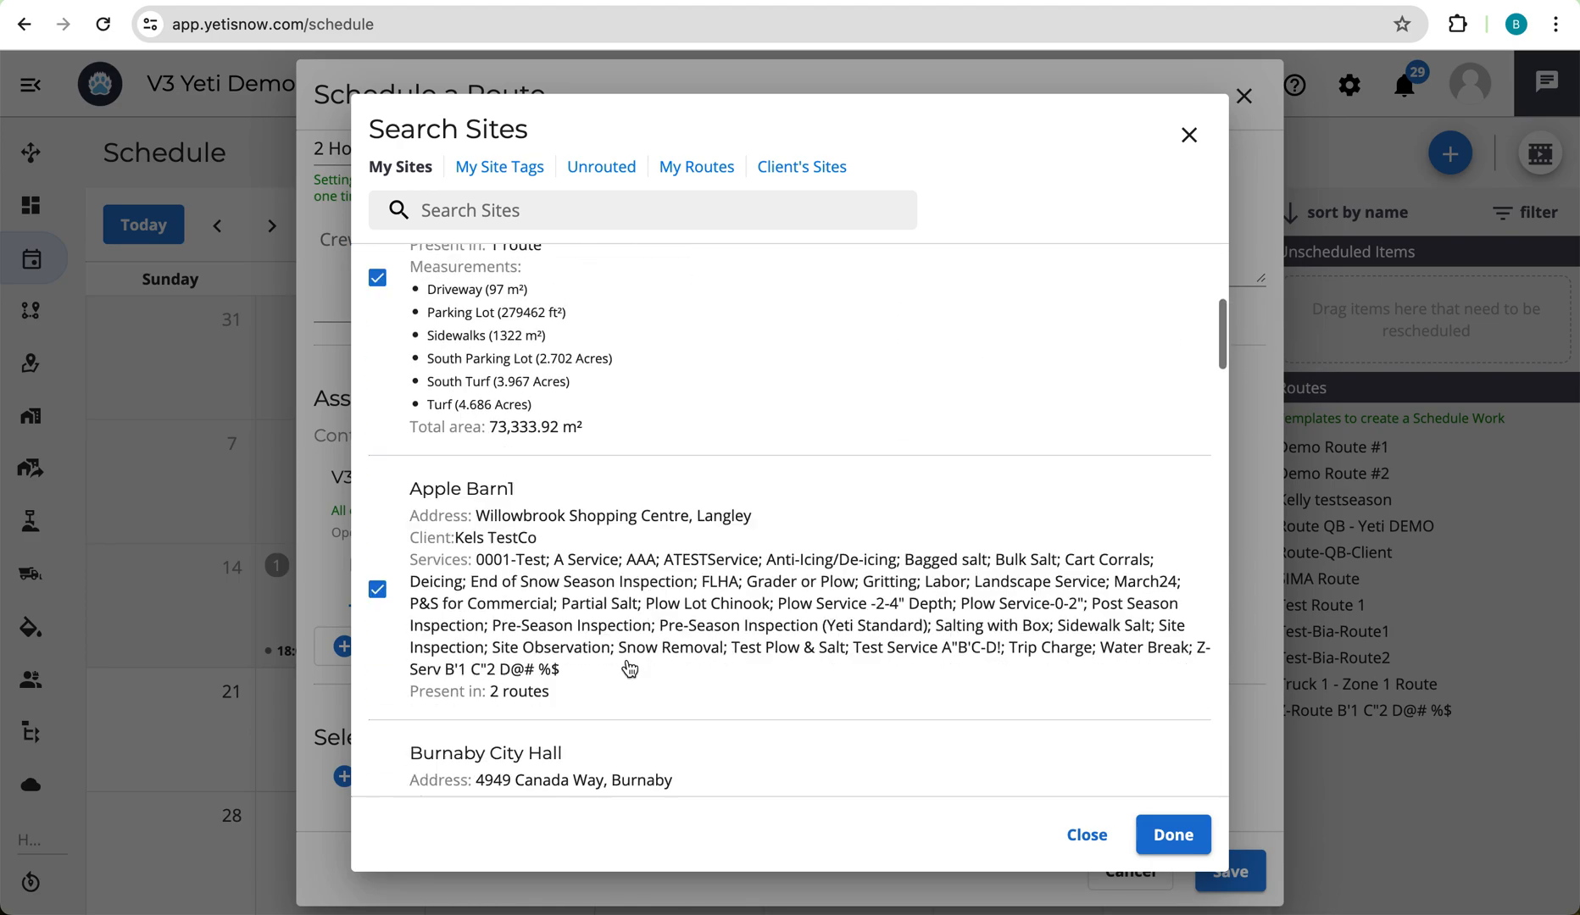
{"action": "left_click", "coordinate": [568, 661]}
{"action": "left_click", "coordinate": [1173, 835]}
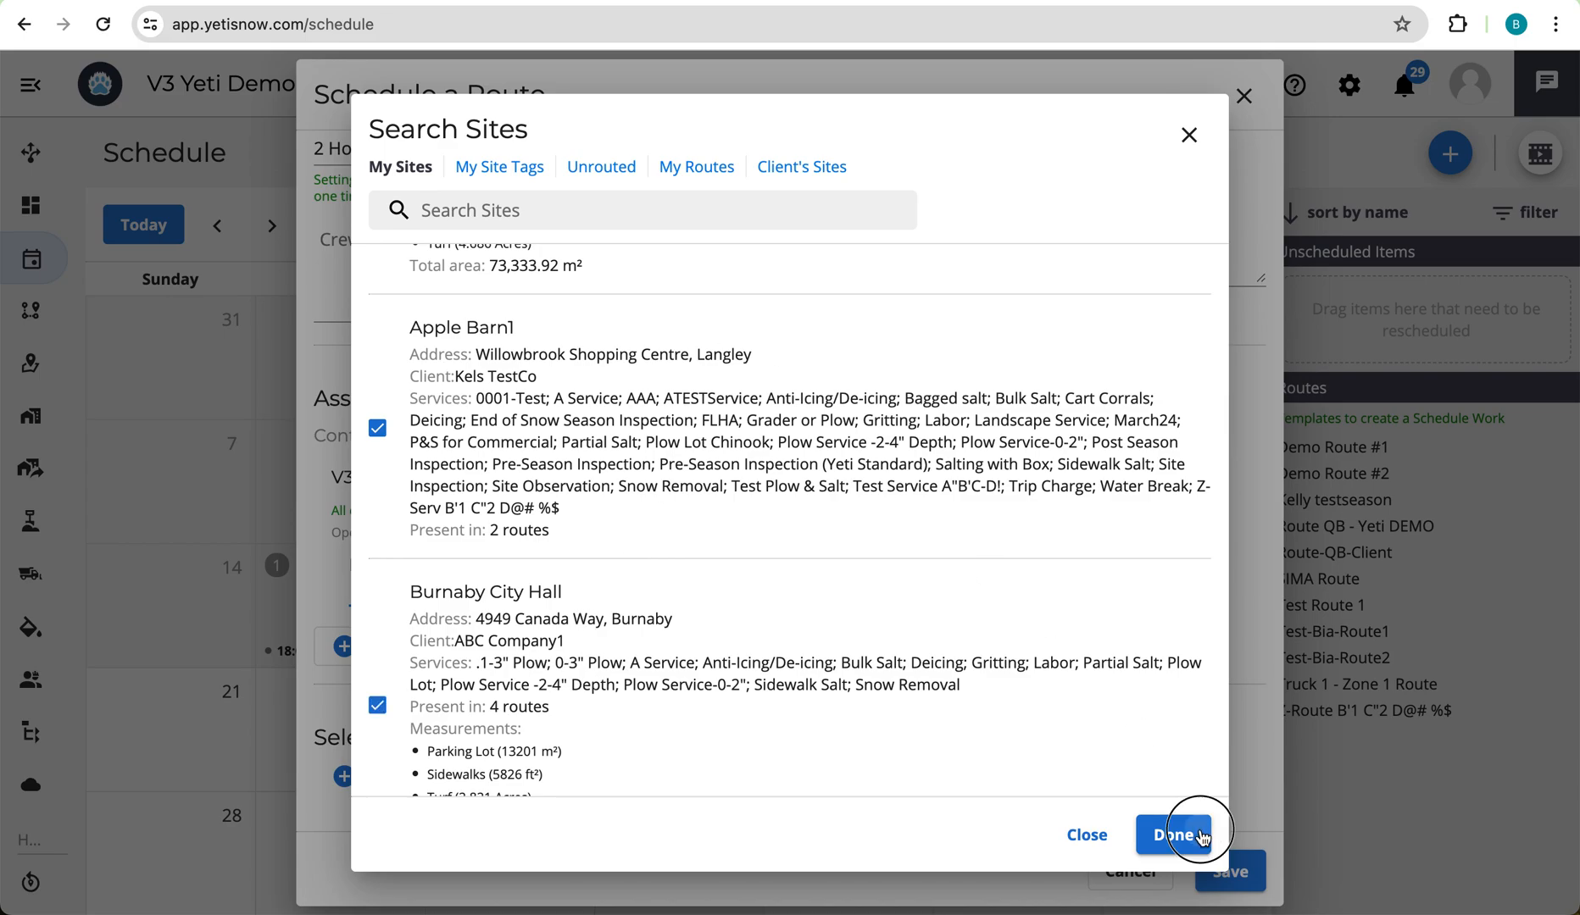
Review the selected sites, their measurement summary and the route map
{"action": "scroll", "coordinate": [1144, 623], "scroll_direction": "down", "scroll_amount": 10}
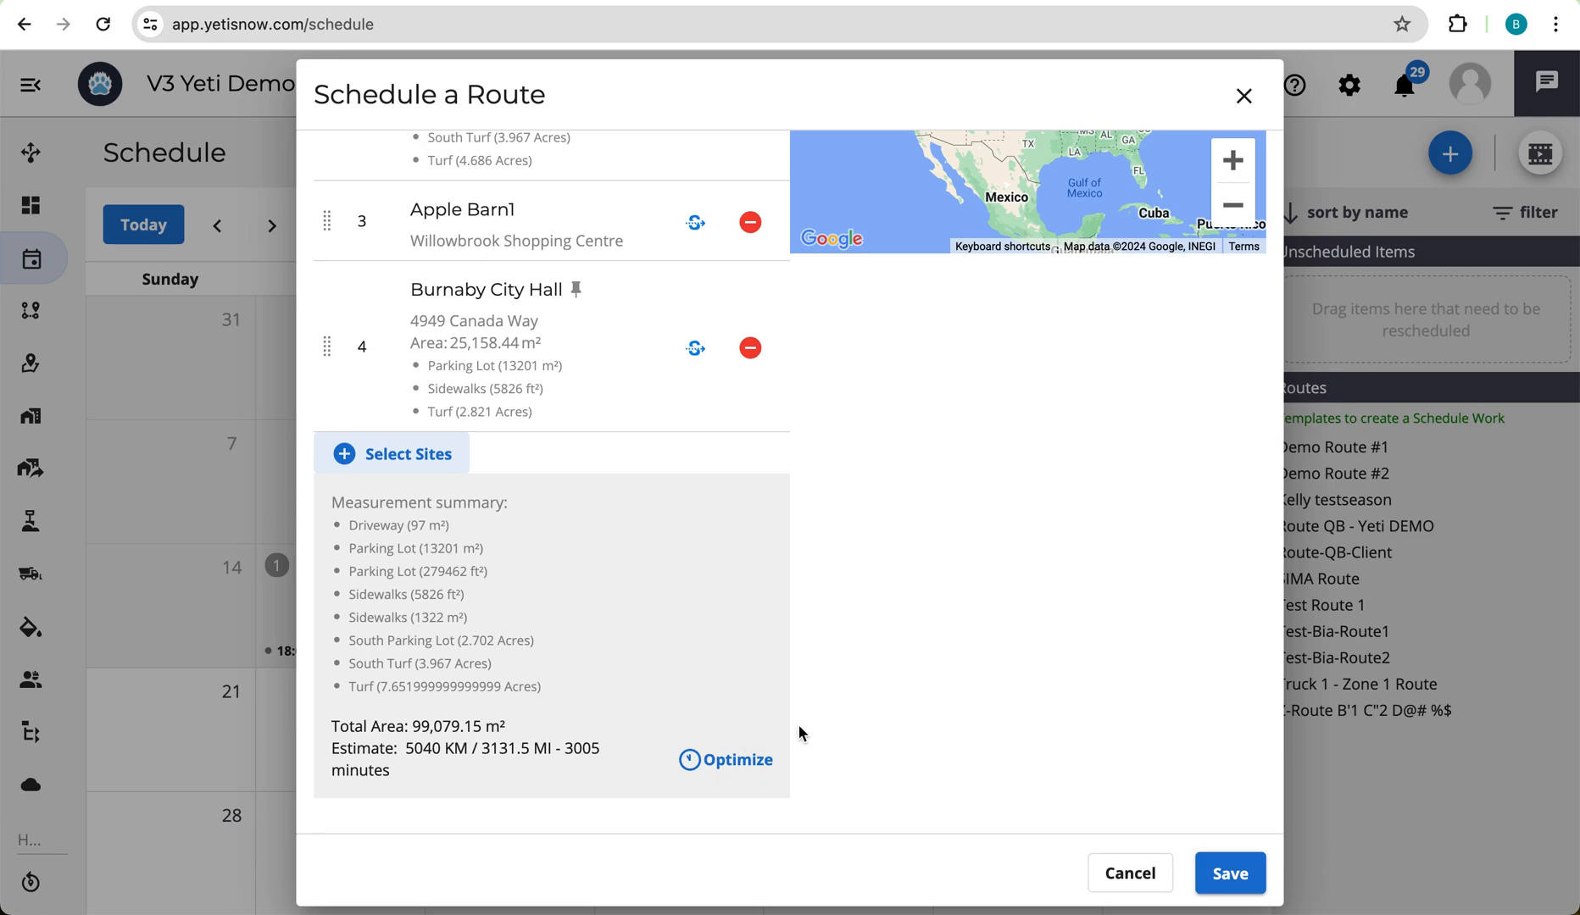
{"action": "scroll", "coordinate": [807, 660], "scroll_direction": "up", "scroll_amount": 3}
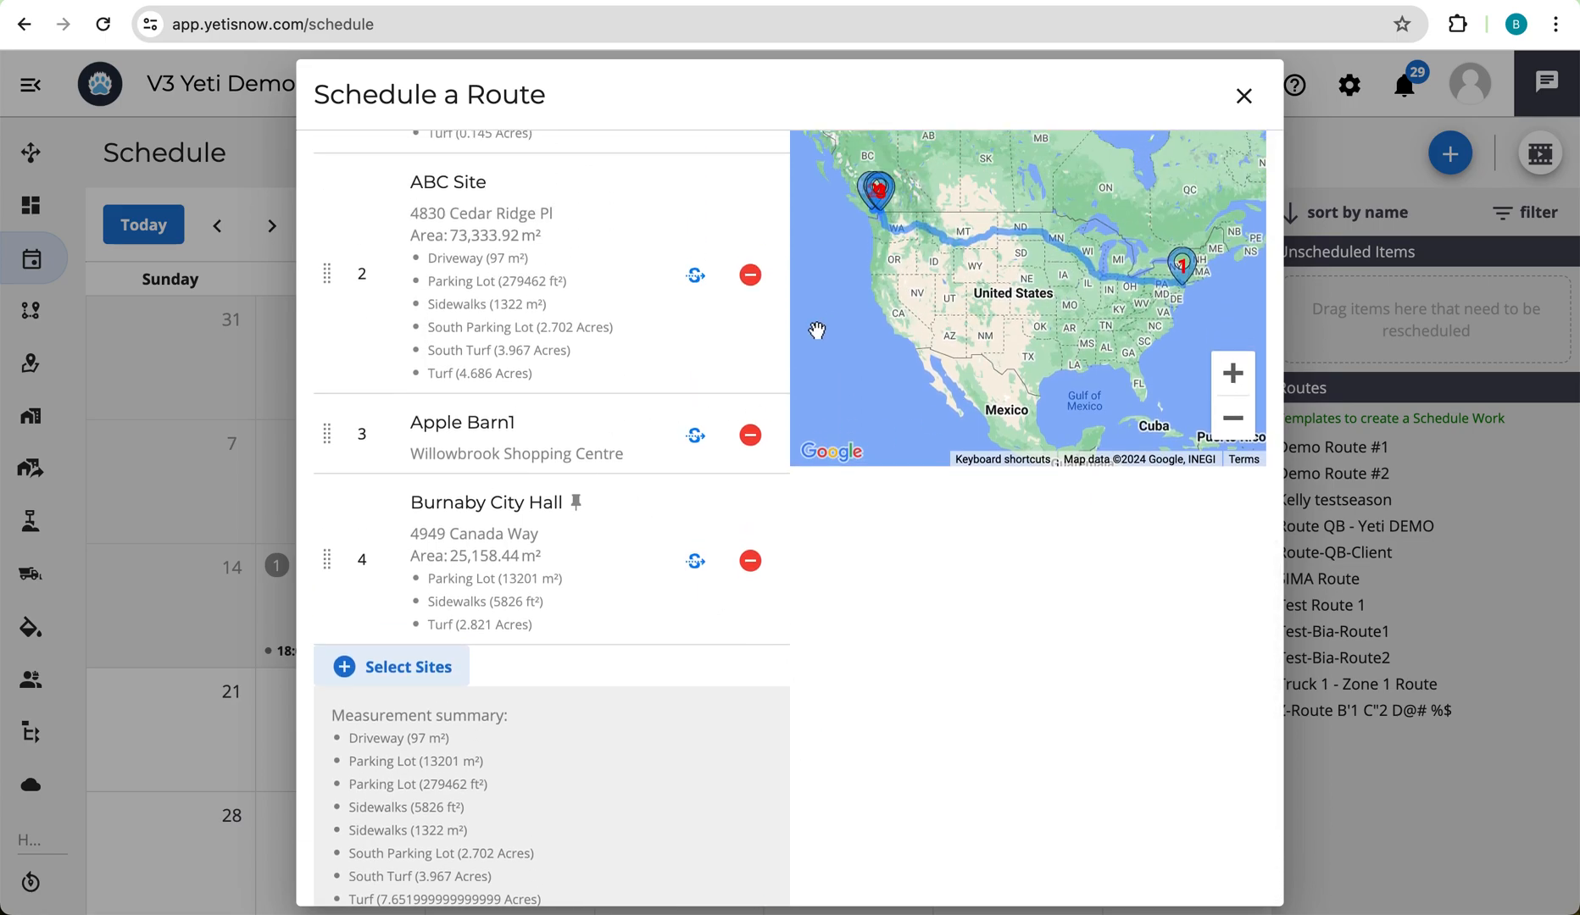
{"action": "scroll", "coordinate": [717, 269], "scroll_direction": "up", "scroll_amount": 8}
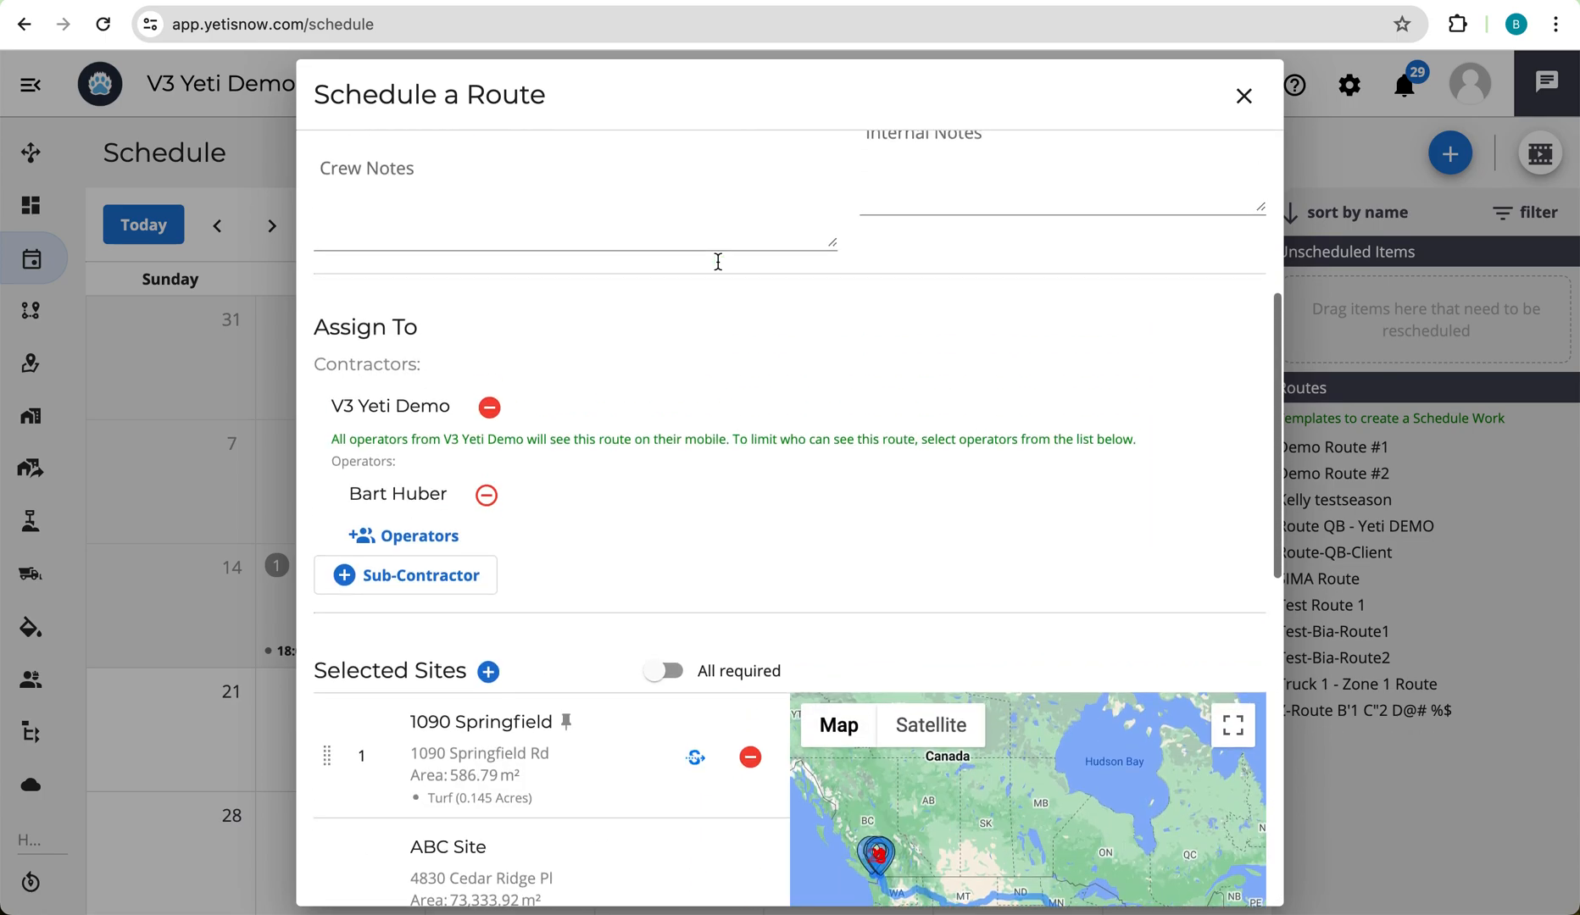
{"action": "scroll", "coordinate": [718, 262], "scroll_direction": "down", "scroll_amount": 1}
{"action": "scroll", "coordinate": [718, 262], "scroll_direction": "down", "scroll_amount": 3}
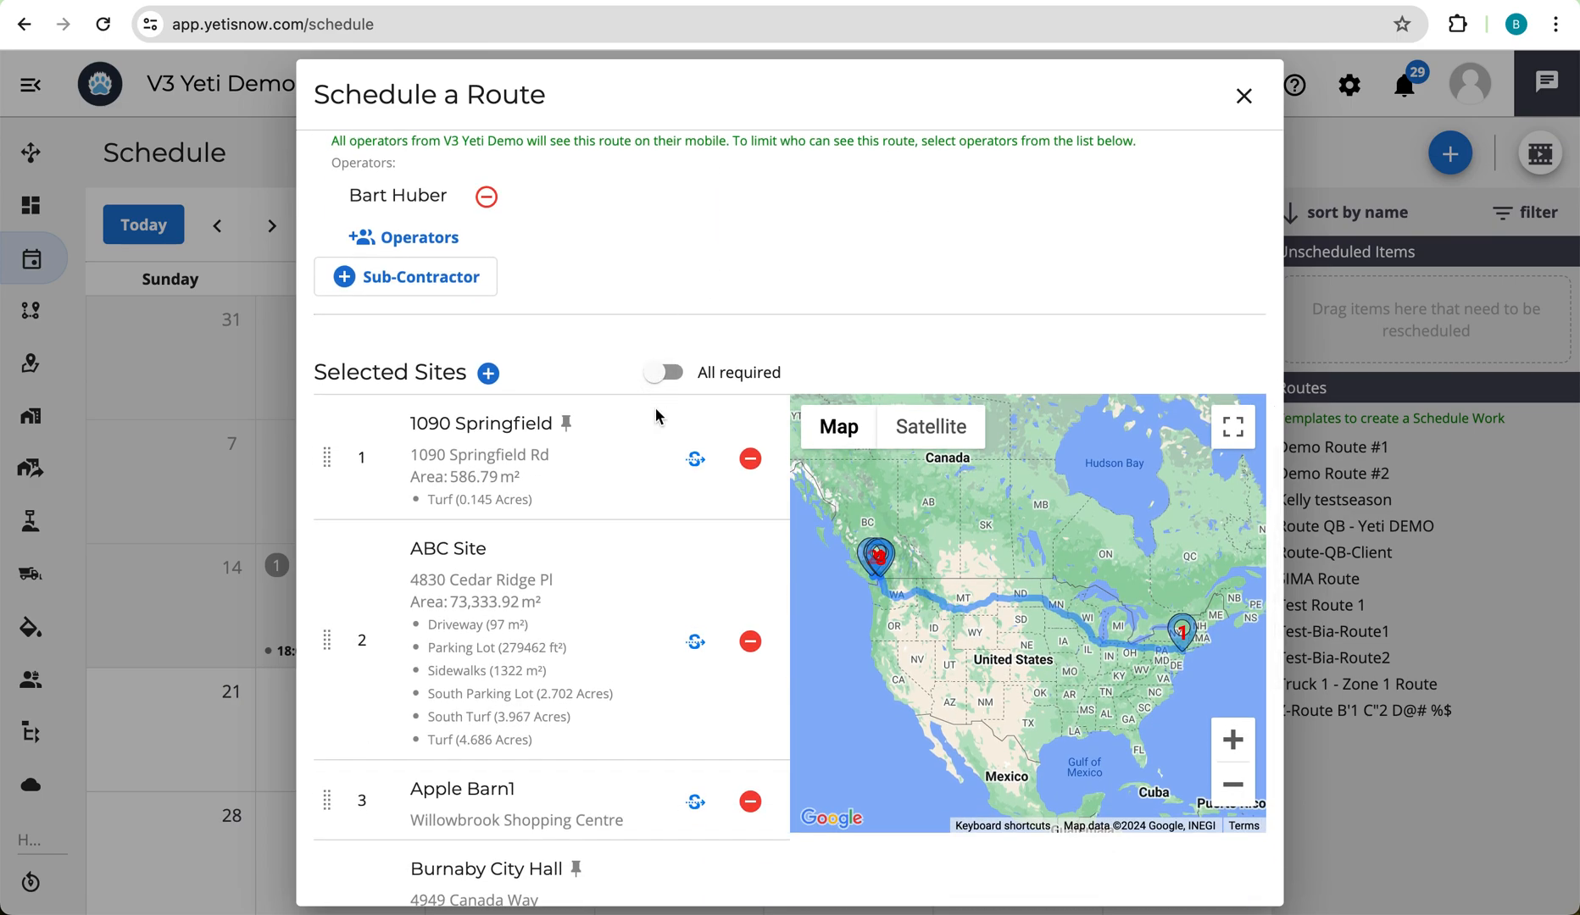
Try the All required option on the selected sites, switching it on and back off
{"action": "scroll", "coordinate": [656, 408], "scroll_direction": "down", "scroll_amount": 1}
{"action": "left_click", "coordinate": [663, 314]}
{"action": "scroll", "coordinate": [635, 492], "scroll_direction": "down", "scroll_amount": 1}
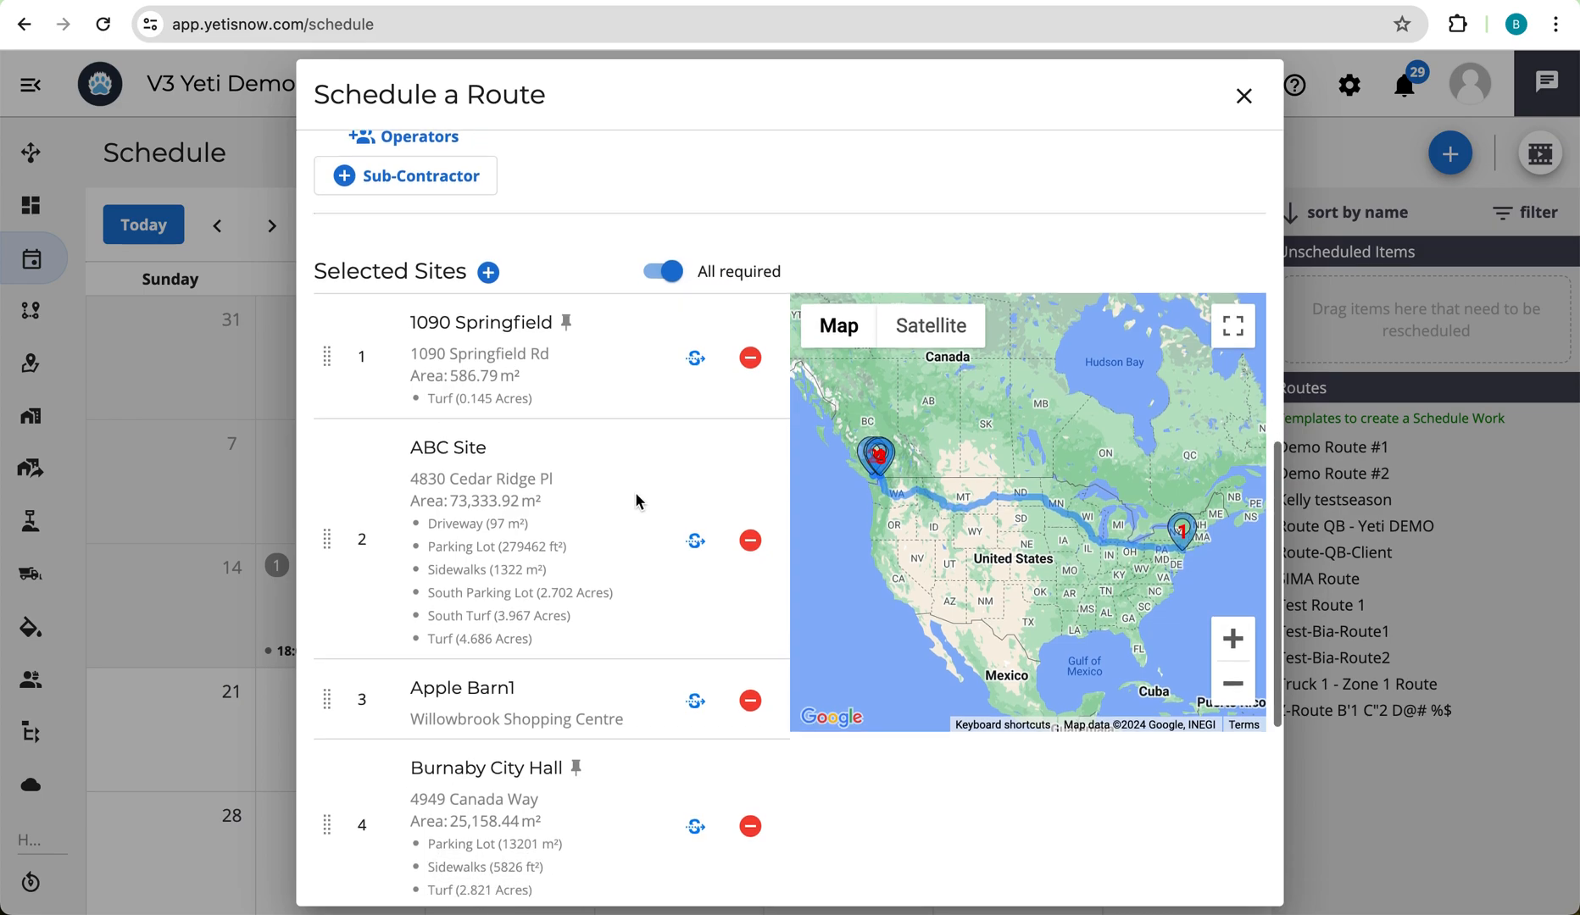
{"action": "scroll", "coordinate": [635, 492], "scroll_direction": "down", "scroll_amount": 2}
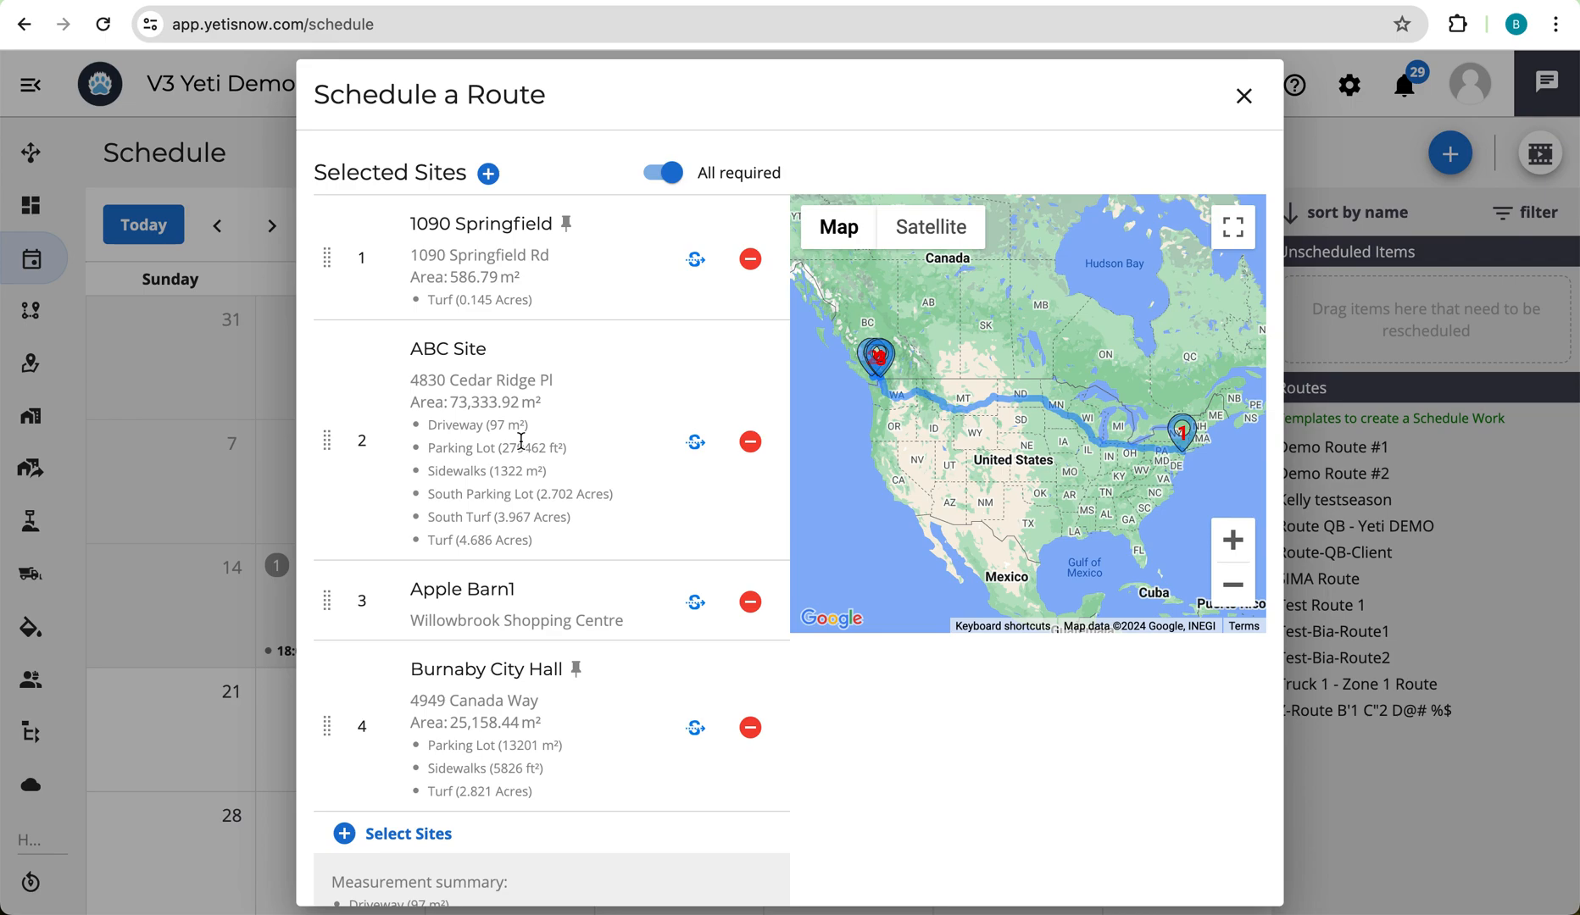
{"action": "left_click", "coordinate": [663, 174]}
Save Route #3 to the schedule calendar
{"action": "scroll", "coordinate": [536, 578], "scroll_direction": "down", "scroll_amount": 5}
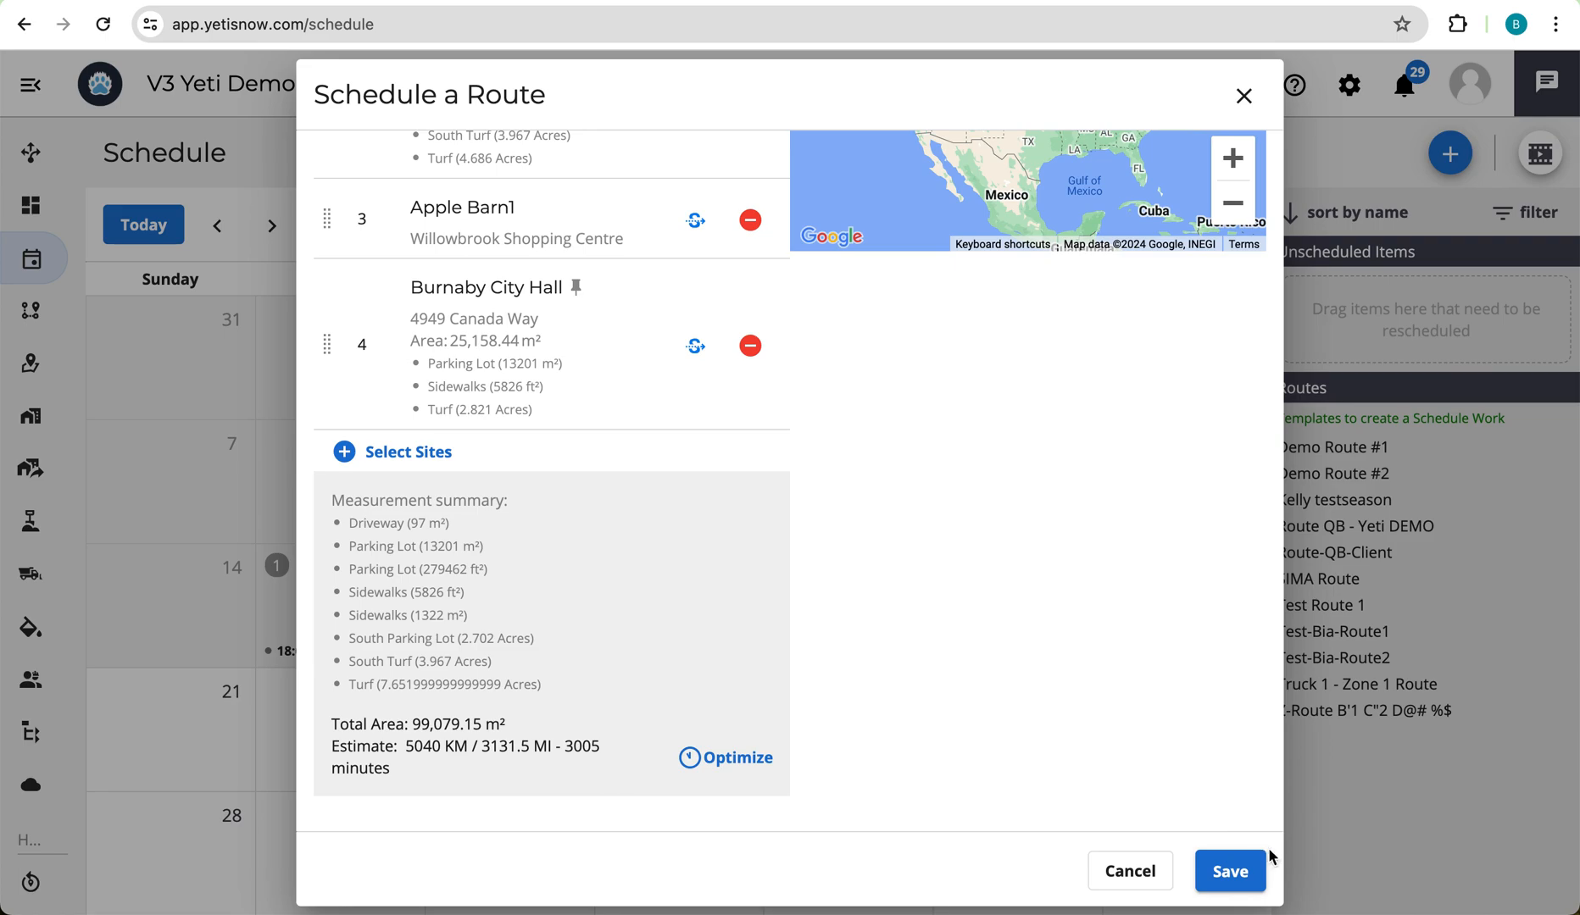
{"action": "left_click", "coordinate": [1234, 873]}
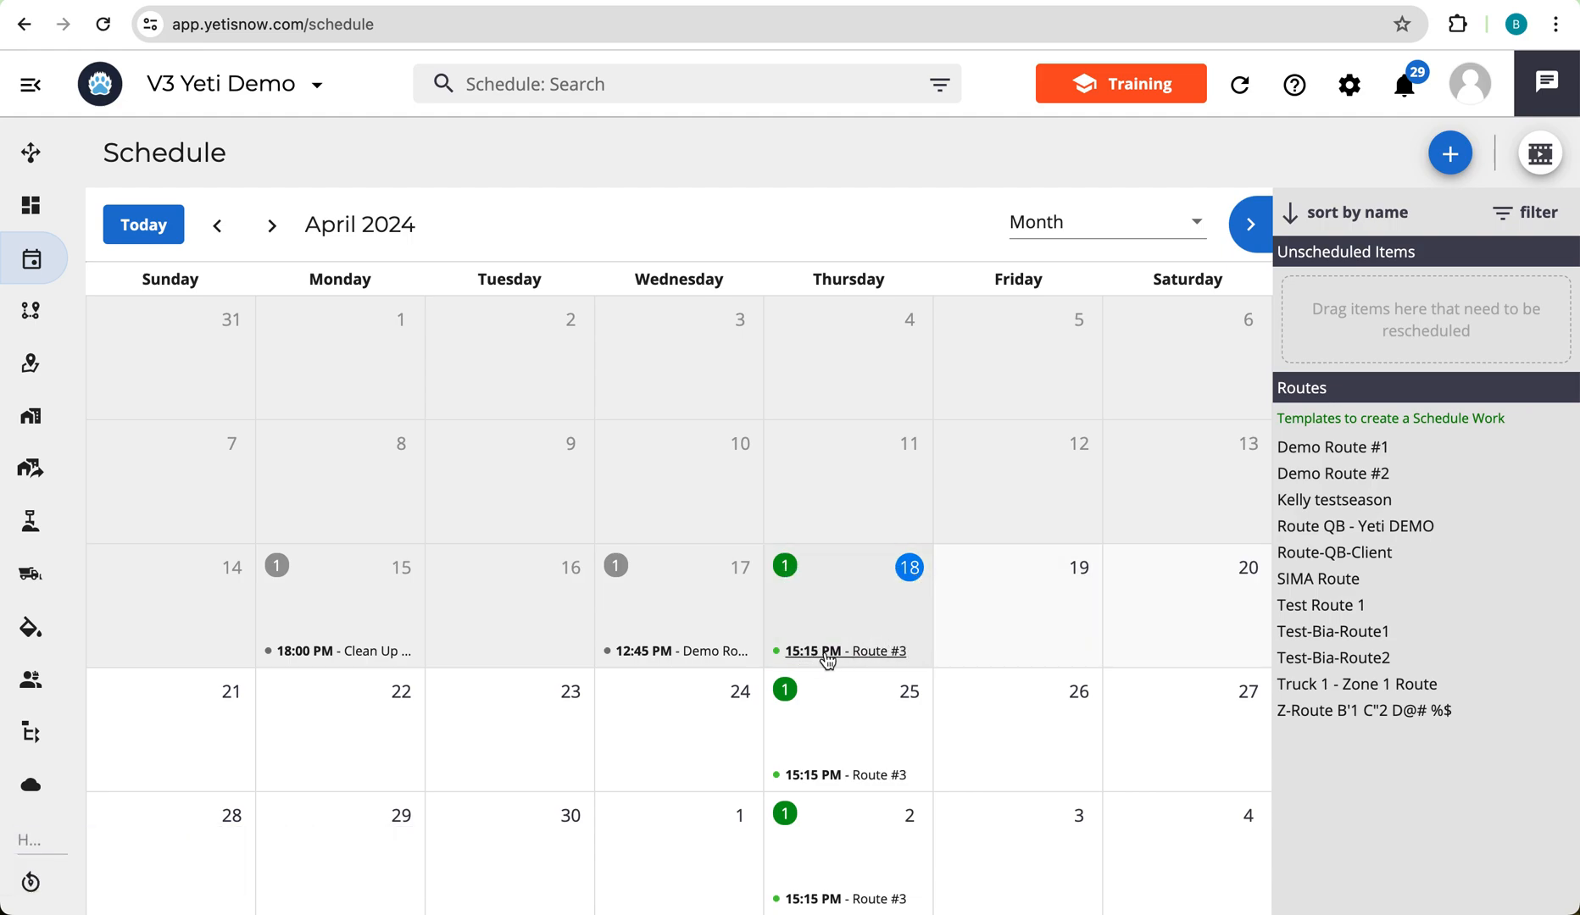
{"action": "scroll", "coordinate": [900, 779], "scroll_direction": "down", "scroll_amount": 1}
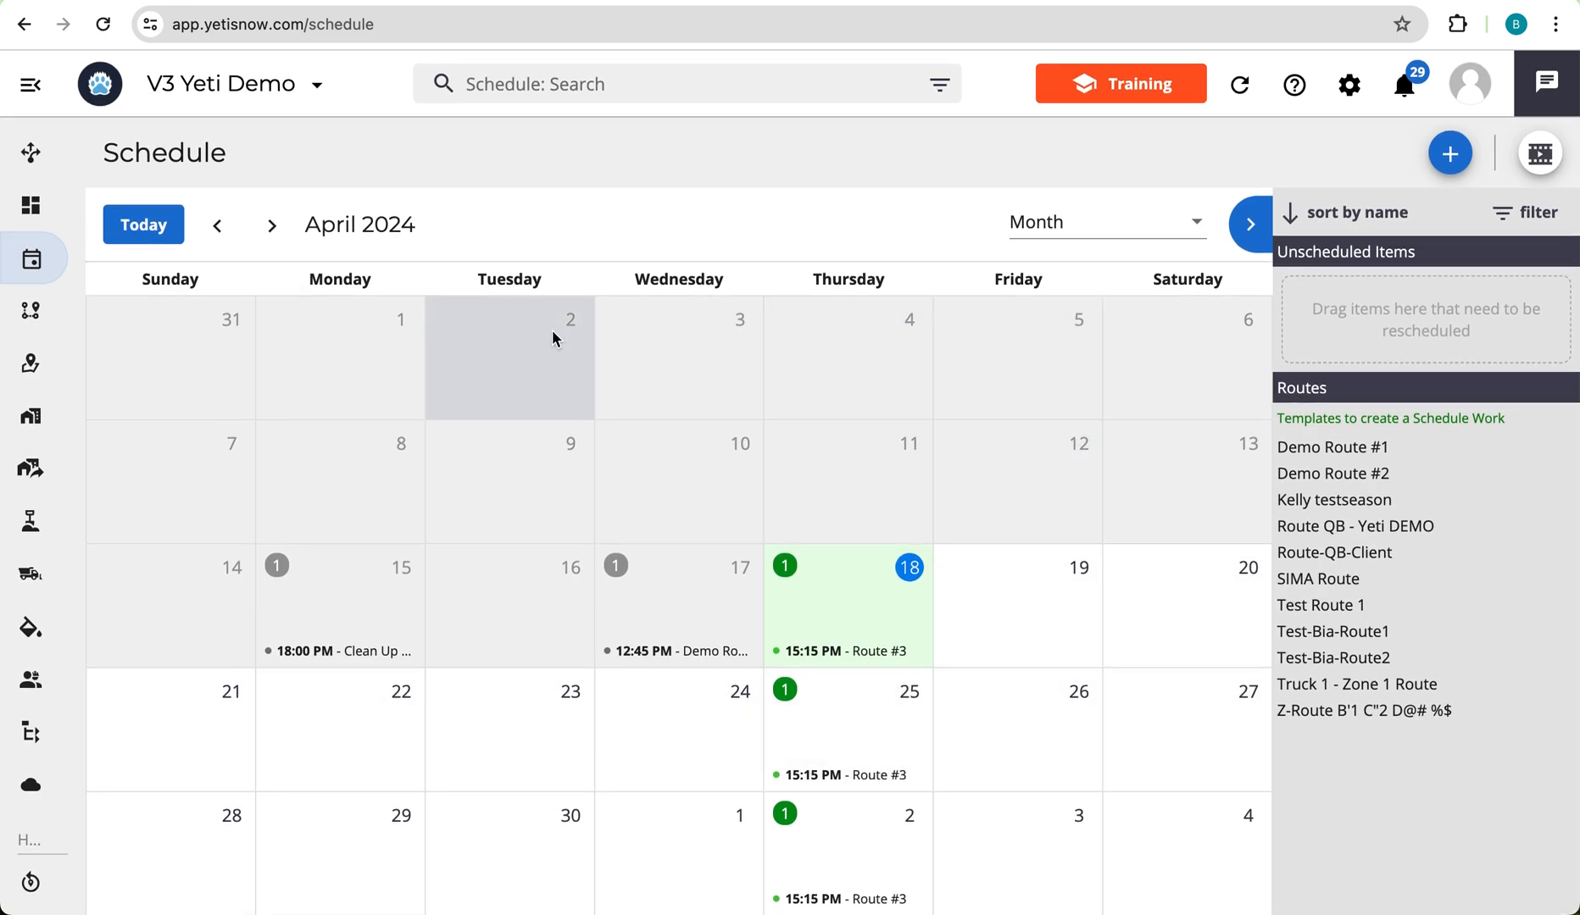
Check the weekly Route #3 entries month by month through November 2024, and return the calendar to the current month
{"action": "left_click", "coordinate": [277, 230]}
{"action": "left_click", "coordinate": [276, 229]}
{"action": "left_click", "coordinate": [276, 229]}
{"action": "left_click", "coordinate": [275, 229]}
{"action": "left_click", "coordinate": [276, 229]}
{"action": "left_click", "coordinate": [273, 226]}
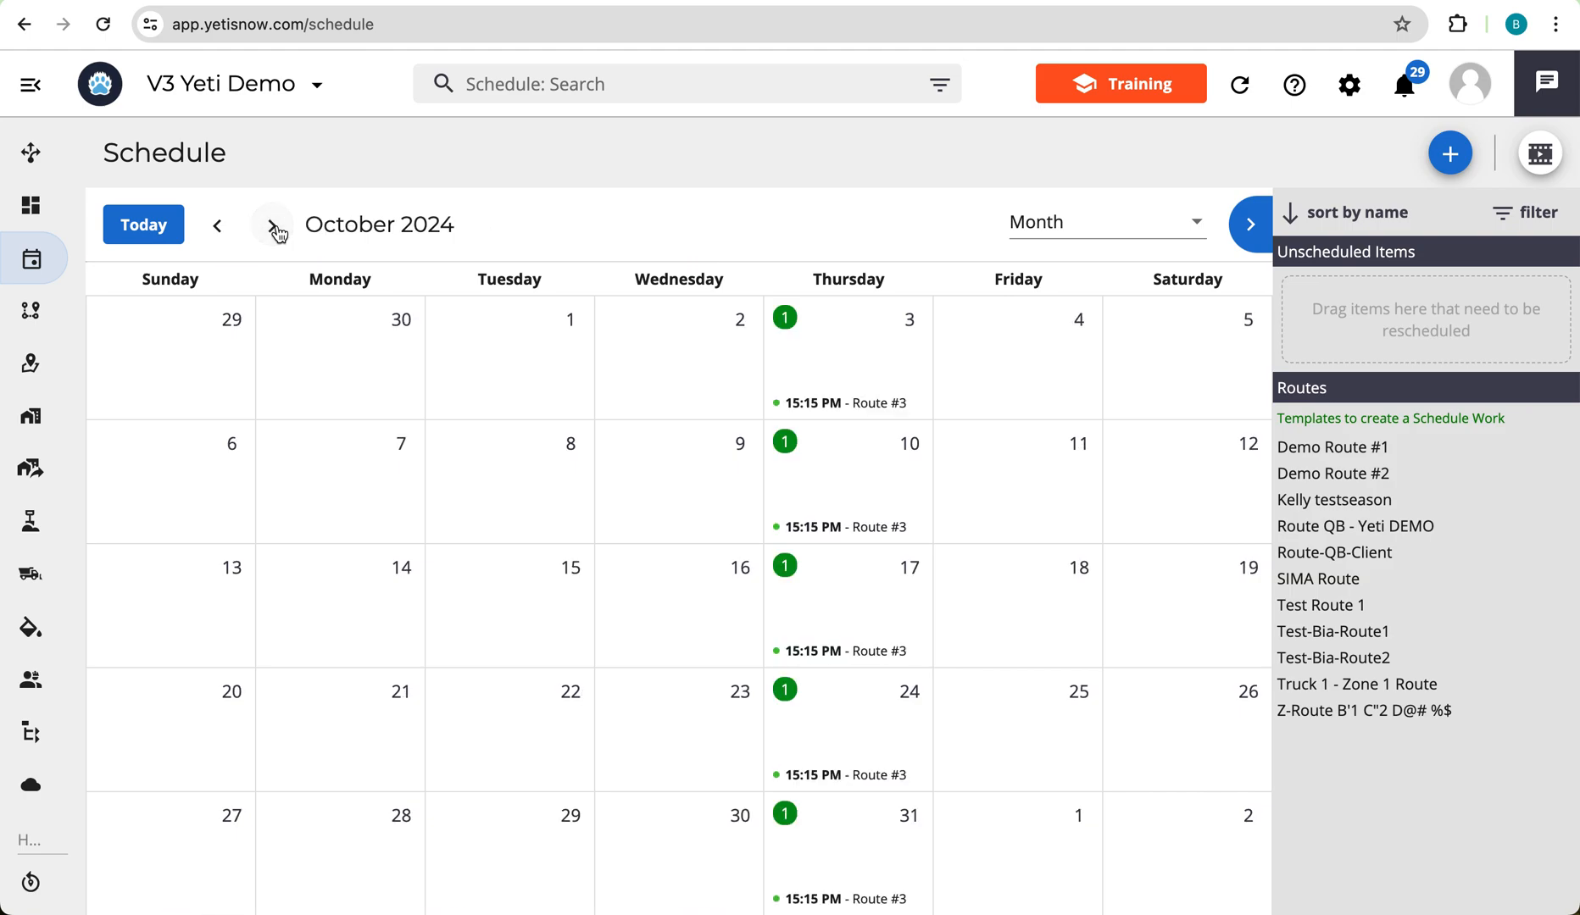
{"action": "left_click", "coordinate": [274, 227]}
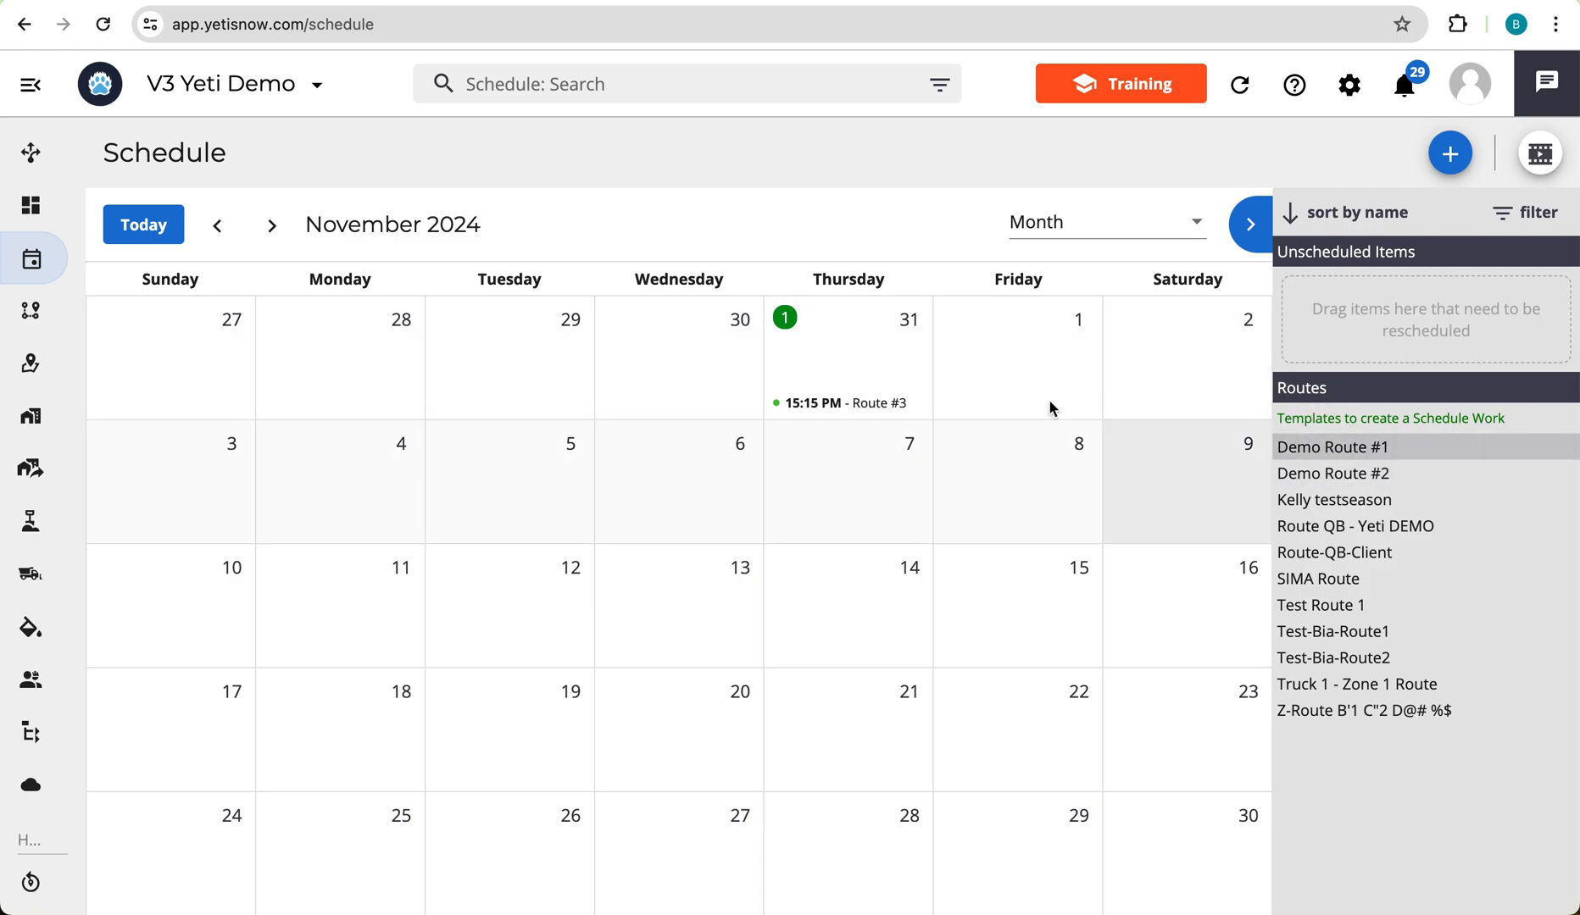
{"action": "left_click", "coordinate": [141, 223]}
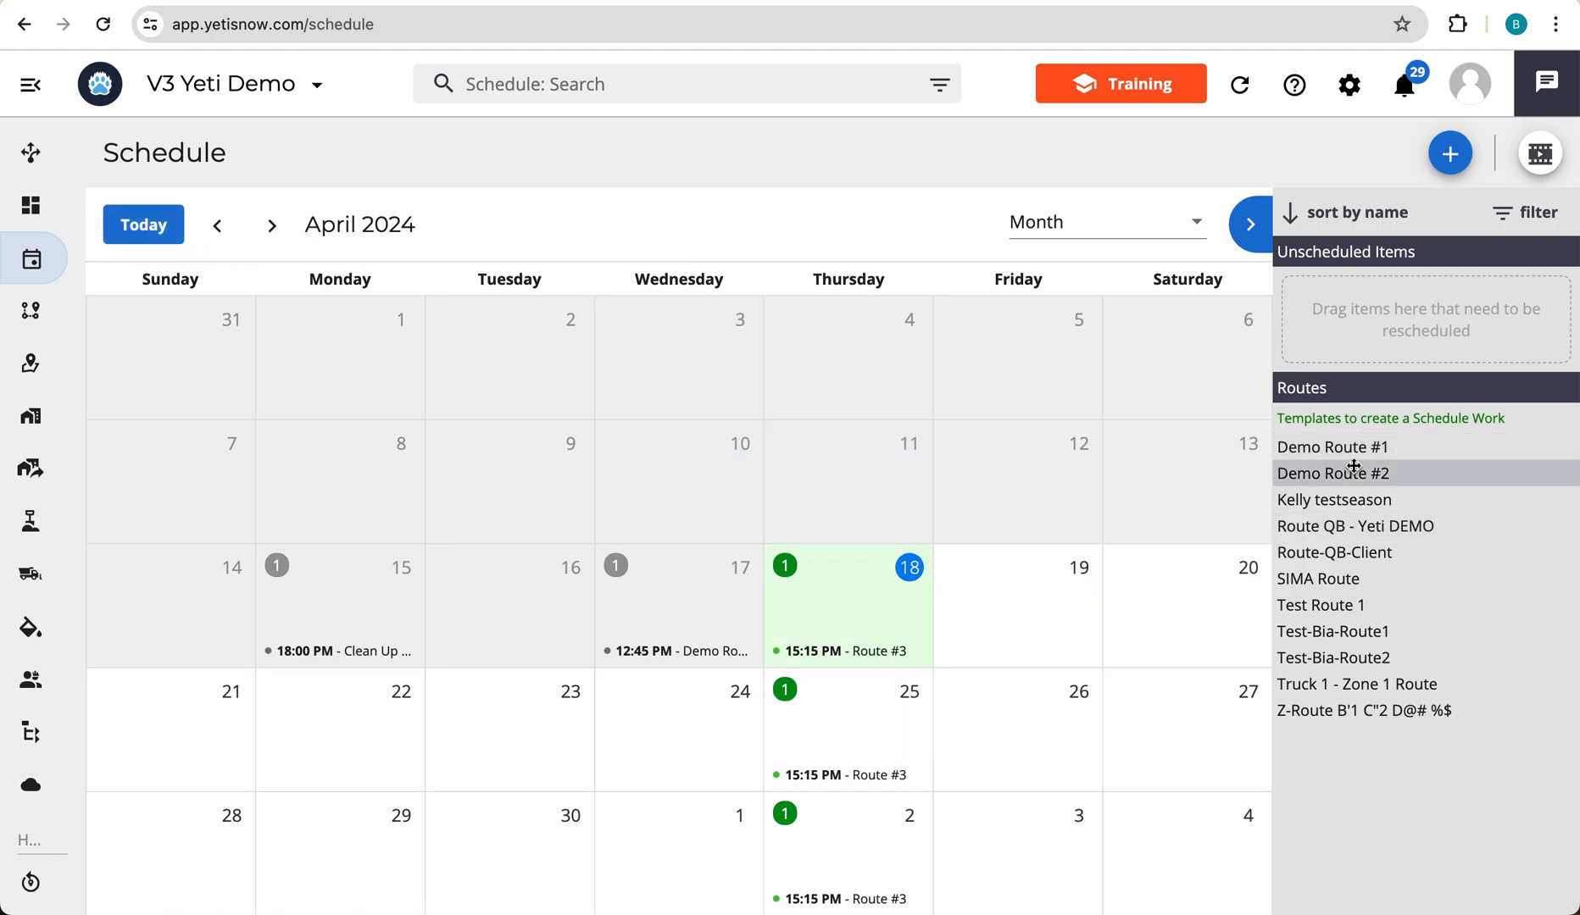
Start scheduling a route on April 18 from the Demo Route #1 template and review its prefilled details and sites
{"action": "left_click_drag", "start_coordinate": [1356, 454], "coordinate": [874, 622]}
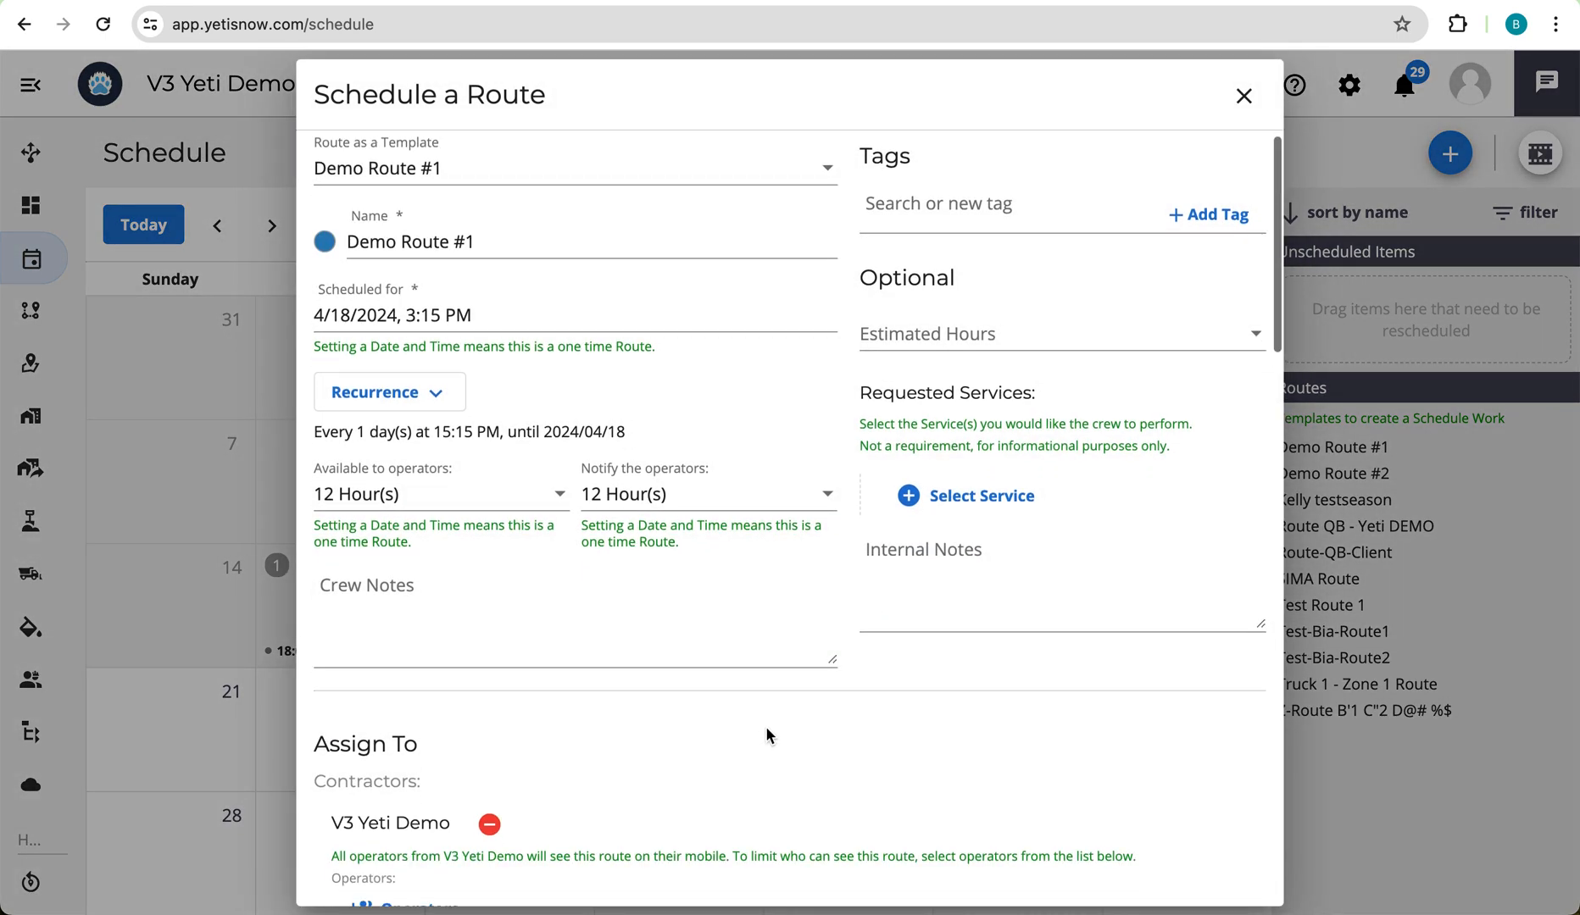
{"action": "scroll", "coordinate": [766, 725], "scroll_direction": "down", "scroll_amount": 4}
{"action": "scroll", "coordinate": [674, 678], "scroll_direction": "down", "scroll_amount": 3}
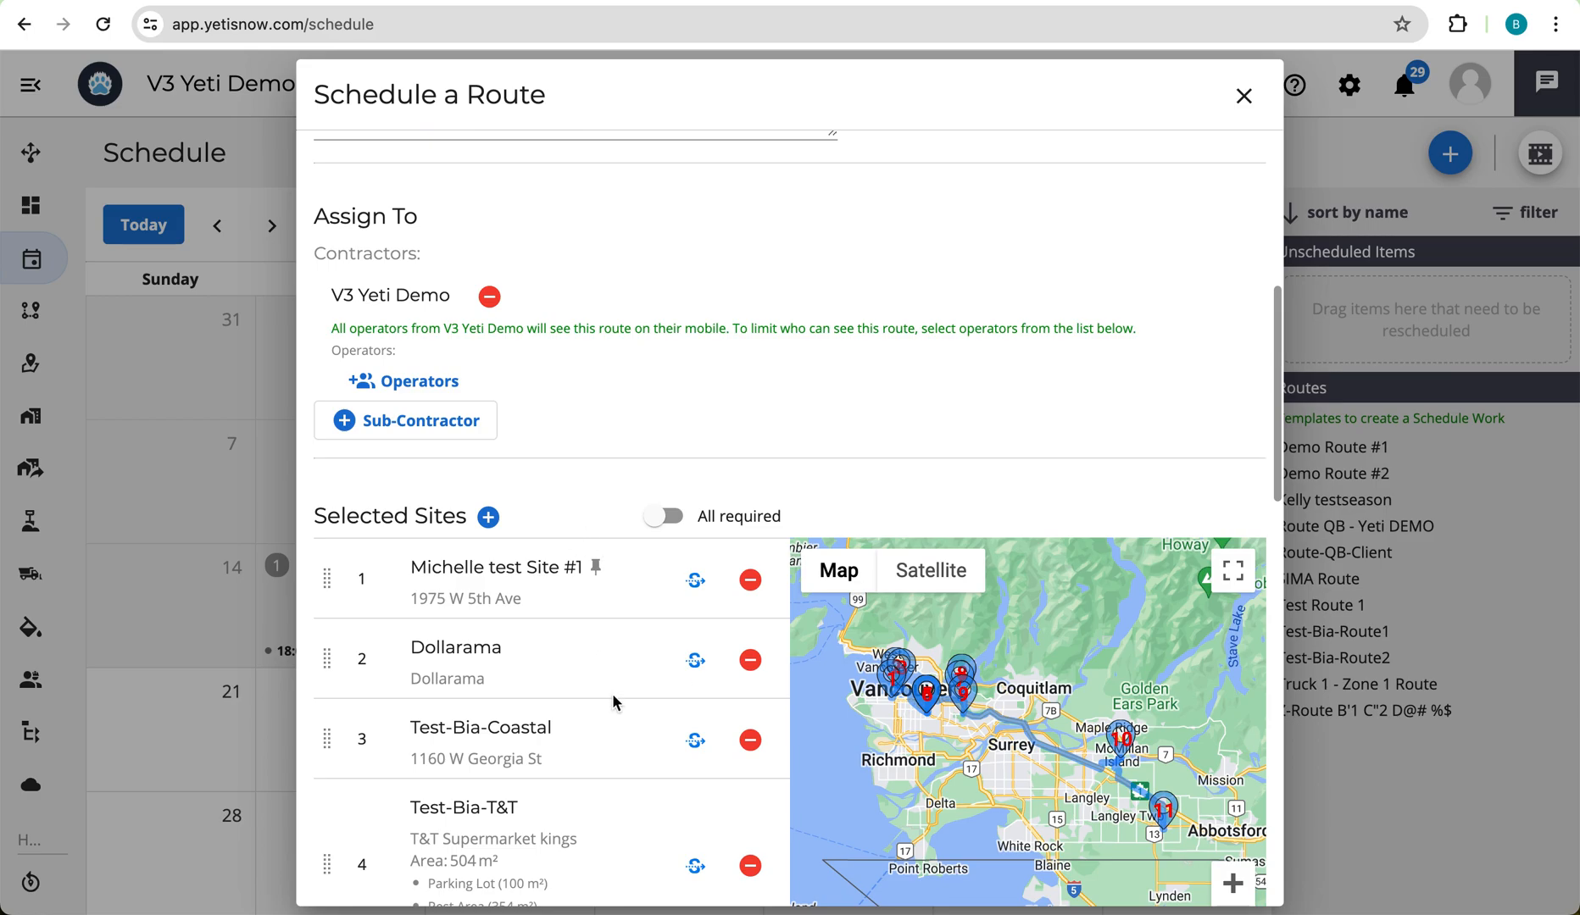
{"action": "scroll", "coordinate": [612, 694], "scroll_direction": "down", "scroll_amount": 8}
{"action": "scroll", "coordinate": [589, 697], "scroll_direction": "down", "scroll_amount": 4}
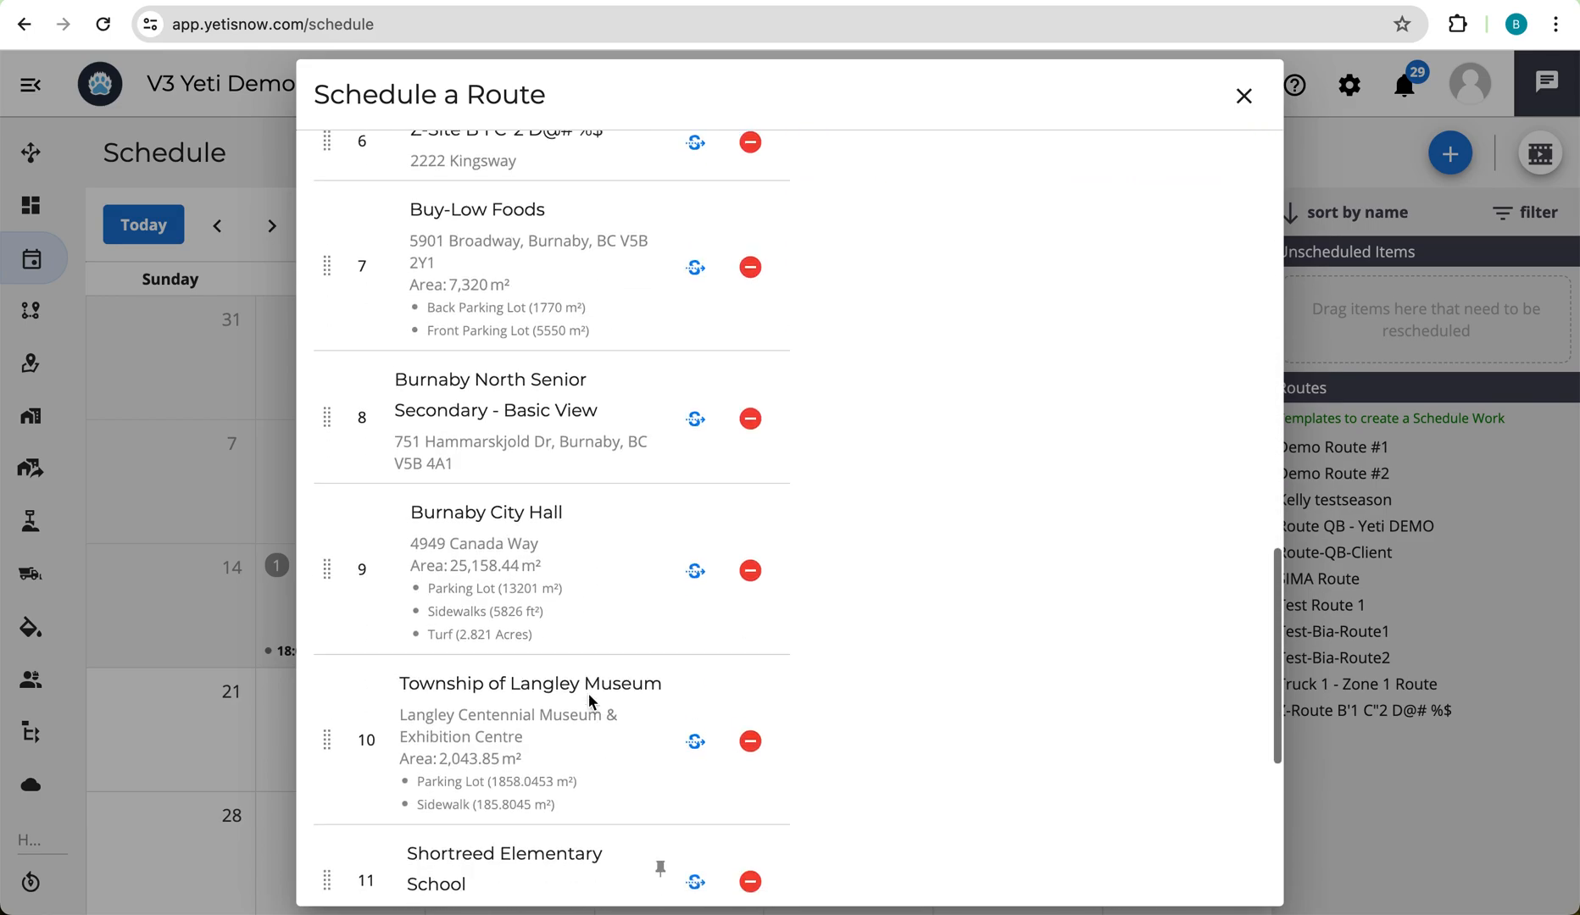
{"action": "scroll", "coordinate": [590, 701], "scroll_direction": "up", "scroll_amount": 12}
{"action": "scroll", "coordinate": [590, 700], "scroll_direction": "up", "scroll_amount": 1}
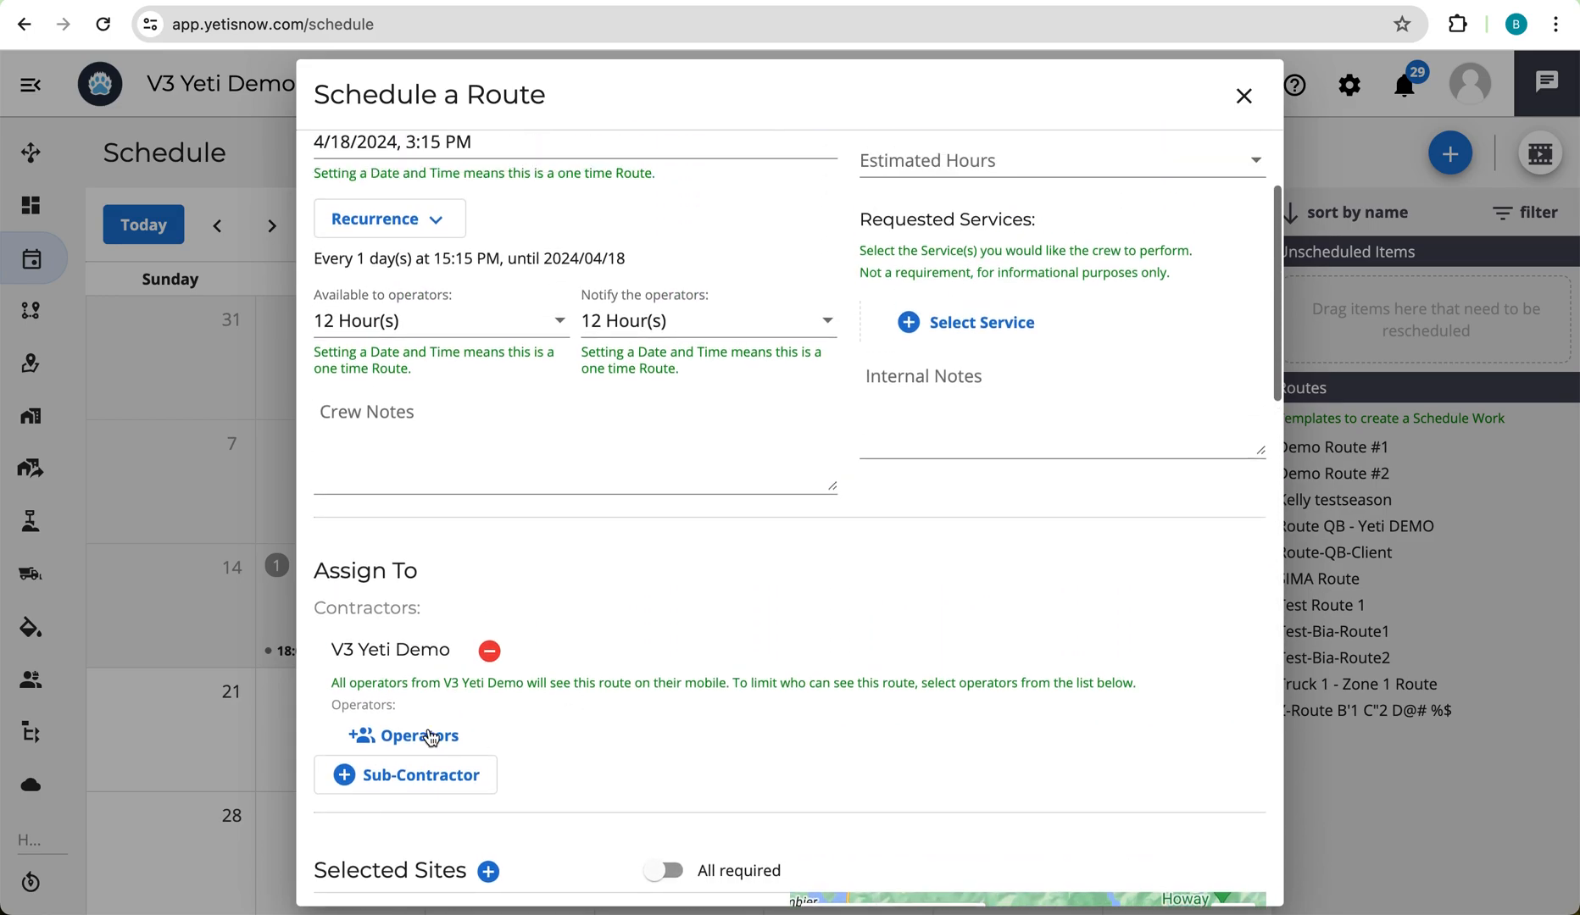
Assign the fourth listed operator to Demo Route #1
{"action": "left_click", "coordinate": [399, 736]}
{"action": "left_click", "coordinate": [702, 506]}
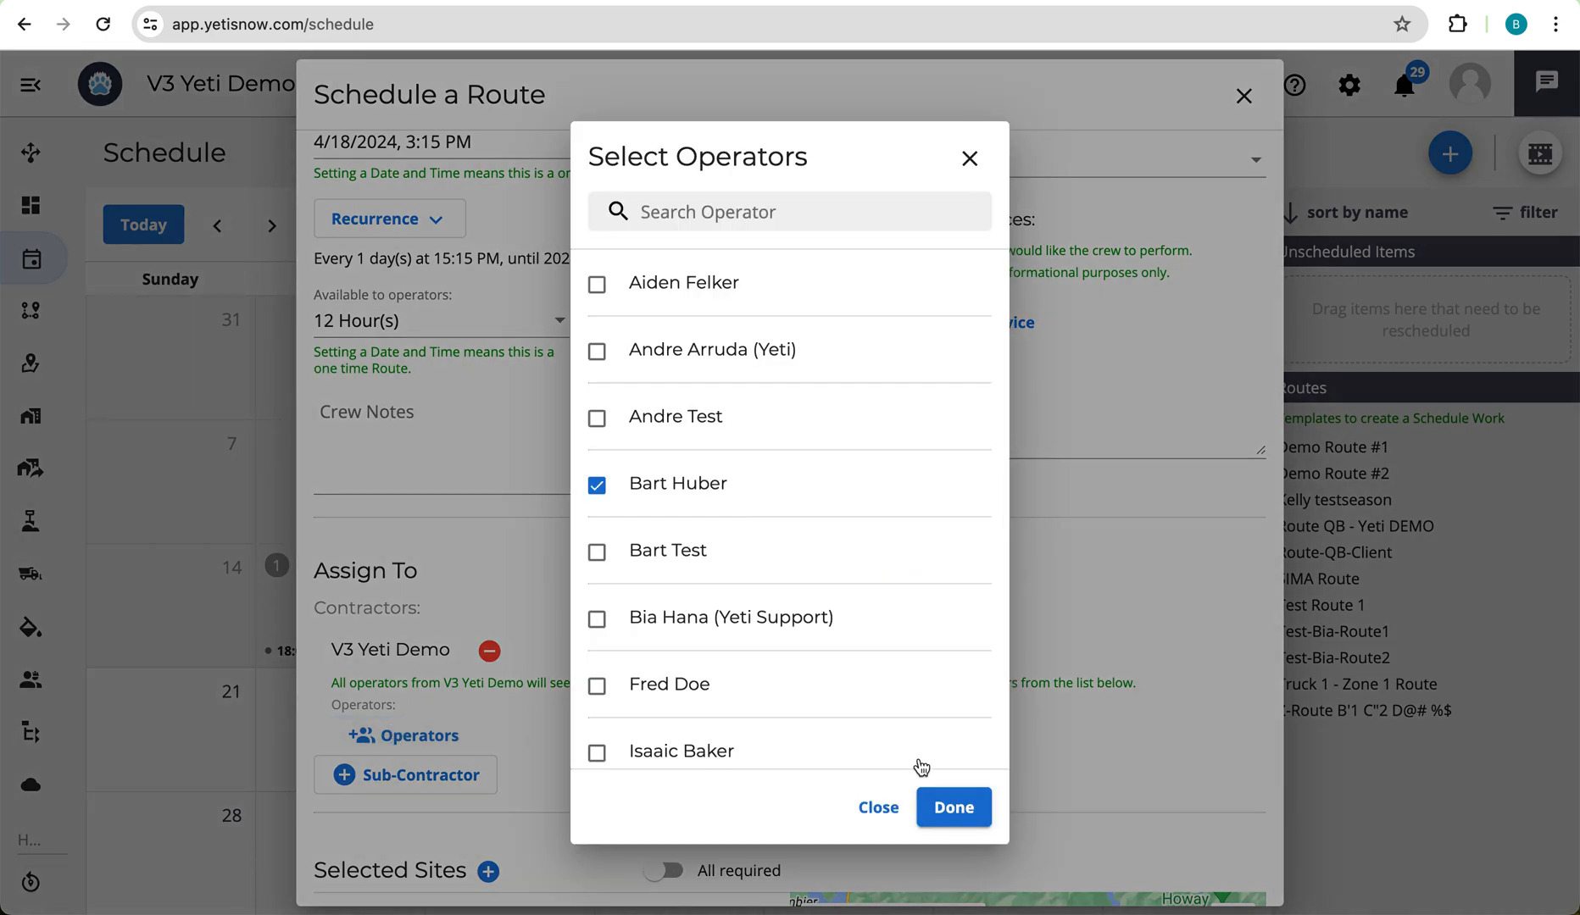
{"action": "left_click", "coordinate": [967, 809]}
Set Demo Route #1's scheduled time to 4:15 PM on April 18, 2024 and save the route to the calendar
{"action": "scroll", "coordinate": [777, 558], "scroll_direction": "up", "scroll_amount": 2}
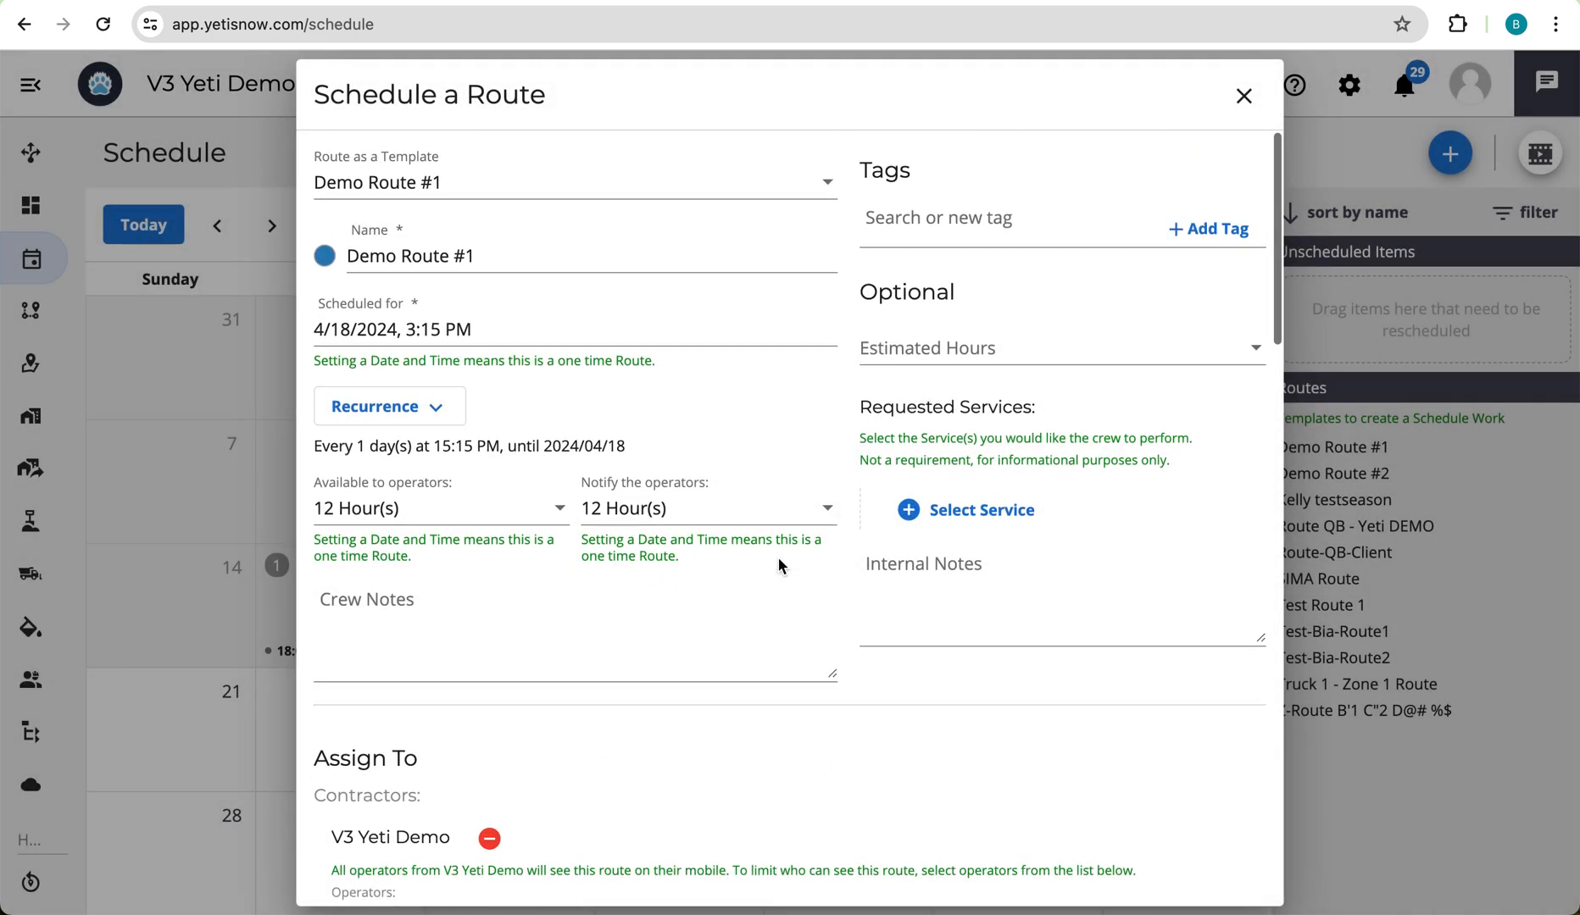
{"action": "left_click", "coordinate": [479, 330]}
{"action": "left_click", "coordinate": [402, 675]}
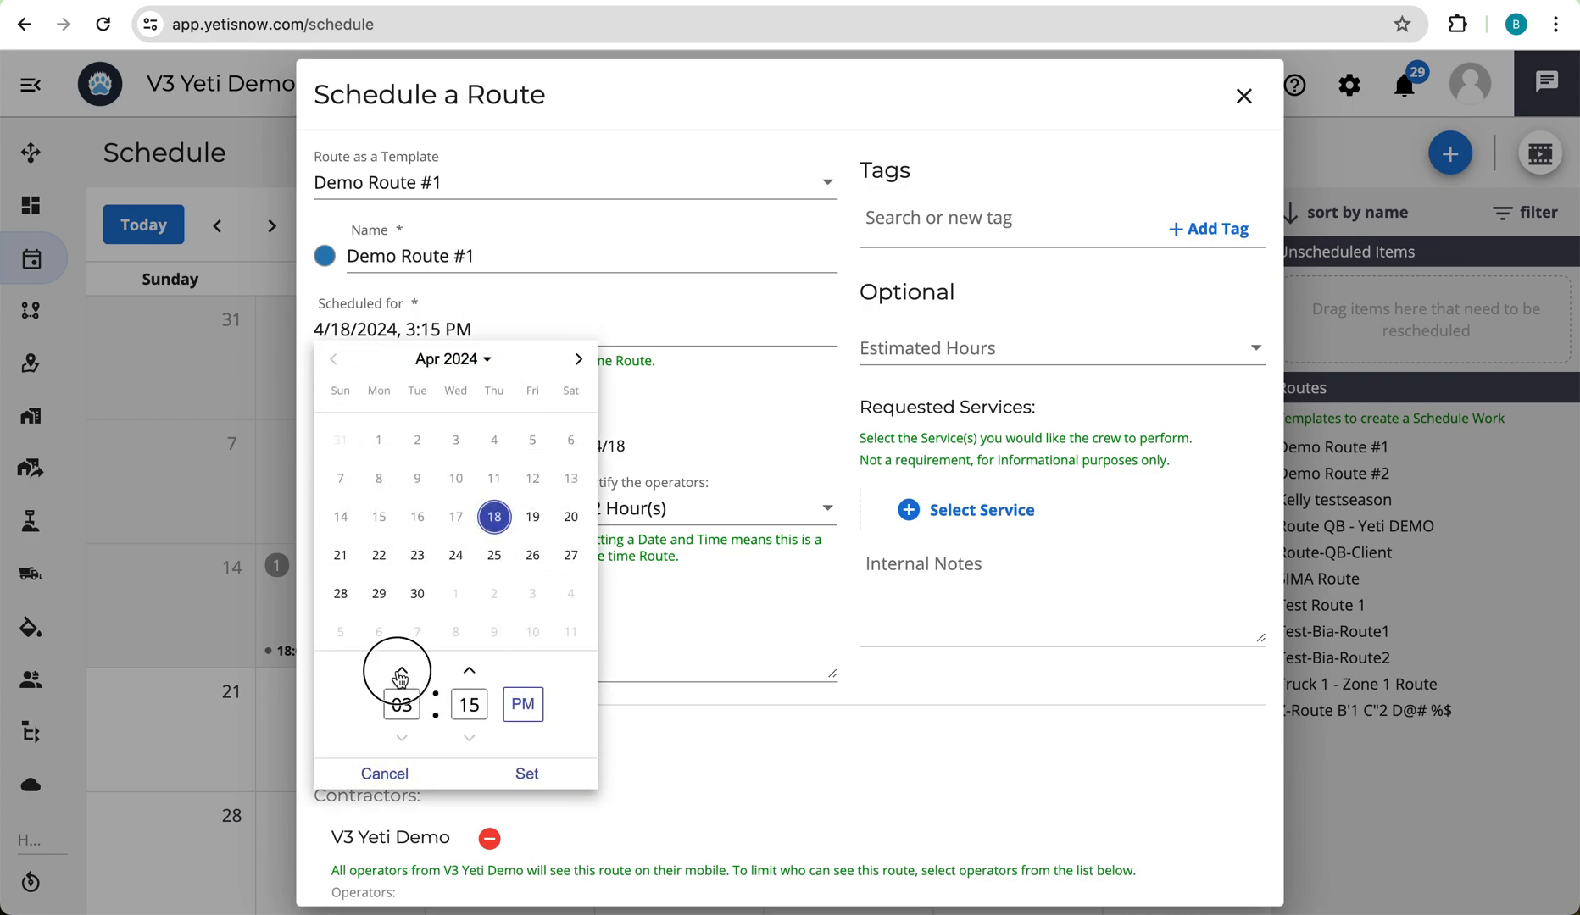
{"action": "left_click", "coordinate": [527, 771]}
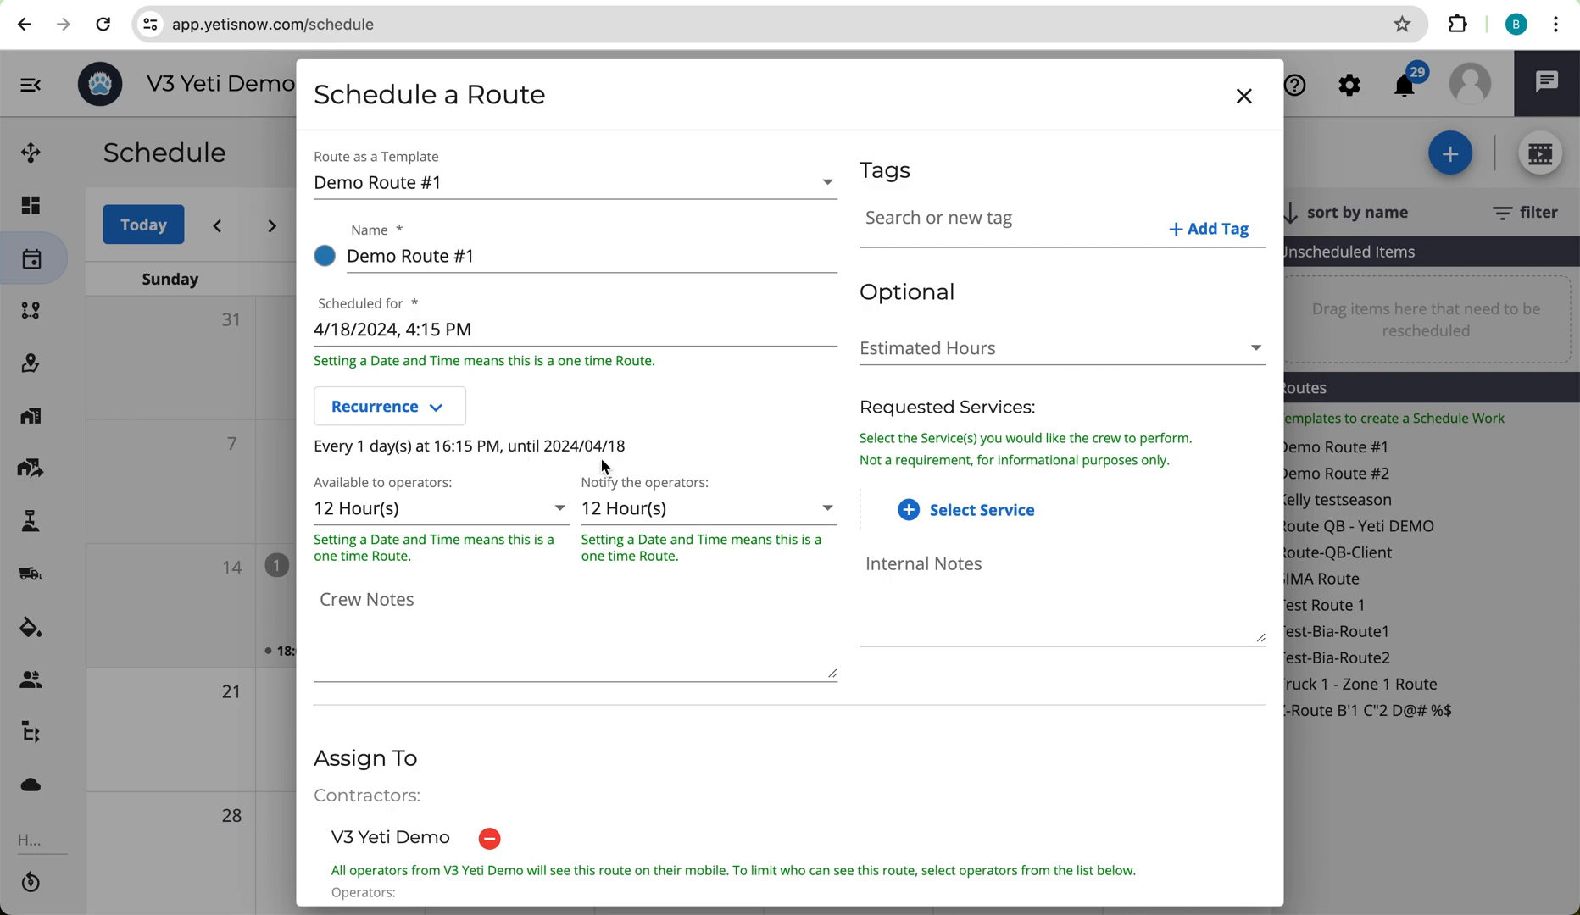
{"action": "scroll", "coordinate": [930, 681], "scroll_direction": "down", "scroll_amount": 7}
{"action": "scroll", "coordinate": [933, 690], "scroll_direction": "down", "scroll_amount": 15}
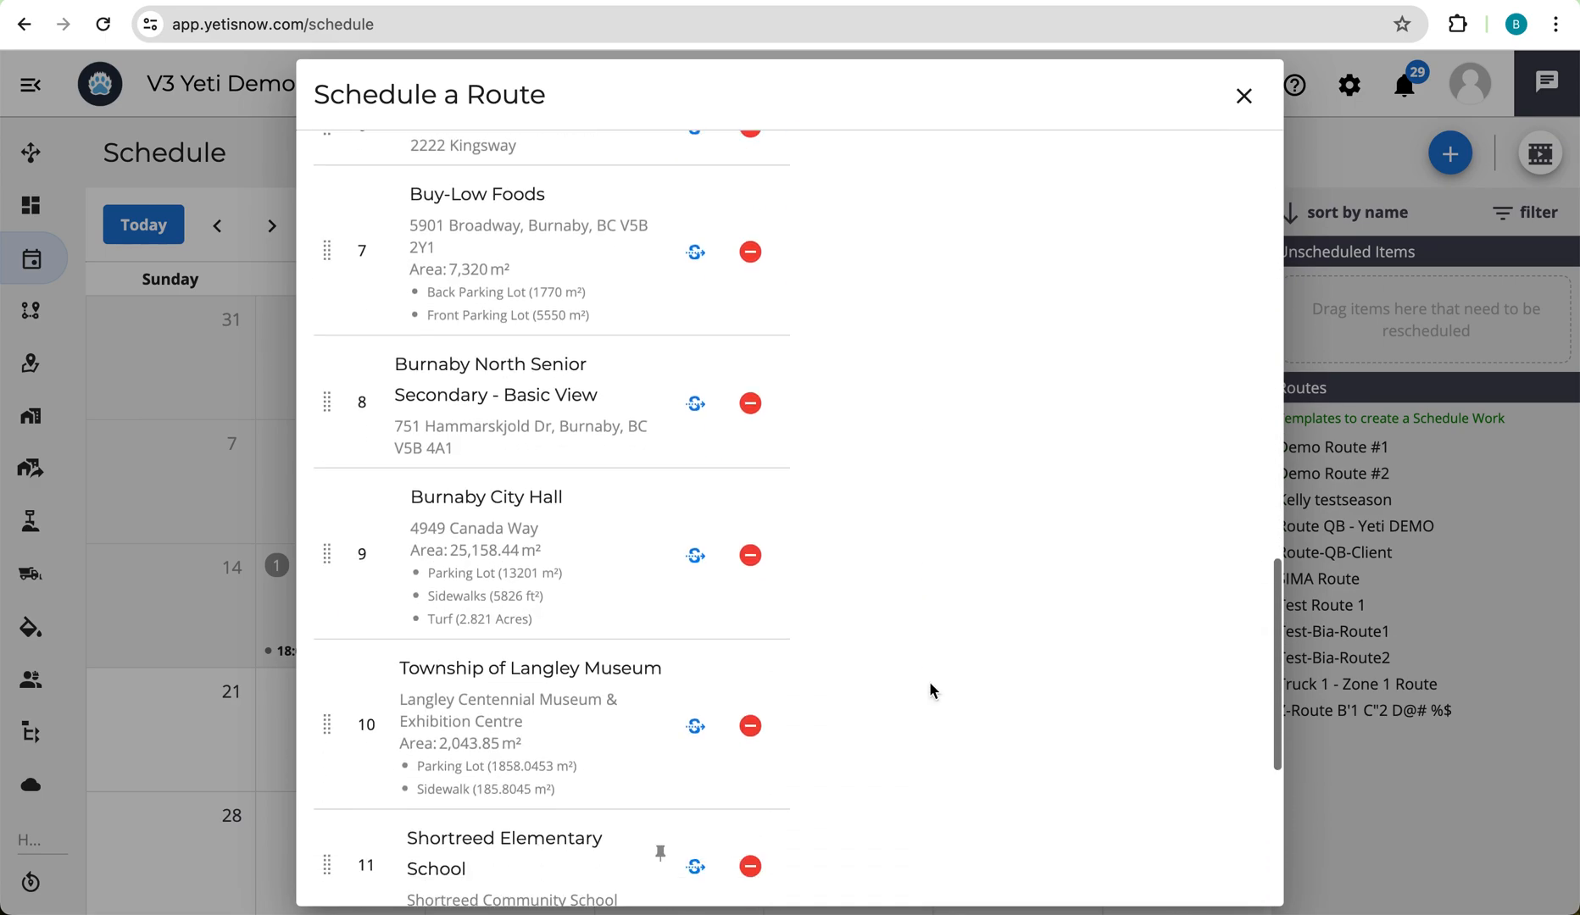
{"action": "left_click", "coordinate": [1226, 872]}
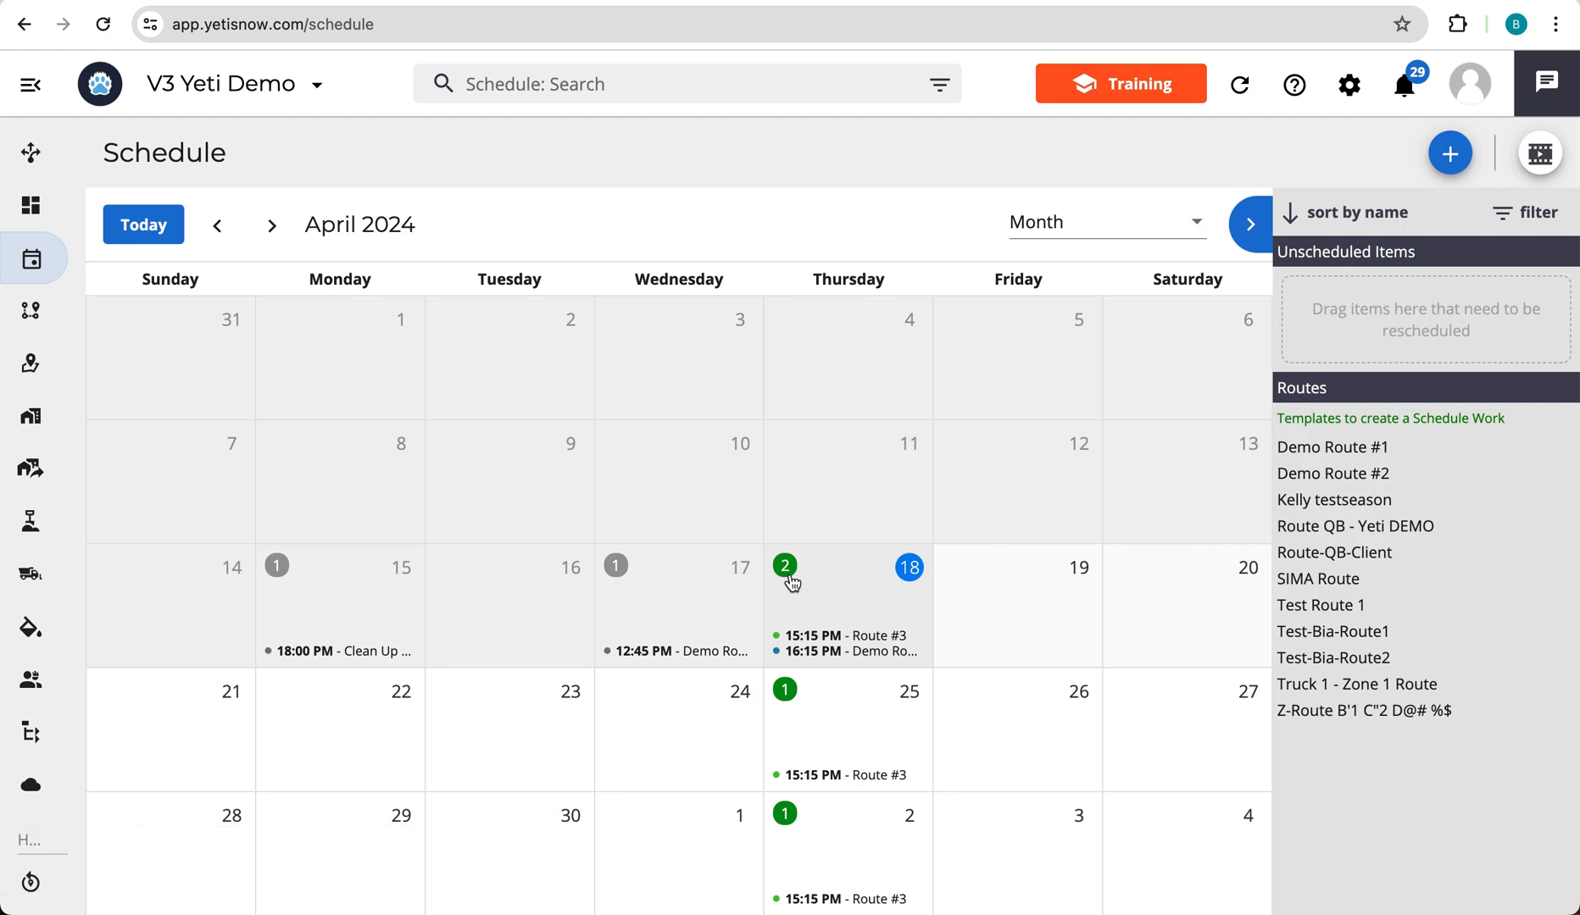
Check the scheduled routes in May 2024 and return the calendar to April
{"action": "left_click", "coordinate": [814, 664]}
{"action": "left_click", "coordinate": [268, 229]}
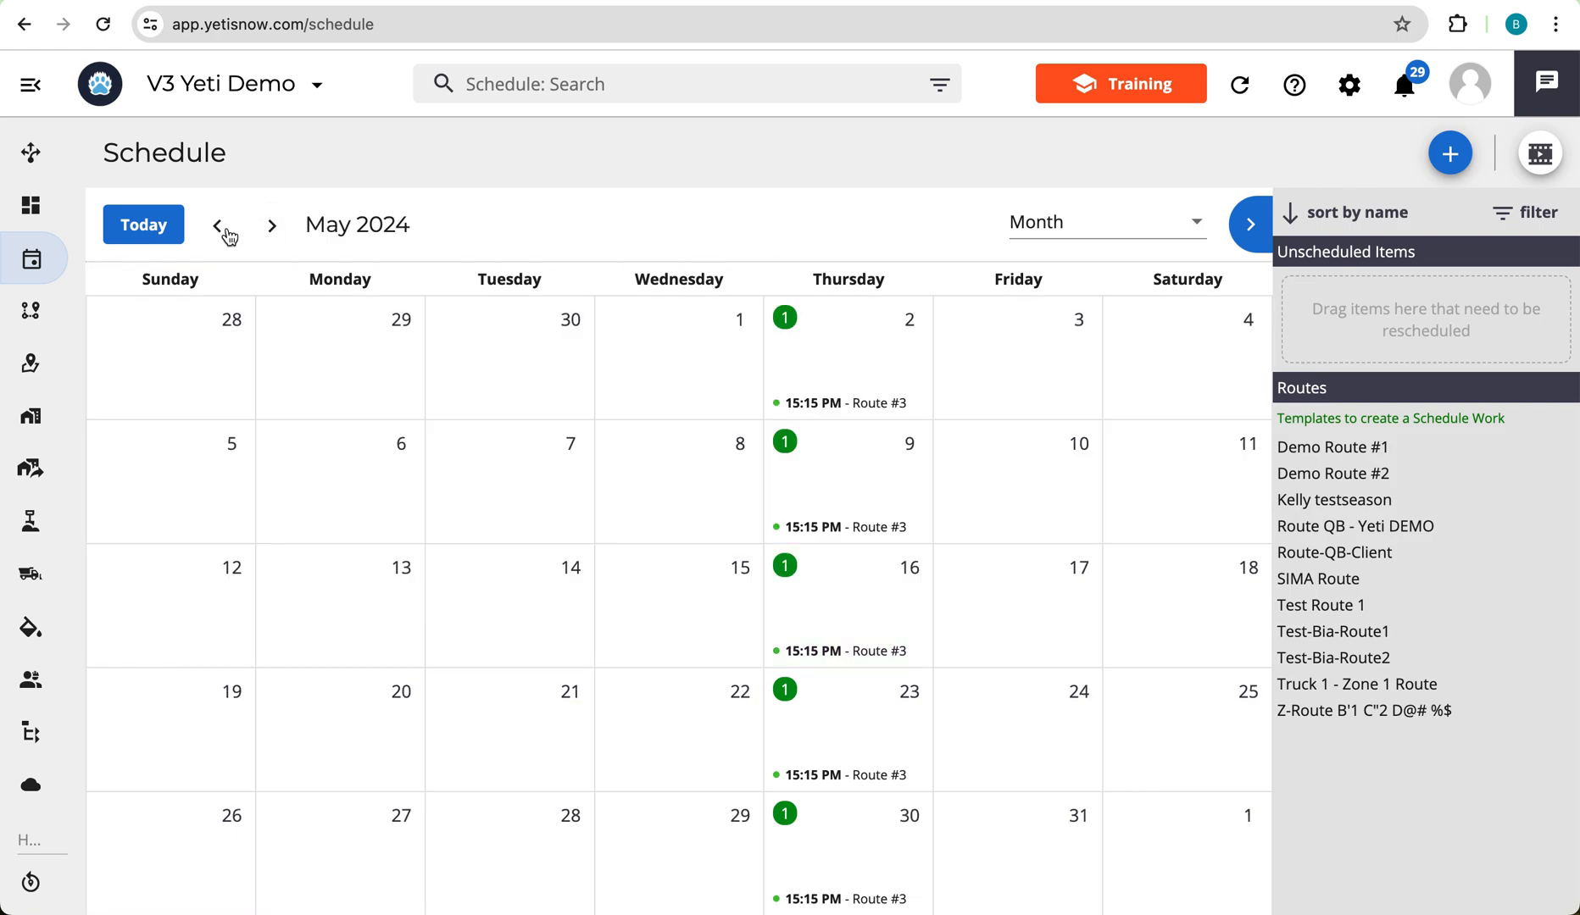
{"action": "left_click", "coordinate": [218, 228]}
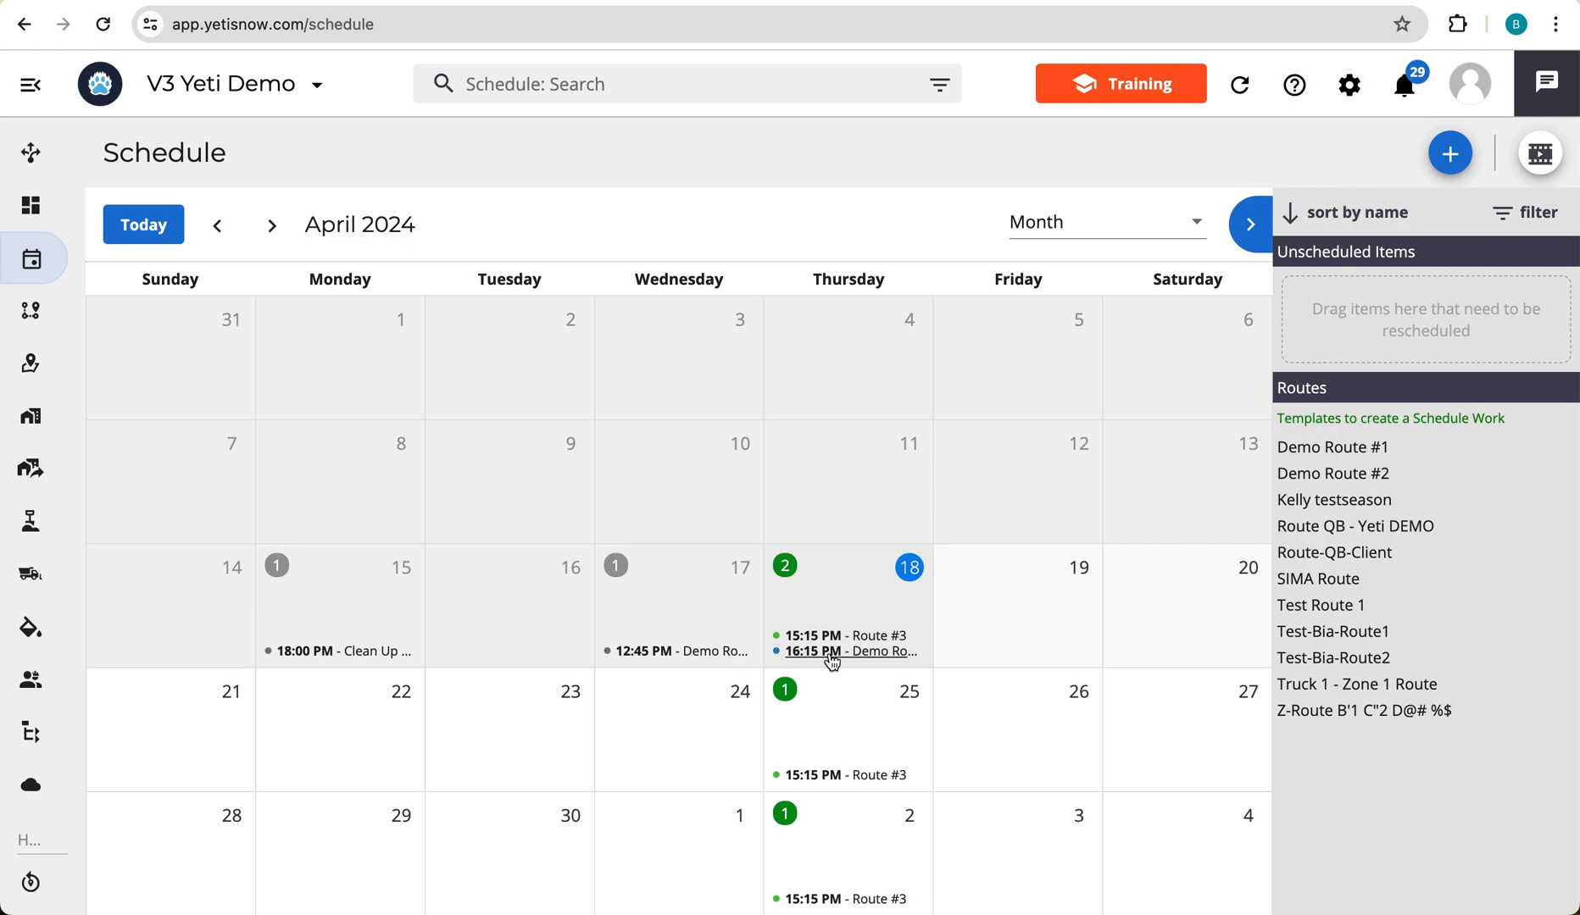
Move the April 18 Demo Route #1 entry to the unscheduled items and delete it without scheduling
{"action": "left_click_drag", "start_coordinate": [832, 663], "coordinate": [1399, 315]}
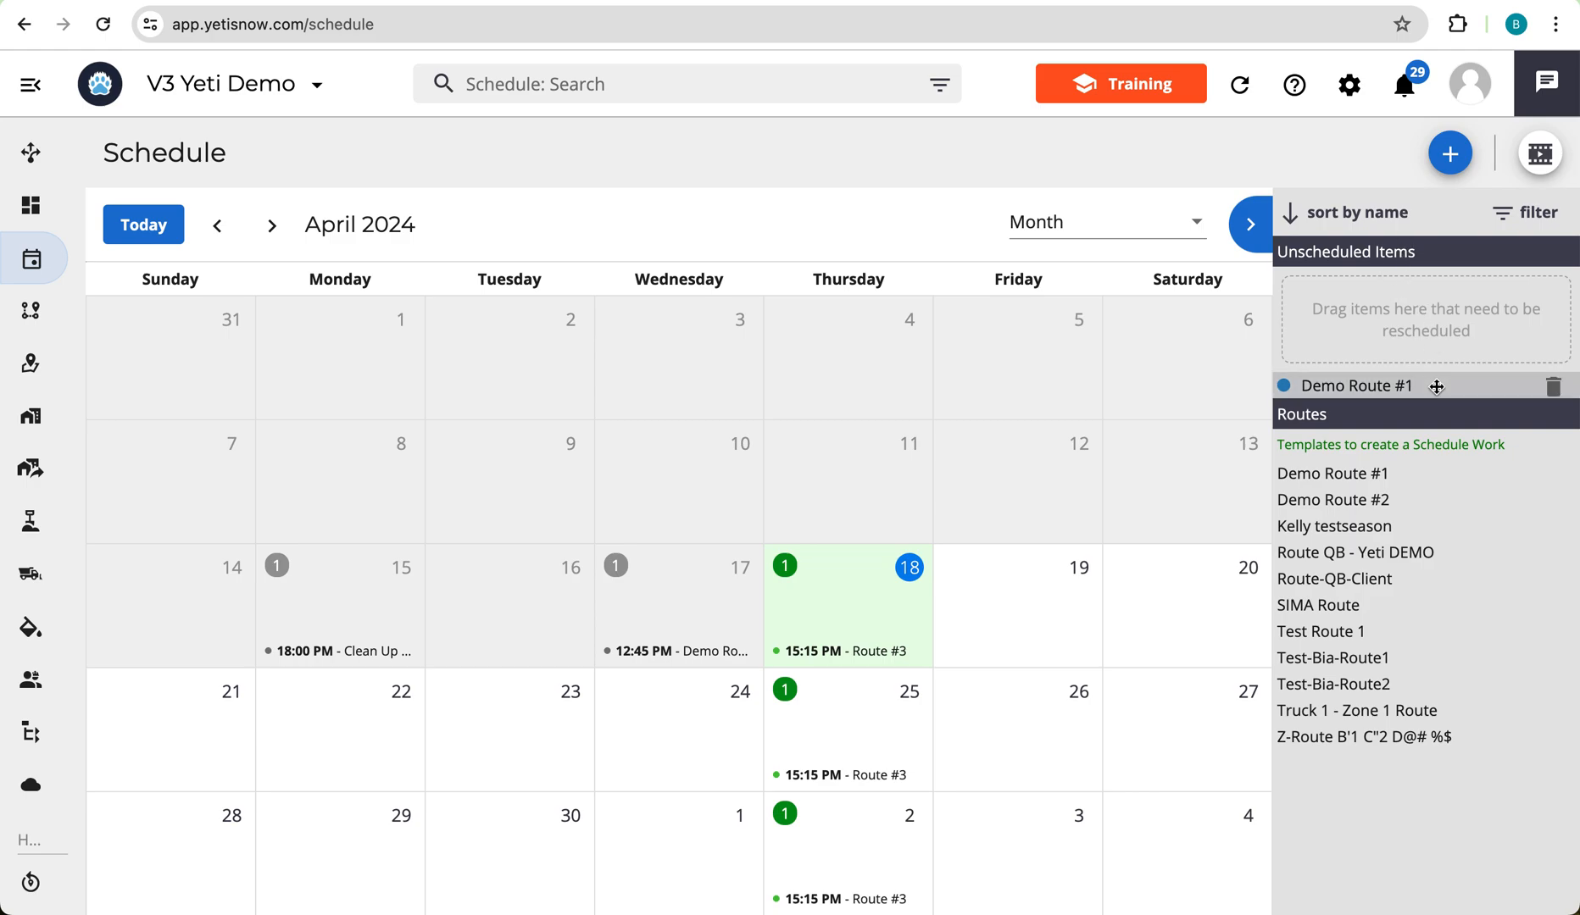
{"action": "mouse_move", "coordinate": [1434, 389]}
{"action": "left_mouse_down"}
{"action": "mouse_move", "coordinate": [1076, 676]}
{"action": "mouse_move", "coordinate": [1073, 607]}
{"action": "mouse_move", "coordinate": [1410, 410]}
{"action": "mouse_move", "coordinate": [1408, 387]}
{"action": "left_mouse_up"}
{"action": "left_click", "coordinate": [1556, 390]}
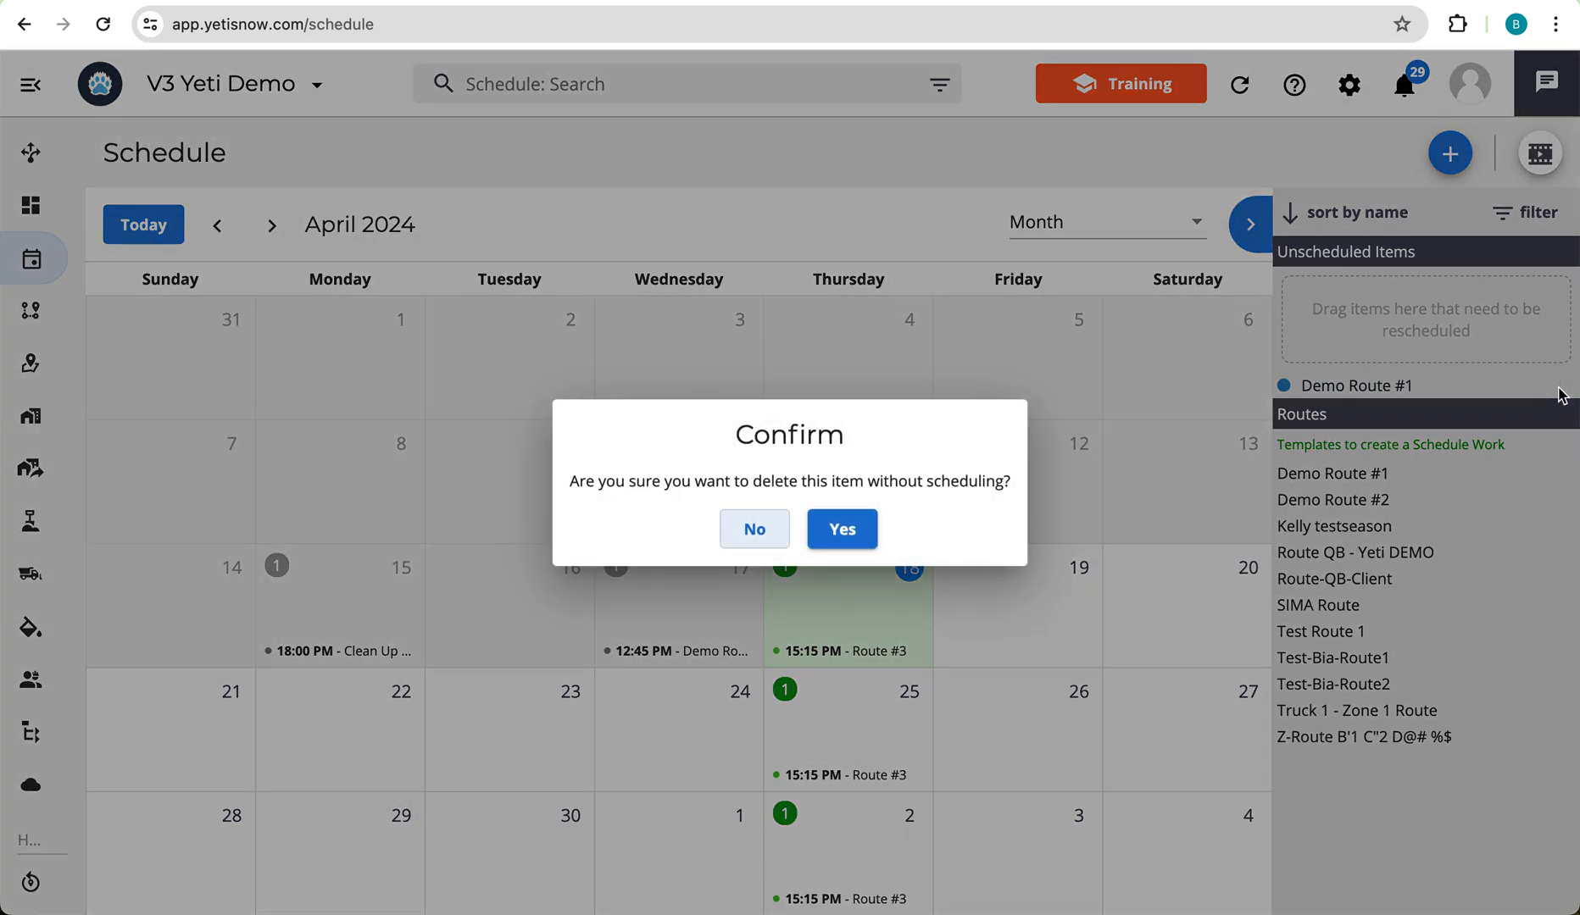
{"action": "left_click", "coordinate": [866, 532]}
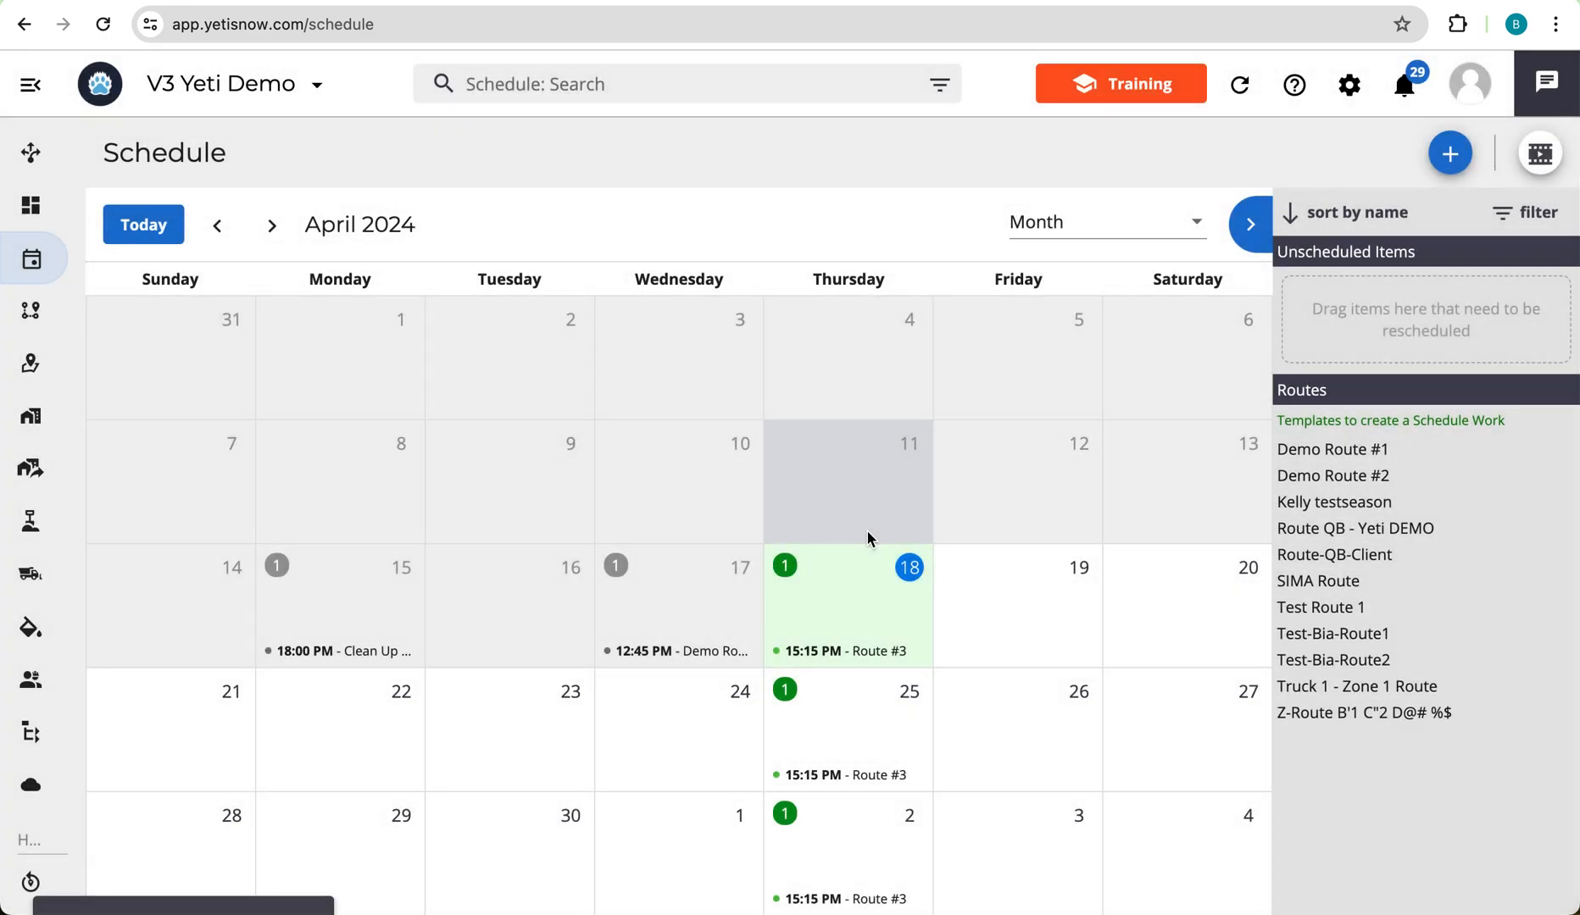